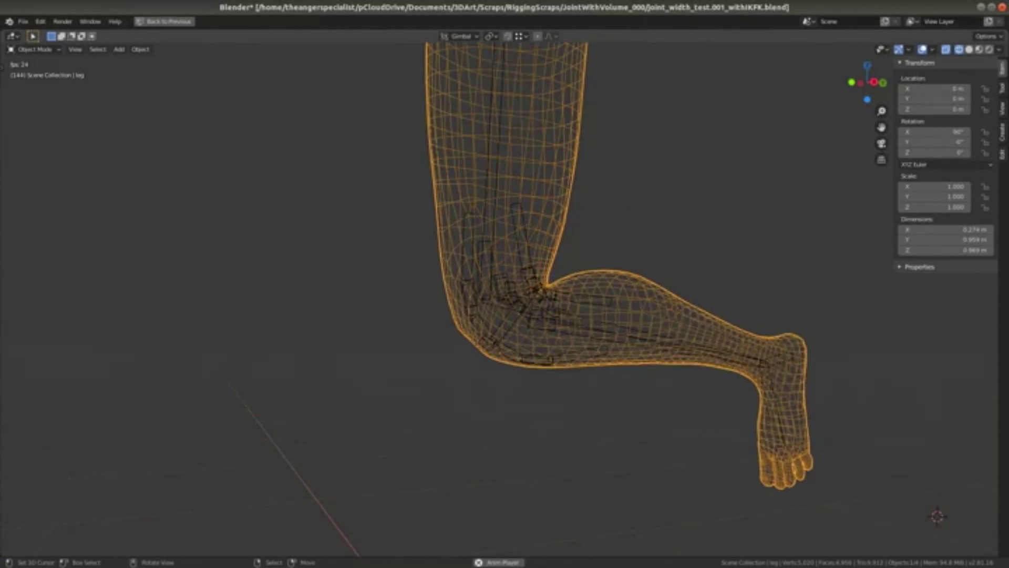
Select the armature inside the wireframe leg and examine the leg mesh as a whole.
right_click(518, 297)
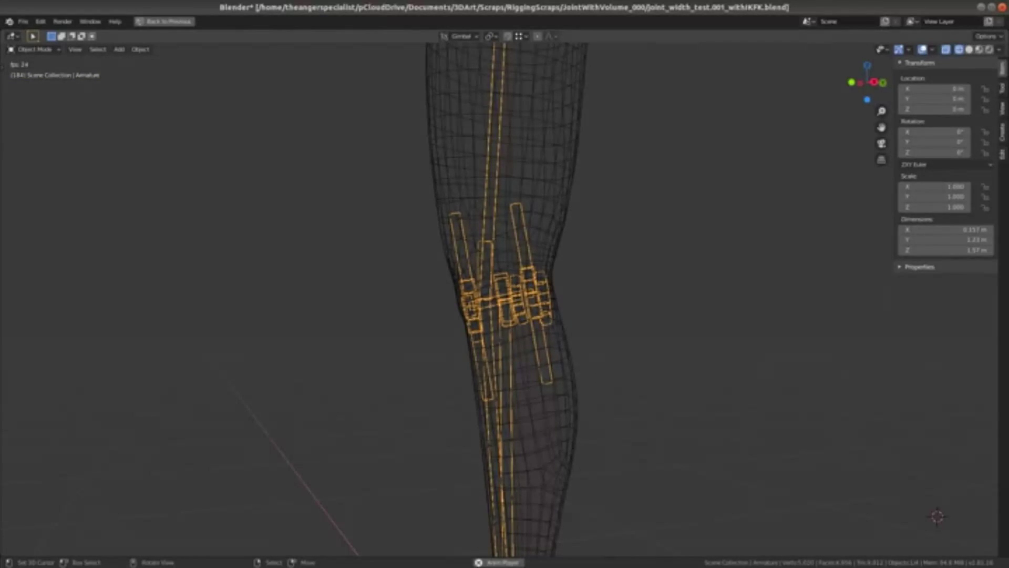
right_click(455, 212)
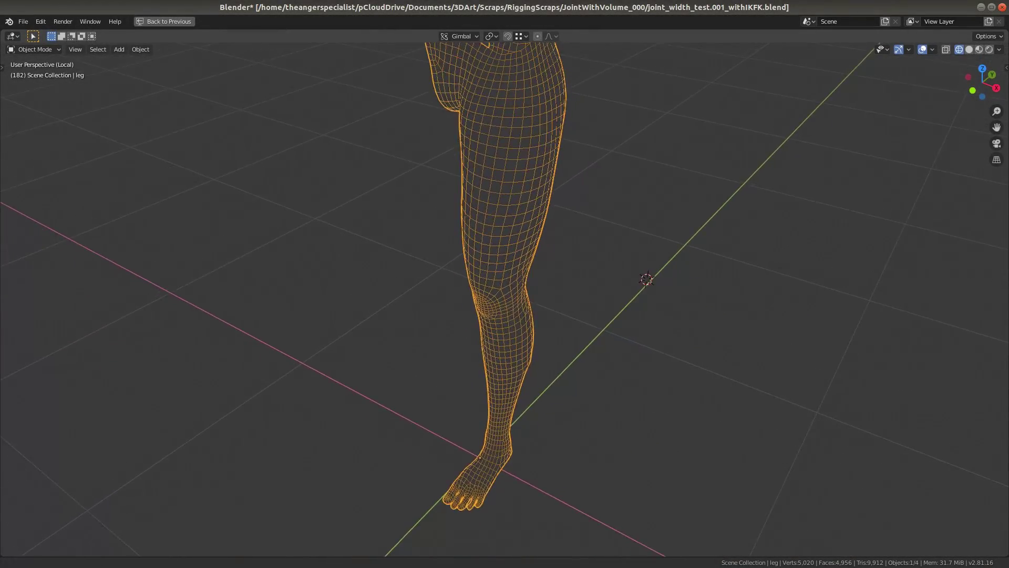
ctrl+middle_drag(504, 284, 505, 357)
scroll(504, 299, down, 3)
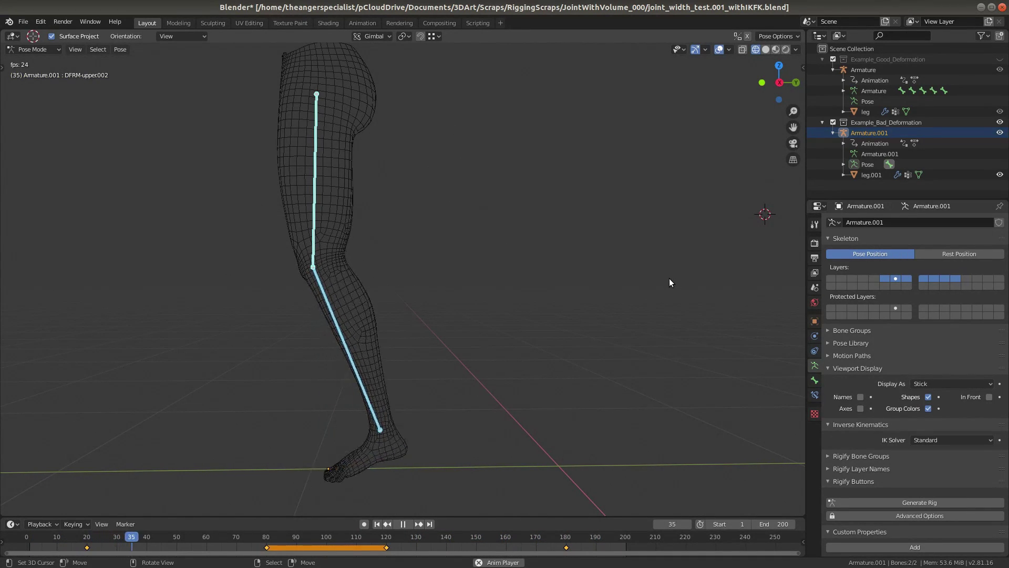
Leave pose mode, select the leg.001 mesh and enable its Key 1 shape key.
key(Tab)
click(616, 278)
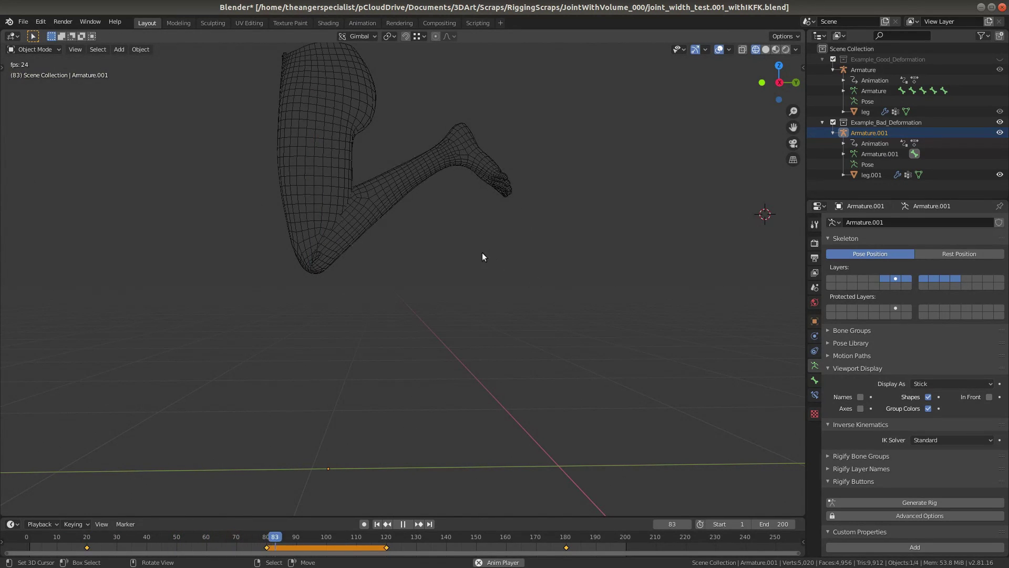
click(371, 221)
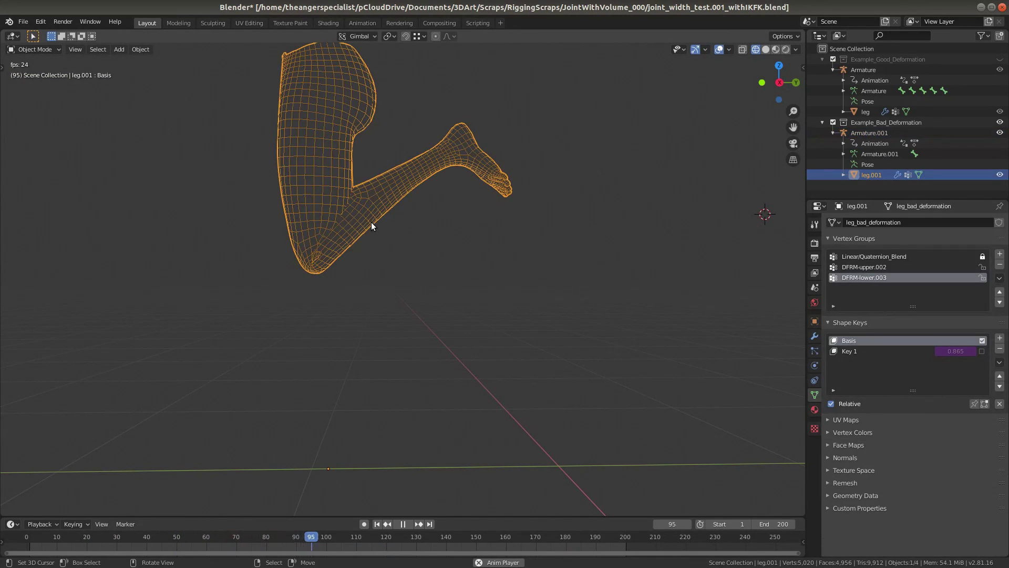
click(981, 351)
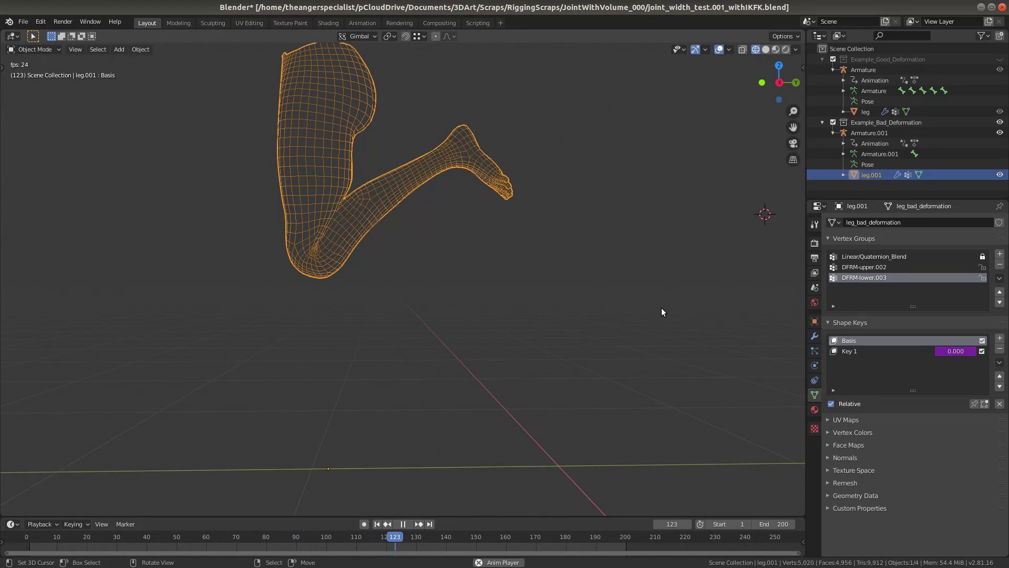
Look at the driver options of leg.001's Key 1 shape key value.
right_click(951, 351)
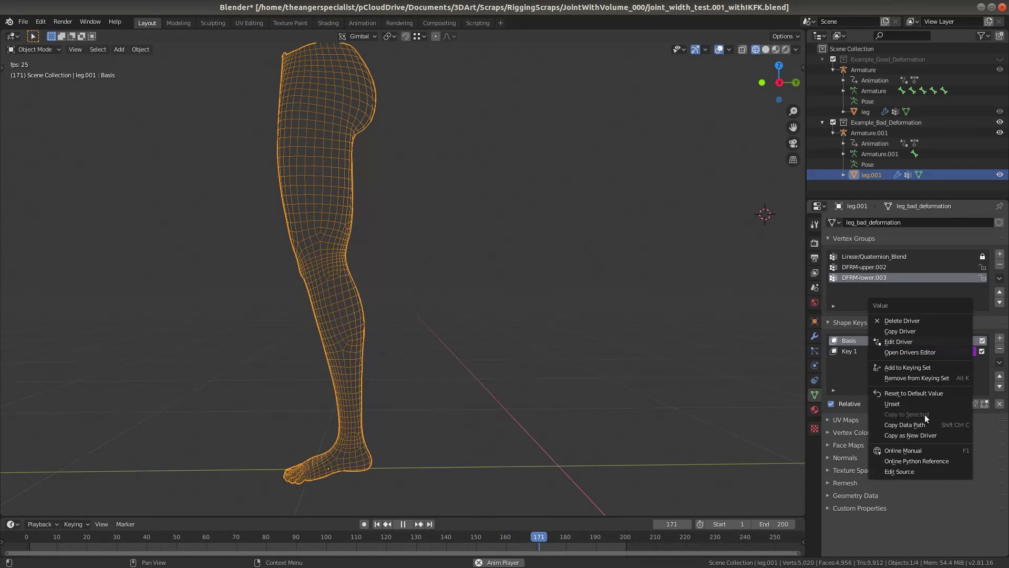
click(919, 353)
middle_drag(864, 336, 759, 361)
shift+right_click(421, 285)
Show the Example_Good_Deformation collection to compare its leg with the badly deforming one.
shift+middle_drag(702, 261, 636, 271)
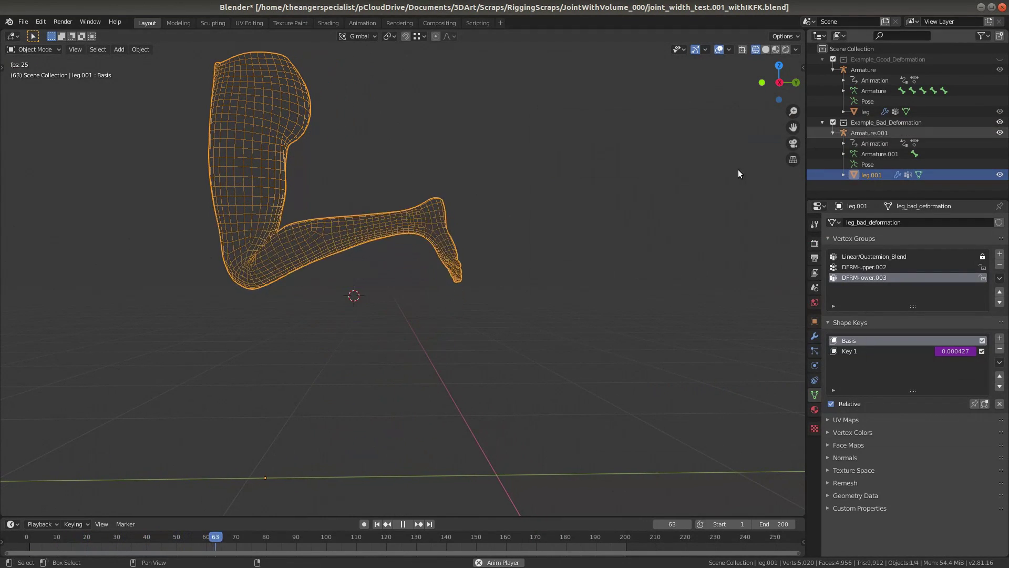
click(999, 59)
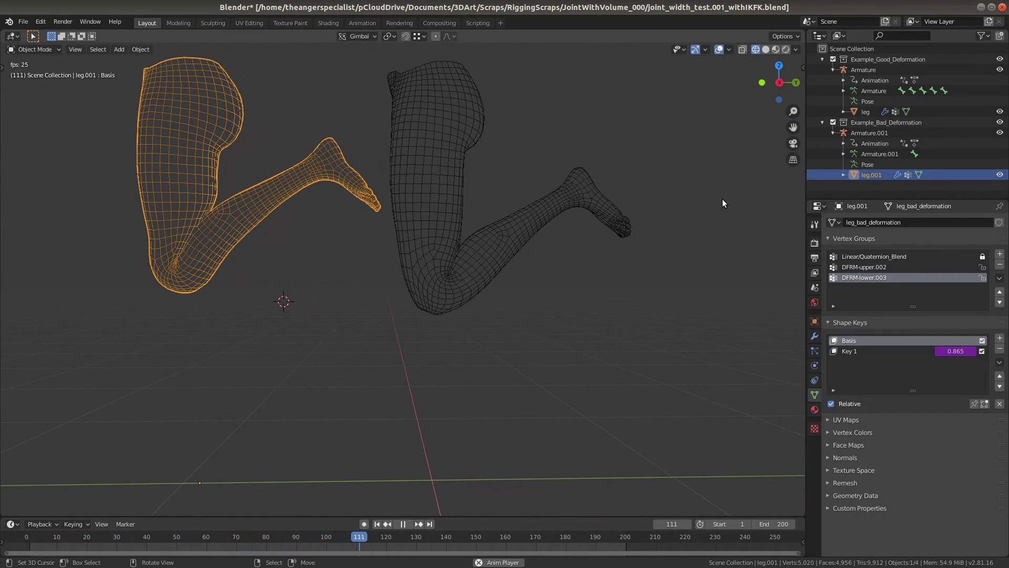
click(590, 247)
click(521, 300)
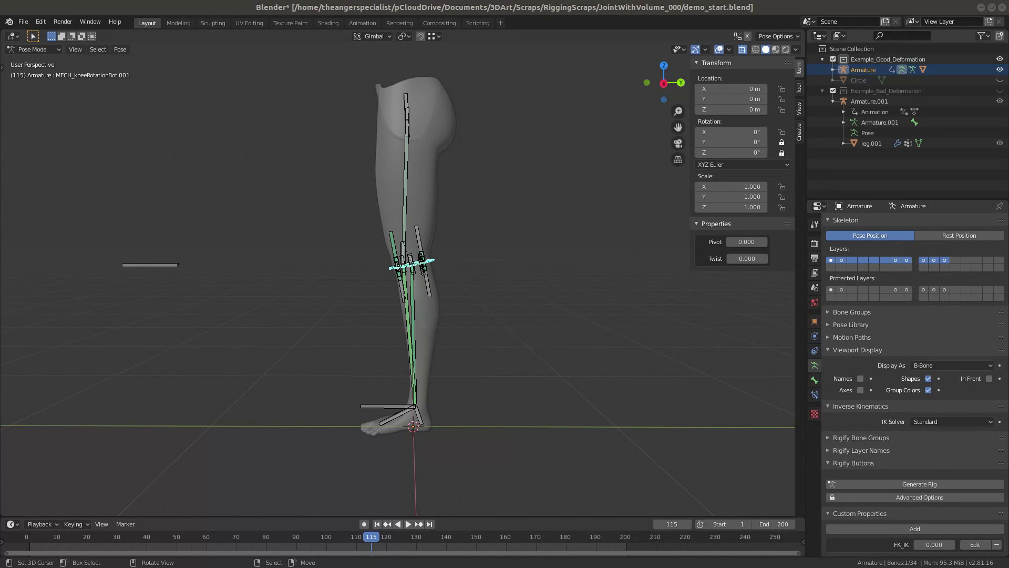
Display only the first bone layer of the Armature so the circular knee control stands alone.
mouse_move(486, 284)
middle_down()
mouse_move(513, 279)
mouse_move(471, 289)
mouse_move(499, 298)
middle_up()
scroll(513, 279, up, 3)
scroll(528, 294, down, 2)
scroll(528, 295, up, 1)
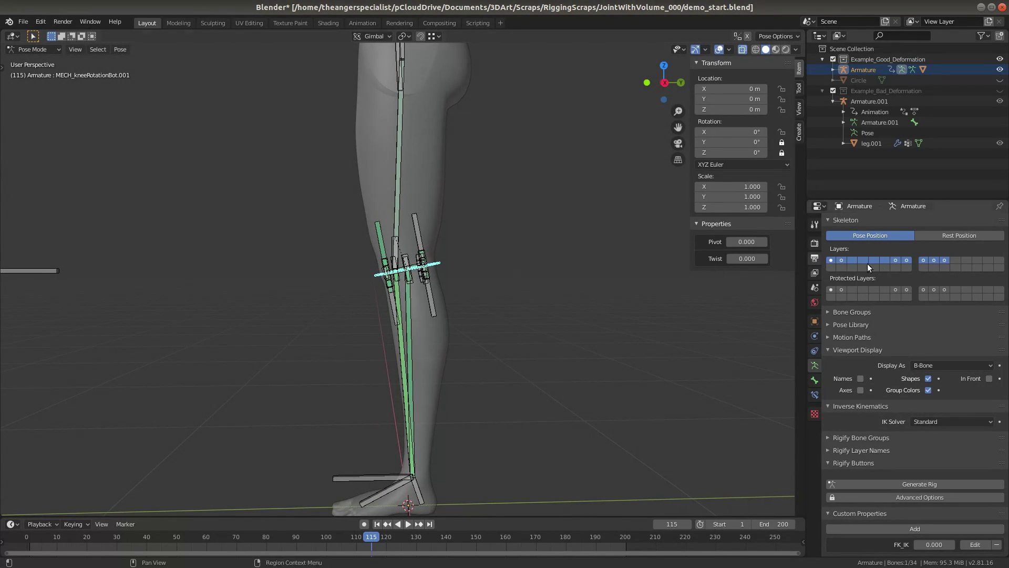
click(834, 260)
Try bending the leg by rotating the circular knee control.
key(r)
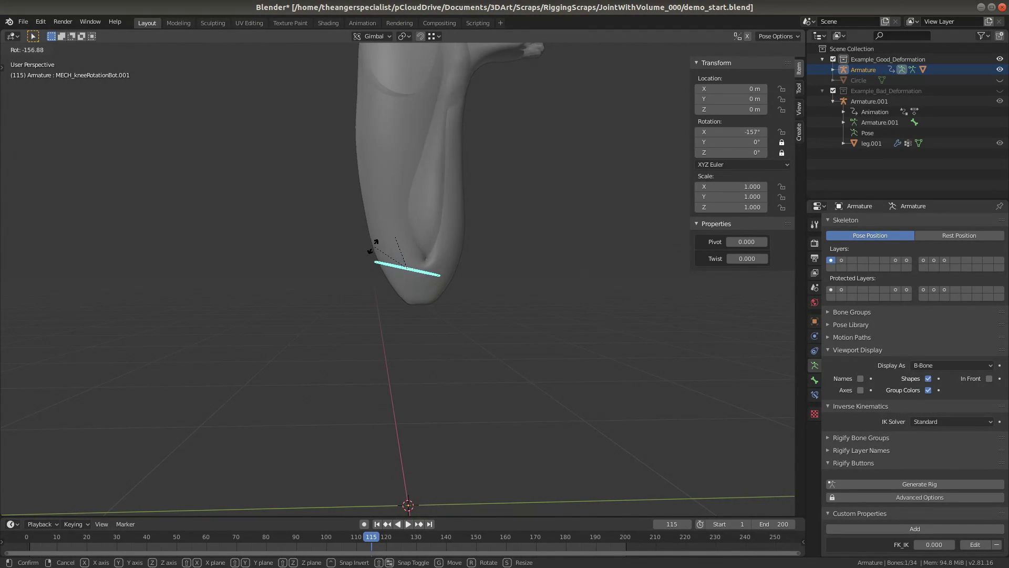
right_click(414, 283)
middle_drag(414, 282, 502, 285)
scroll(505, 283, down, 2)
Try out the Pivot and Twist properties of the circular knee control.
mouse_move(746, 242)
mouse_down()
mouse_move(762, 242)
mouse_move(715, 242)
mouse_move(730, 242)
mouse_move(736, 258)
mouse_up()
right_click(746, 242)
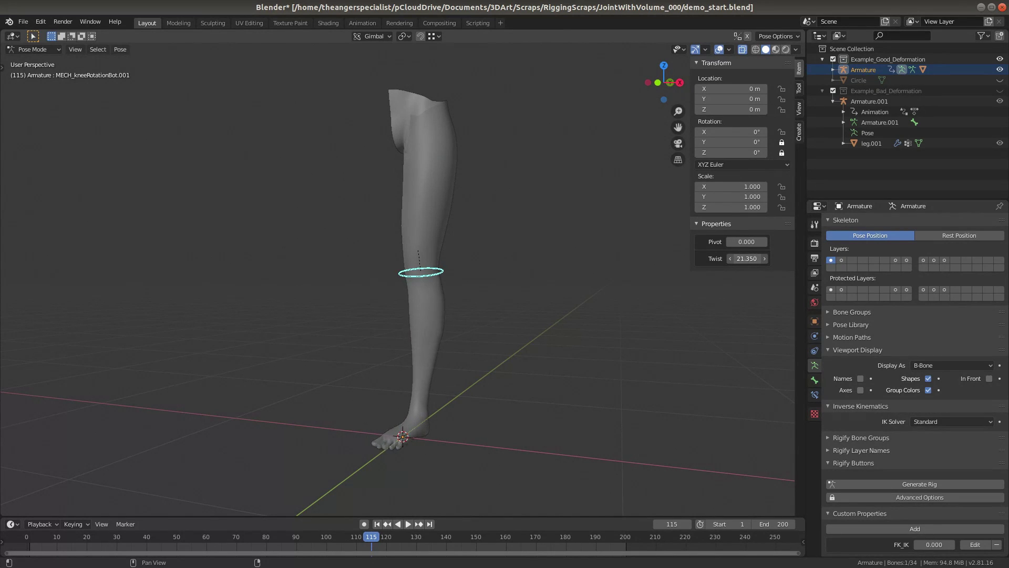
drag(746, 258, 730, 258)
Display the second bone layer of the Armature alongside the first, with the knee seen from the side.
middle_drag(368, 322, 542, 276)
scroll(424, 295, up, 2)
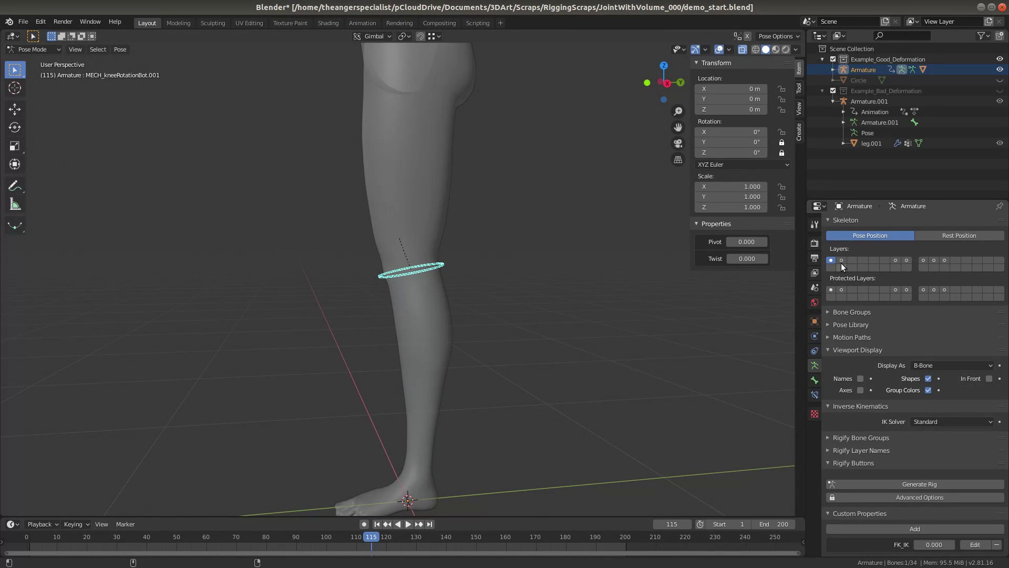
shift+click(841, 261)
scroll(490, 276, up, 3)
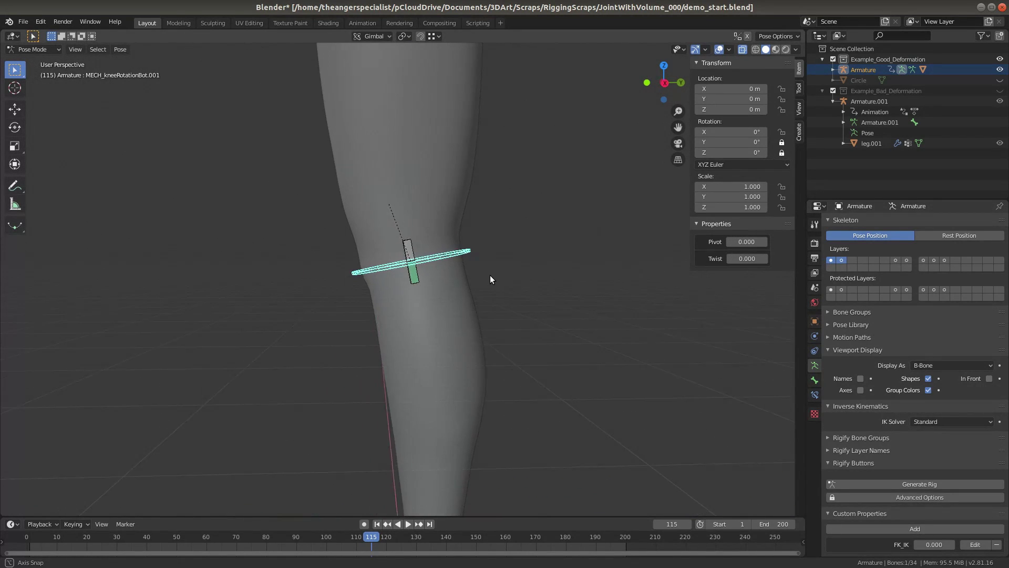
Bend the knee by rotating the circular knee control about -57.1°.
scroll(544, 275, down, 3)
key(r)
click(462, 203)
scroll(462, 204, up, 2)
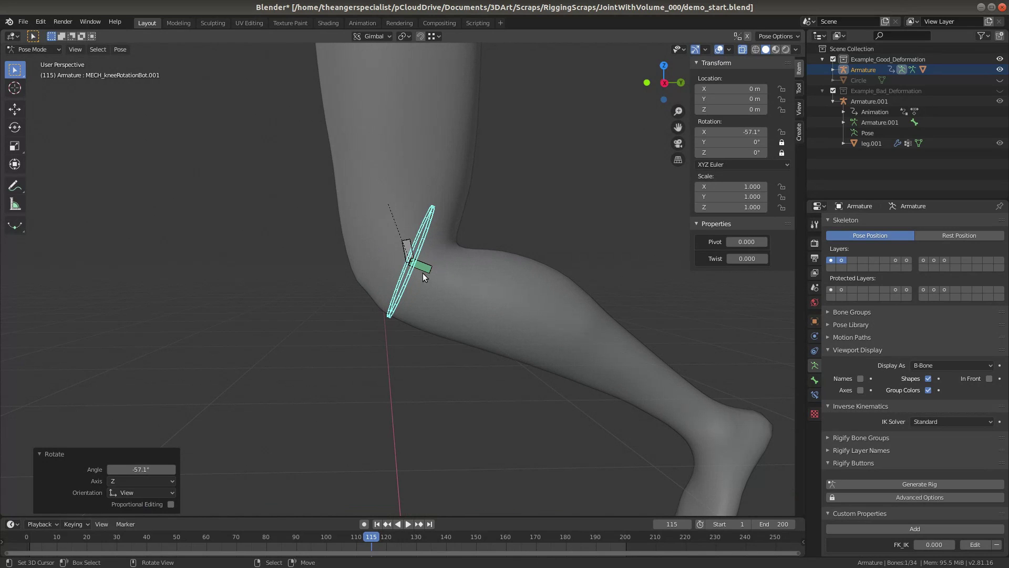
Select the MECH_kneeRotationBot bone and disable its Copy Rotation.001 constraint.
click(419, 266)
key(r)
key(Escape)
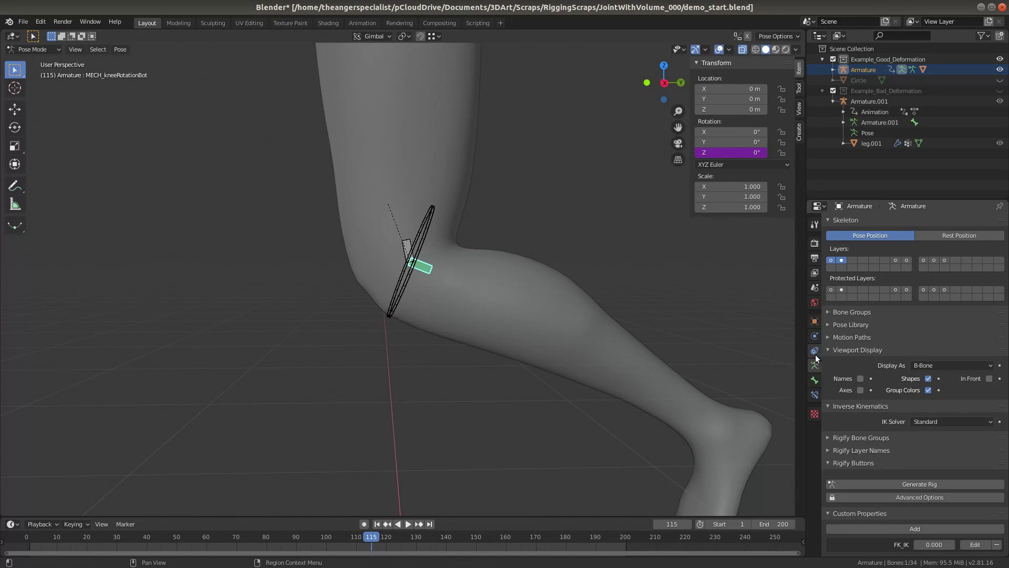
click(815, 393)
click(968, 238)
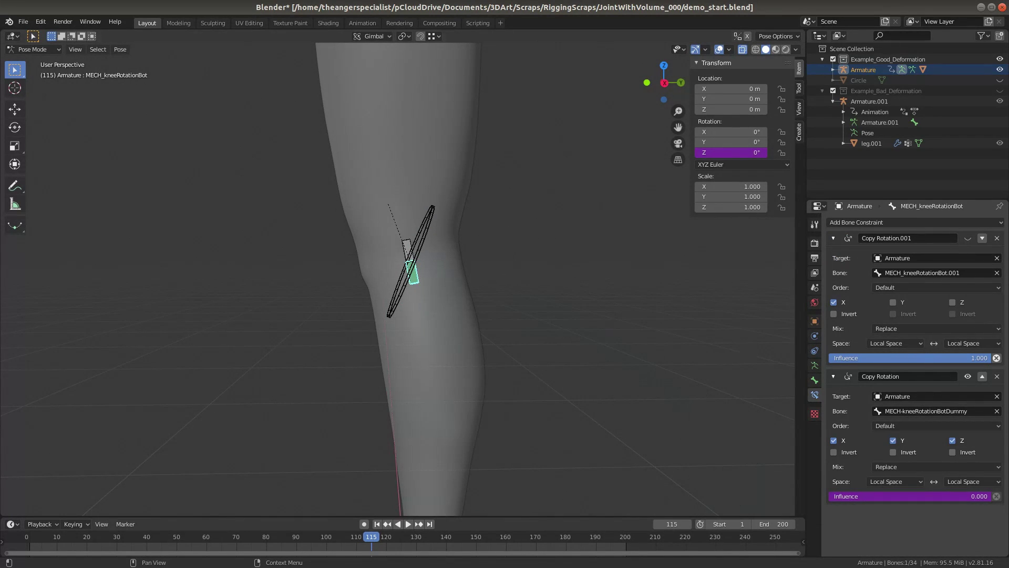
Try rotating MECH_kneeRotationBot independently and re-enable its Copy Rotation.001 constraint.
key(r)
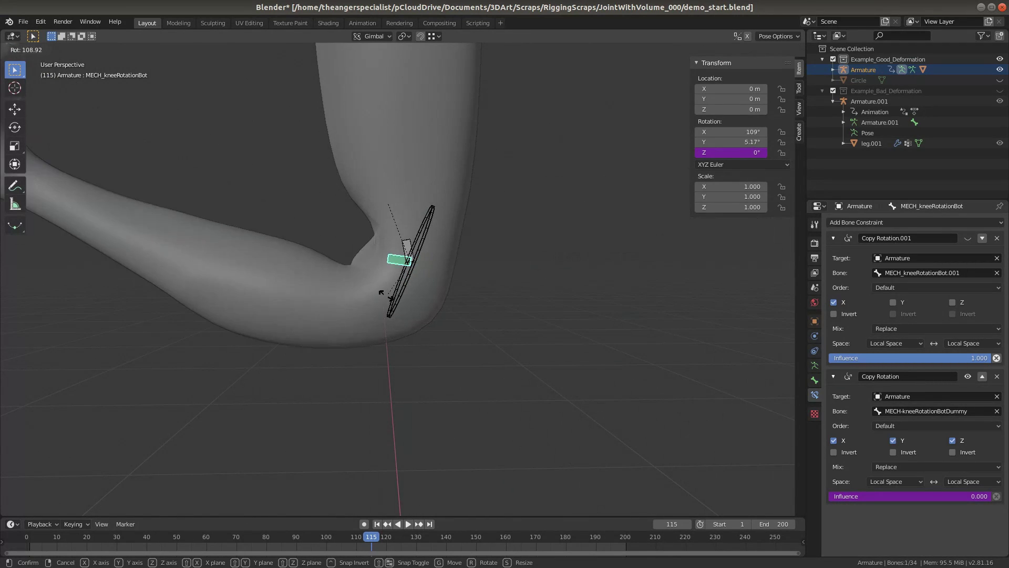
key(Escape)
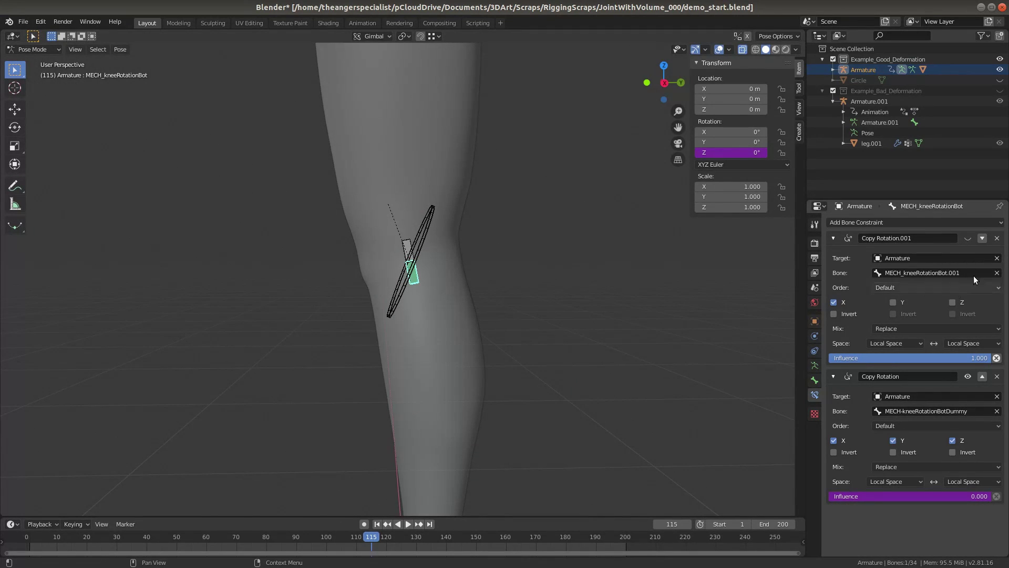
click(969, 238)
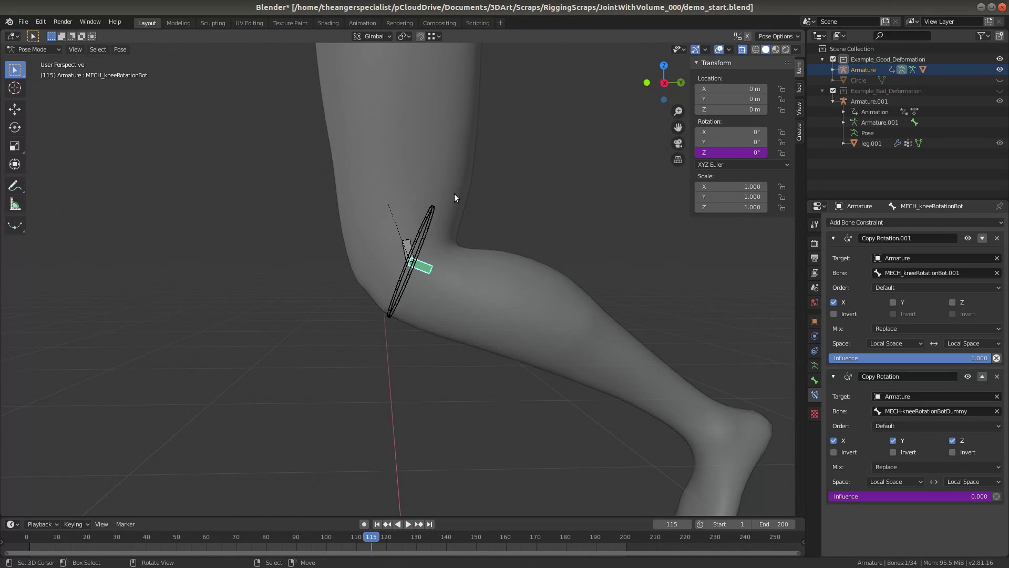
Try rotating the circular knee control further to drive MECH_kneeRotationBot.
click(431, 216)
key(r)
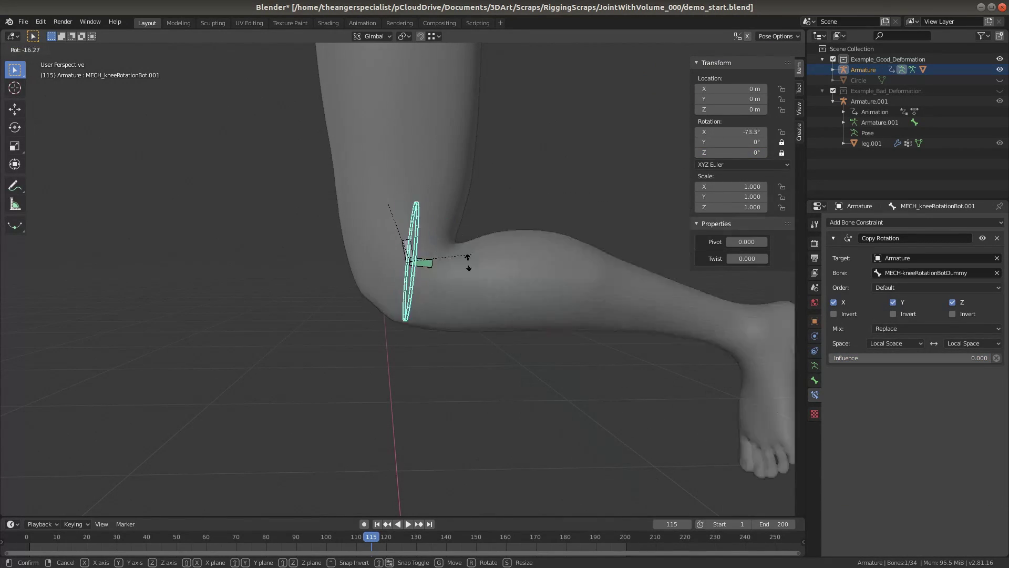
click(460, 268)
Rename the circular knee control bone MECH_kneeFK.
key(F2)
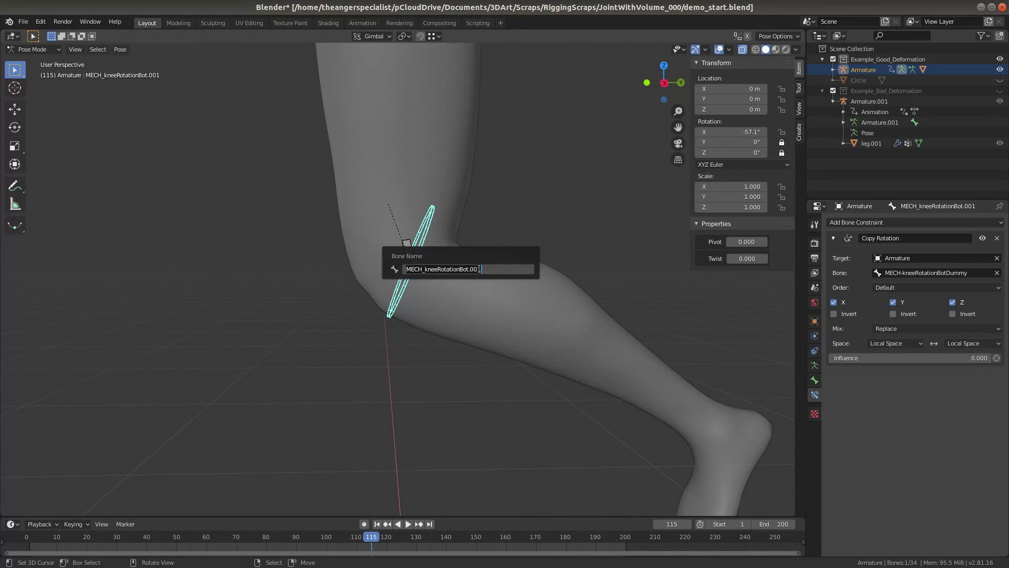
text(MECH_kneeRotationBot)
key(Return)
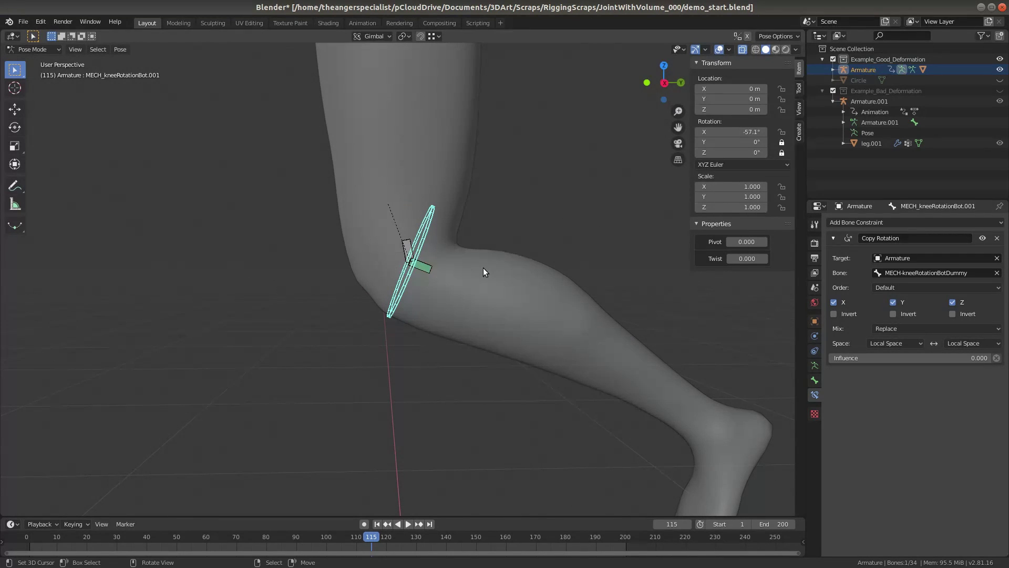
click(428, 266)
scroll(456, 201, up, 2)
click(433, 202)
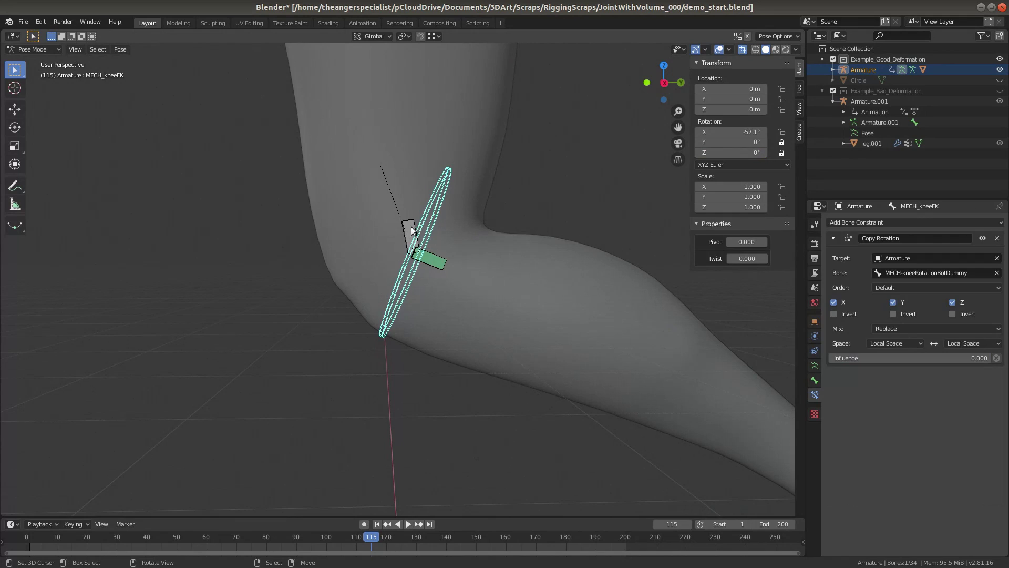
Try rotating and moving the MECH_RotationTop bone at the knee.
click(410, 227)
scroll(449, 262, down, 2)
key(r)
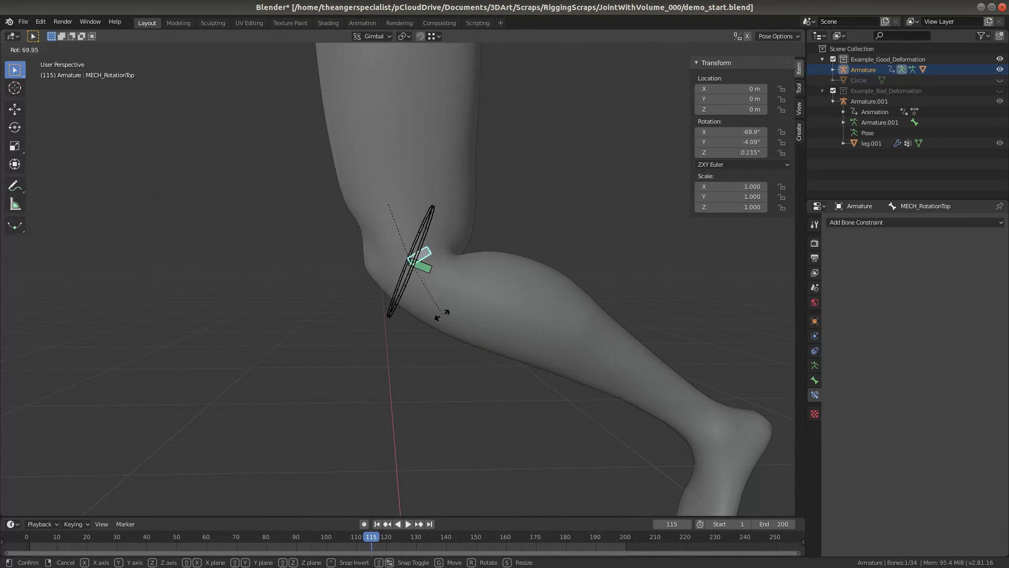
key(Escape)
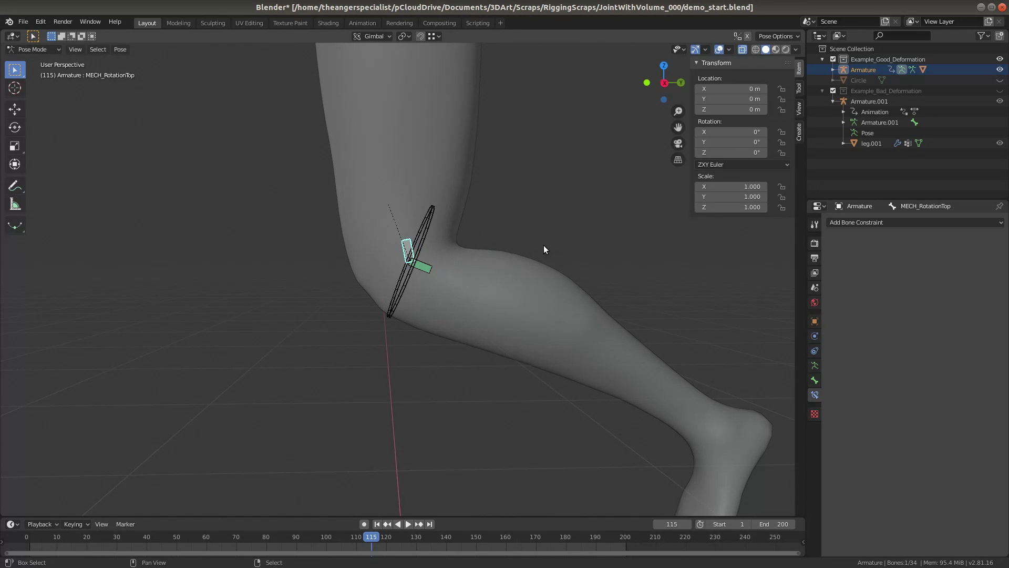
shift+scroll(543, 250, up, 3)
key(r)
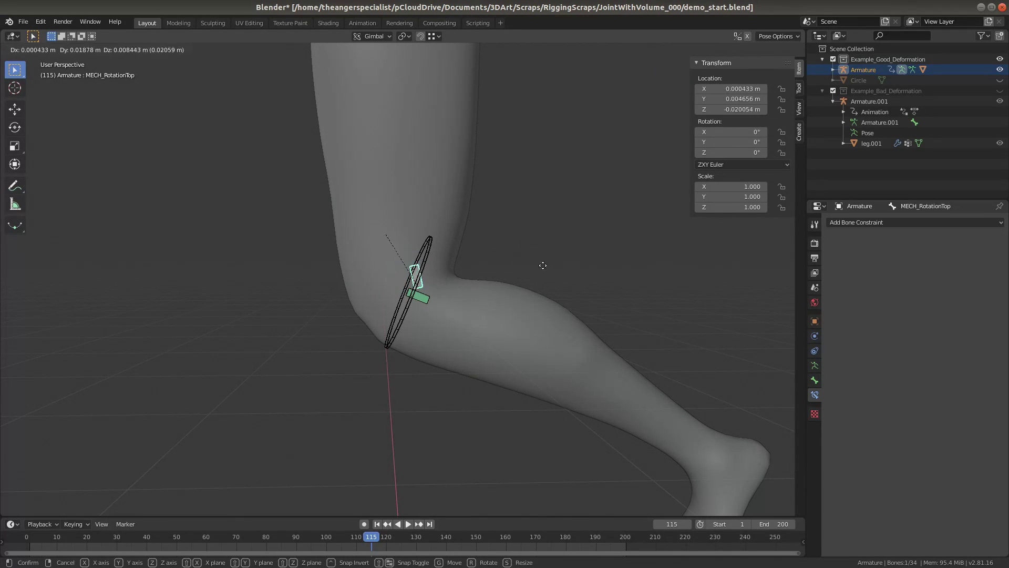
key(Escape)
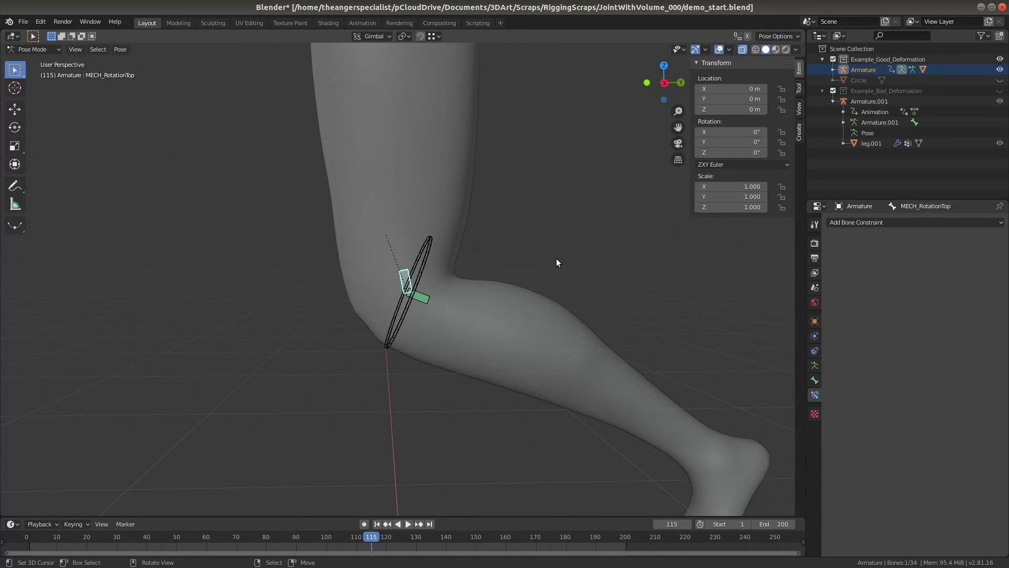
Display the tenth bone layer of the Armature alongside the first two layers.
click(816, 369)
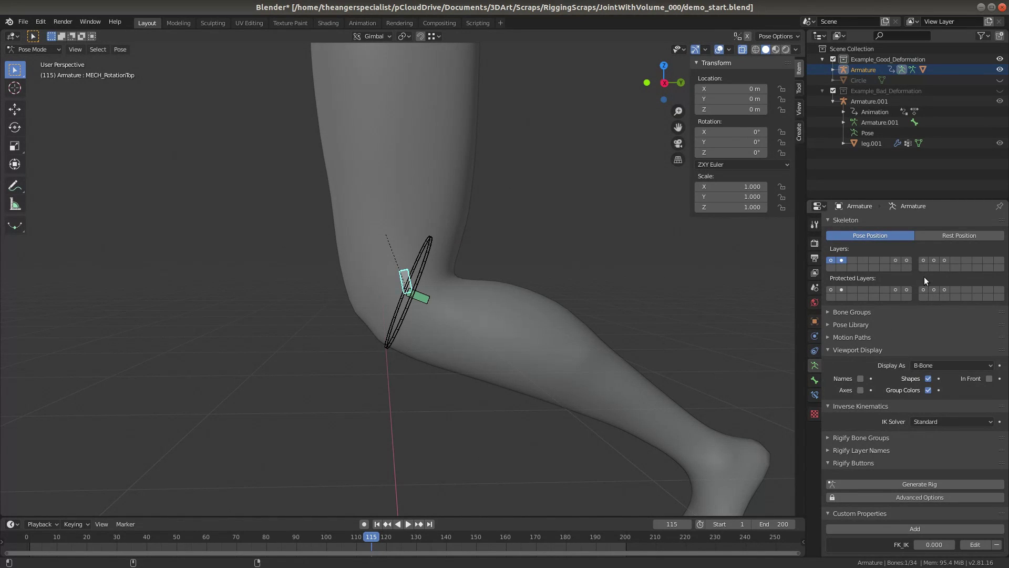
click(925, 258)
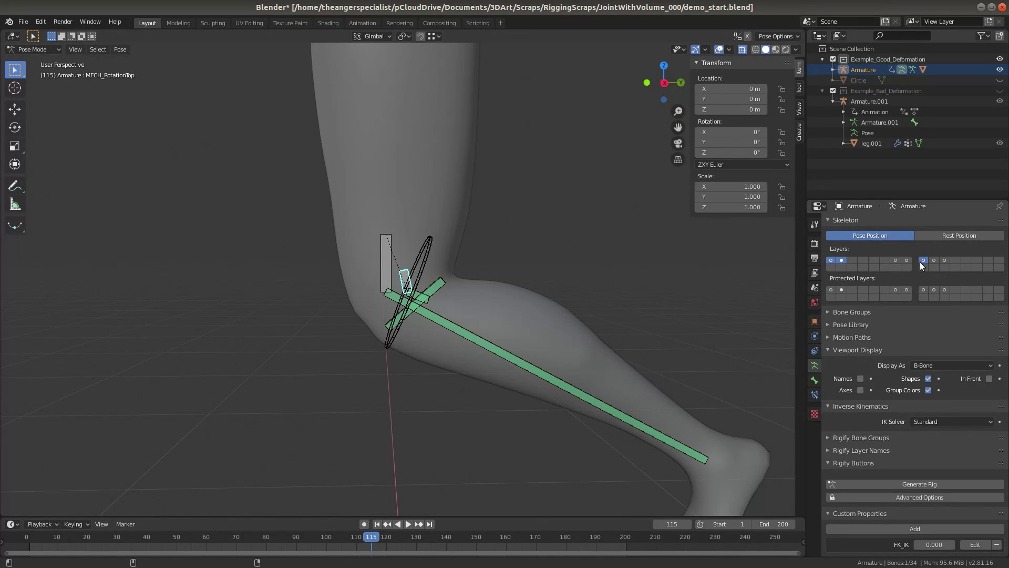
click(934, 260)
scroll(493, 302, up, 3)
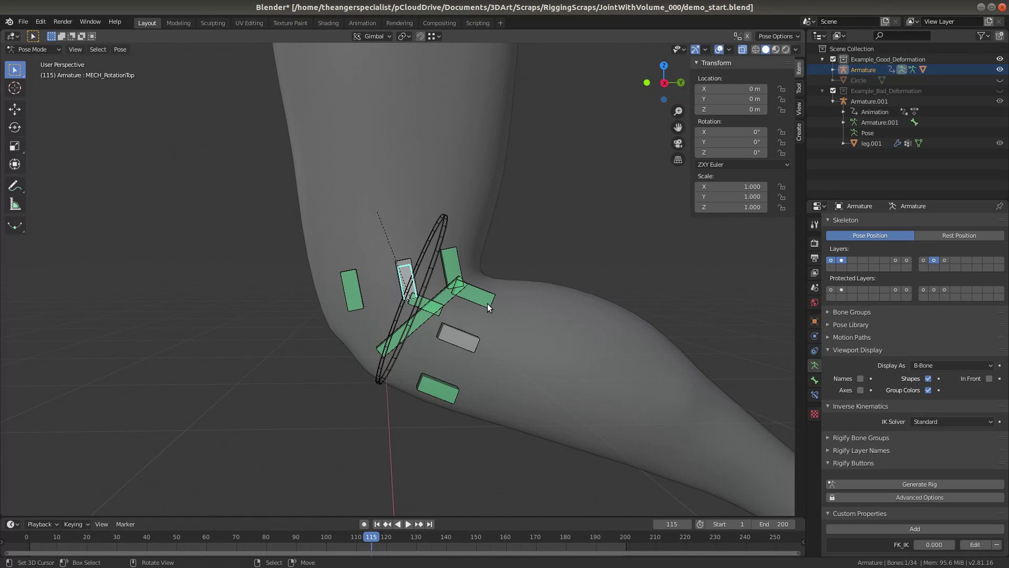
Clear the rotation of the MECH_kneeFK control to straighten the leg.
right_click(440, 253)
key(alt+r)
middle_drag(473, 313, 450, 291)
Bend the knee by rotating the MECH_kneeFK control to about -46.8° on X.
key(r)
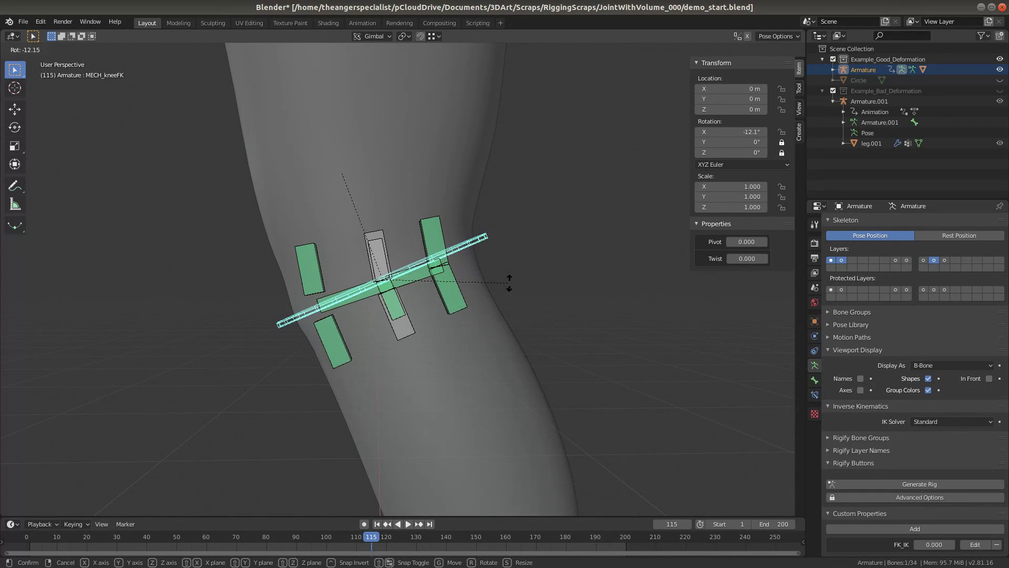
right_click(509, 282)
middle_drag(508, 282, 490, 303)
key(r)
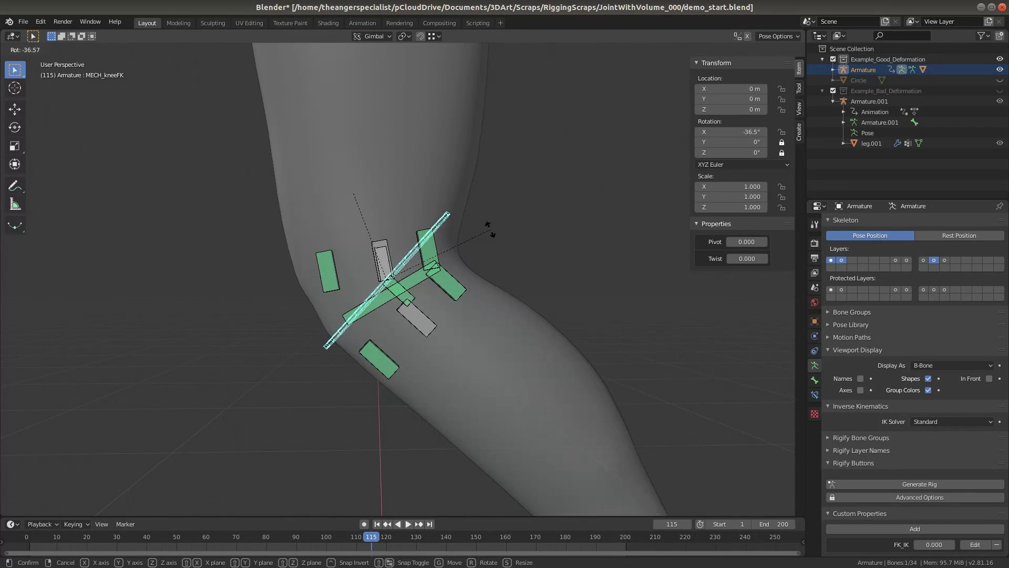
click(458, 246)
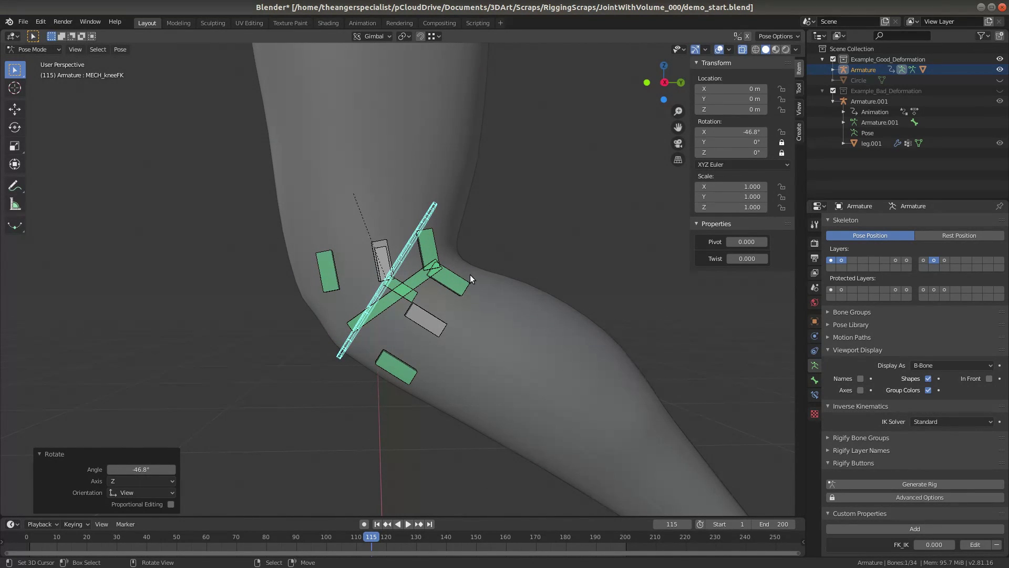
Swing the knee forward and back with the MECH_kneeFK control, ending at about 42.8° on X.
key(r)
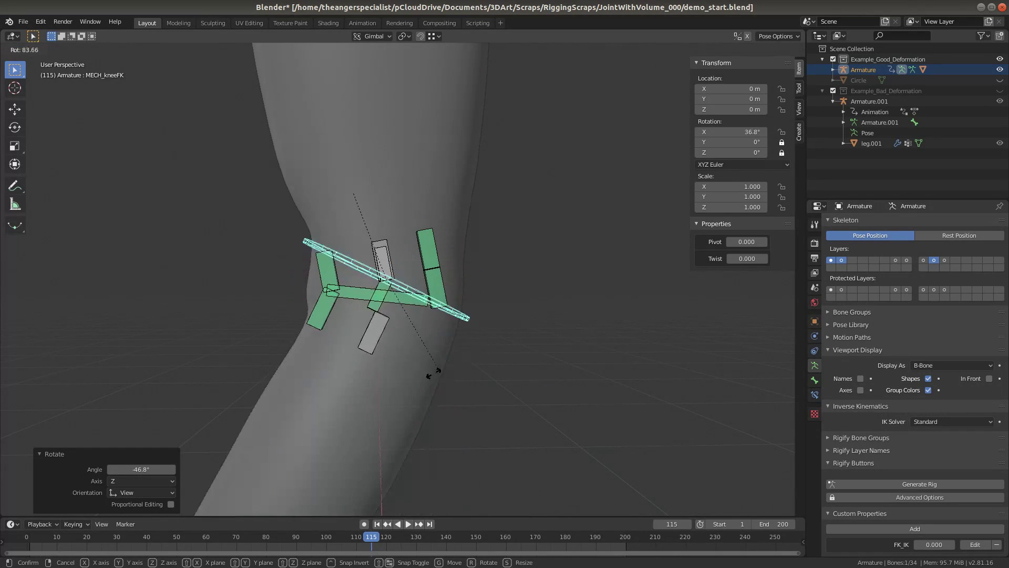
click(323, 319)
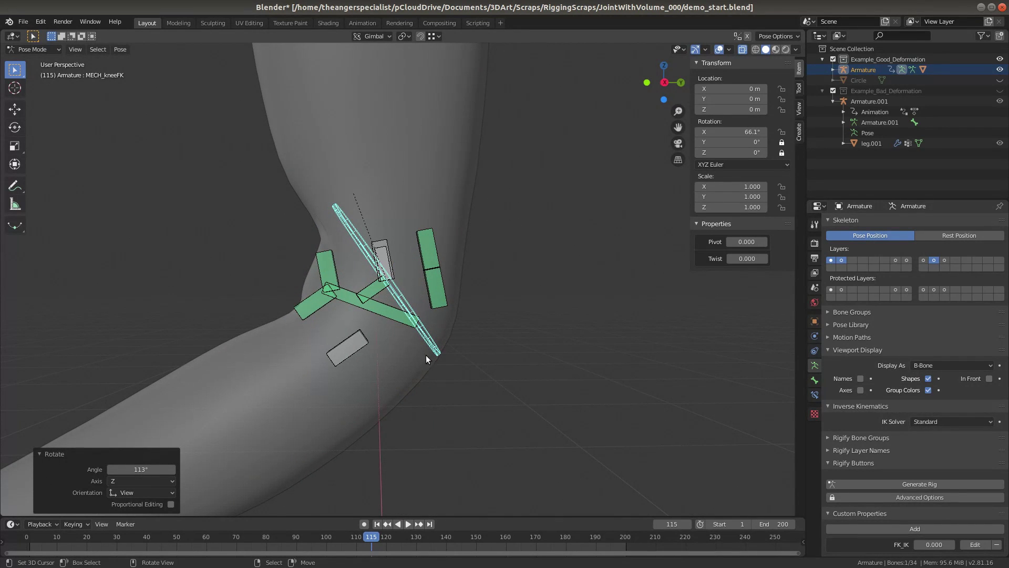
key(r)
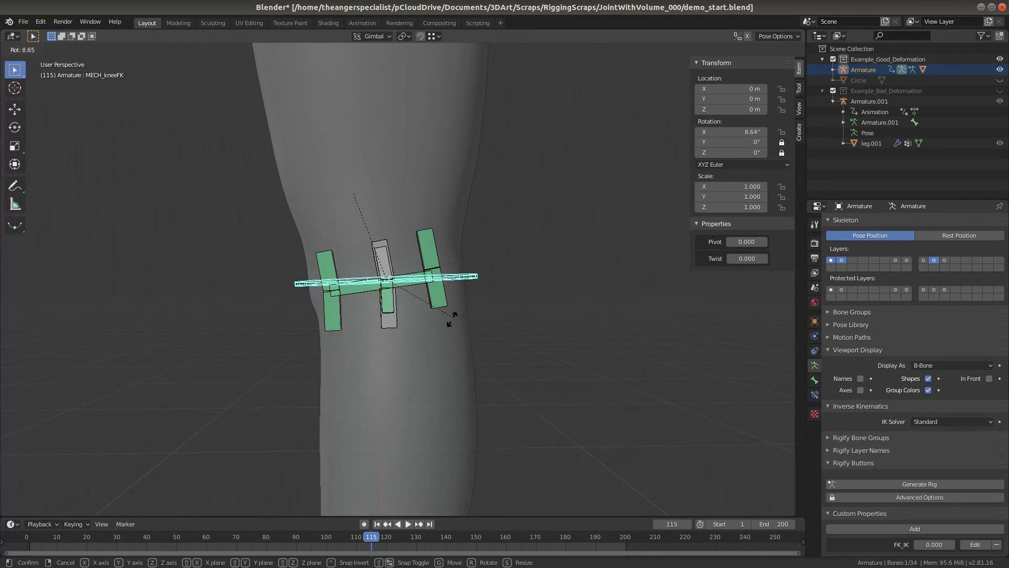
click(394, 352)
Inspect the MECH-knee_hingeBot_pivotFront bone and its neighbours below the knee, trying out a rotation on the rig.
click(350, 336)
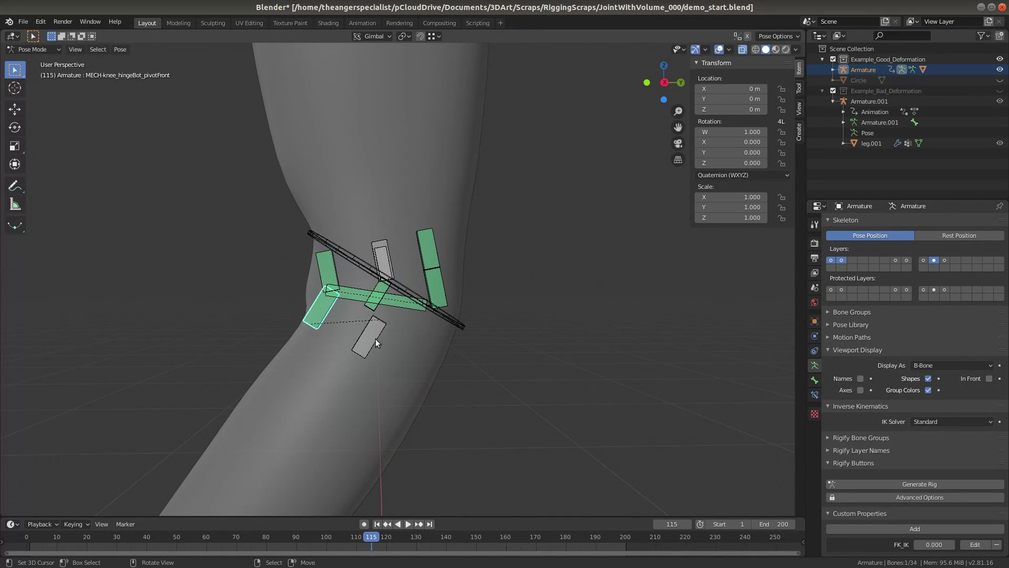
drag(375, 338, 359, 354)
right_click(359, 354)
click(317, 320)
middle_drag(361, 317, 474, 337)
key(r)
right_click(567, 259)
middle_drag(567, 260, 425, 295)
right_click(356, 330)
Clear the MECH_kneeFK rotation and examine the Transformation constraint on the MECH-knee_hingeBot_pivotBack bone.
scroll(399, 310, up, 1)
click(447, 298)
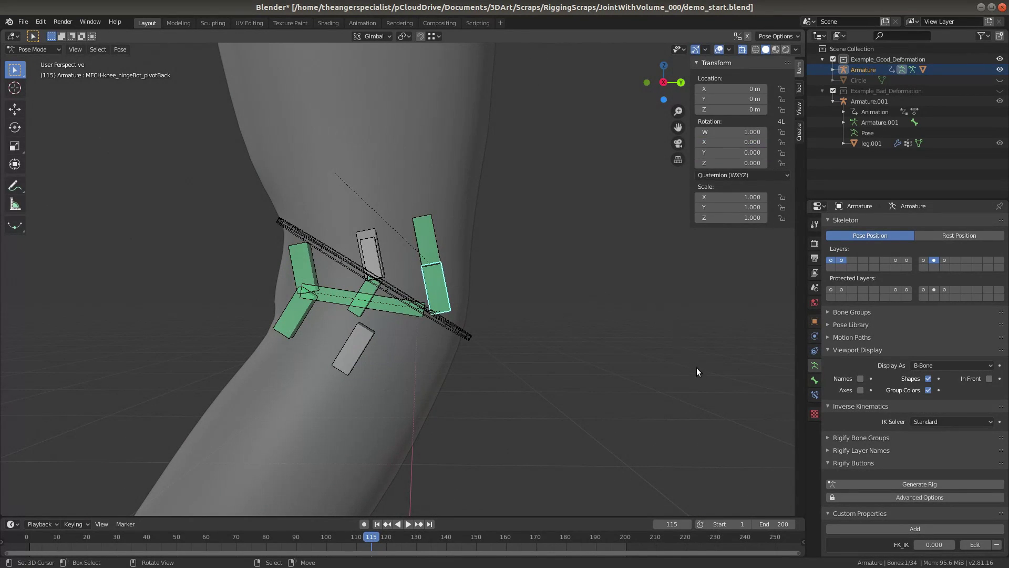
click(815, 394)
click(444, 320)
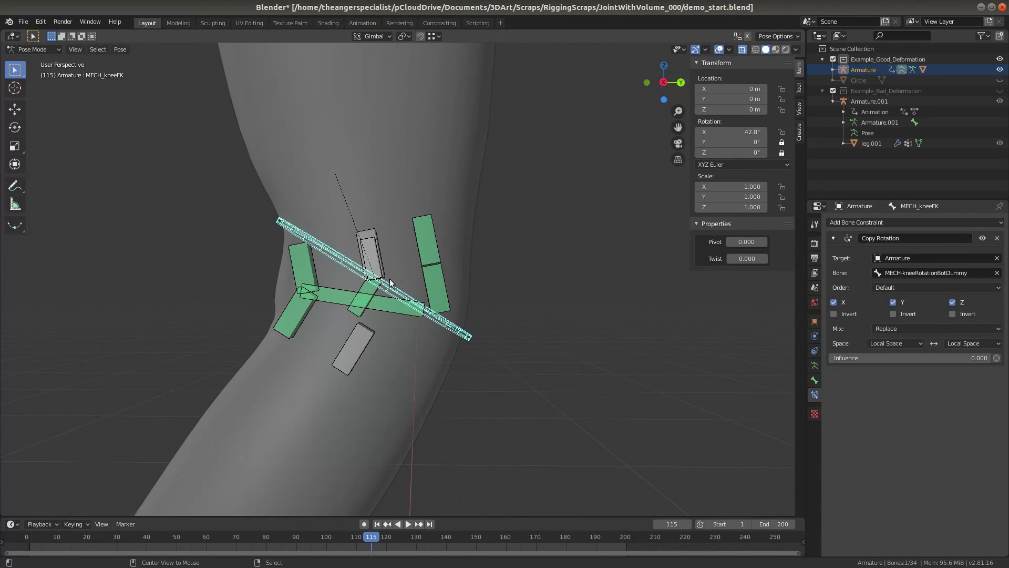
middle_drag(444, 320, 459, 297)
click(458, 295)
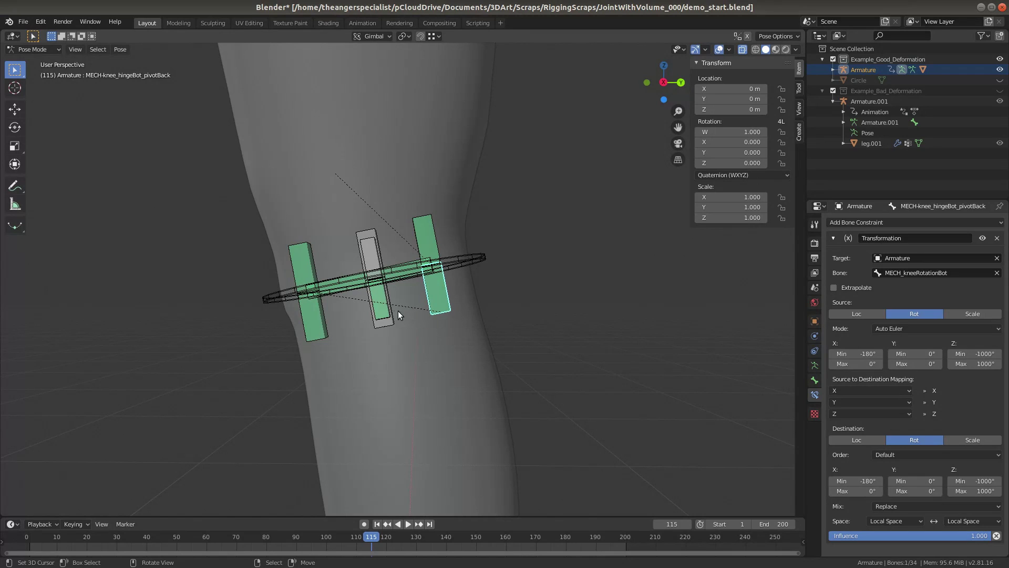
click(377, 315)
click(436, 289)
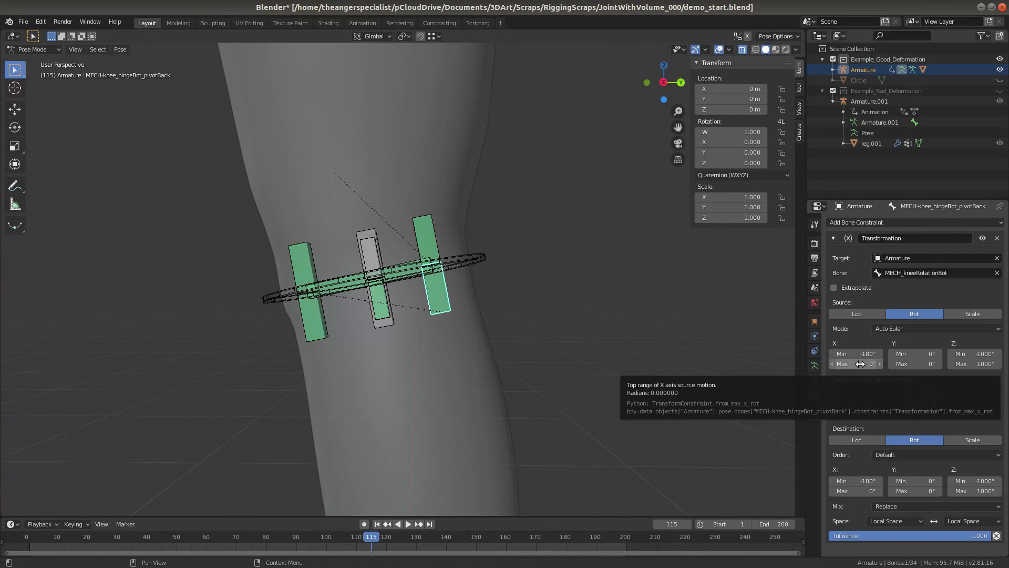
Try rotating the MECH_kneeFK control, and examine the Transformation constraint on the MECH-knee_hingeBot_pivotFront bone.
click(395, 282)
key(r)
key(Escape)
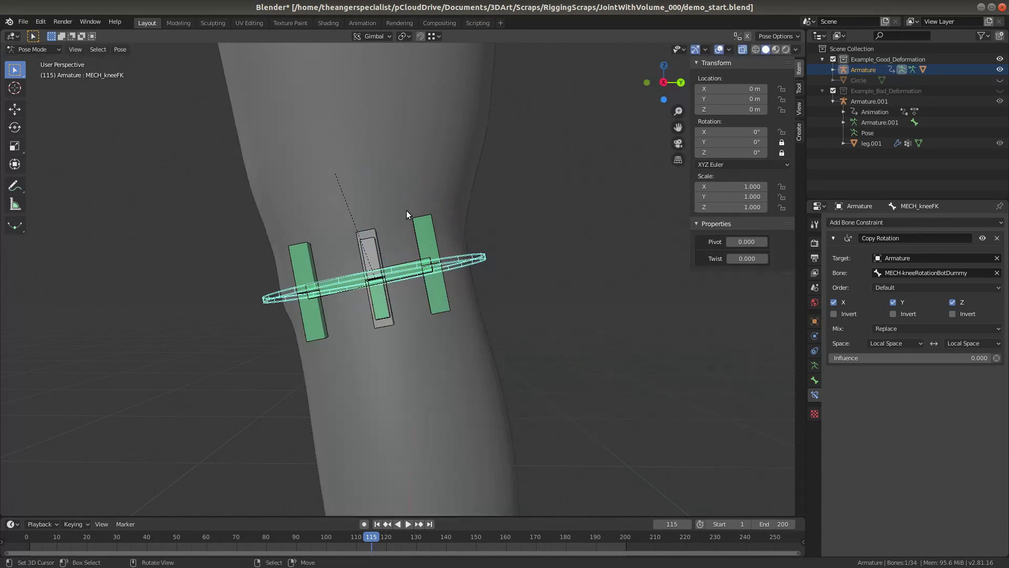
click(311, 317)
click(834, 238)
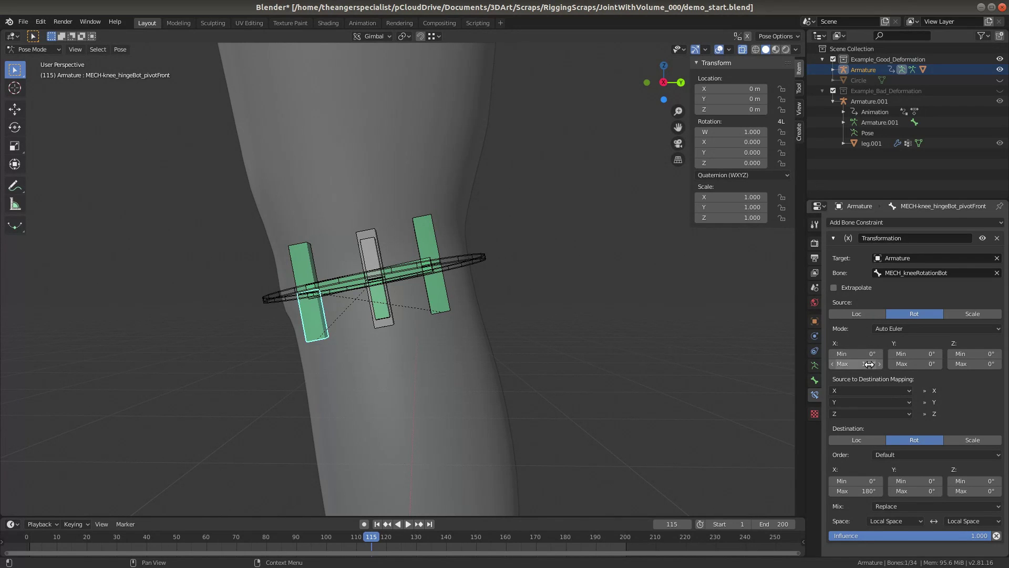
Bend the knee by rotating the MECH_kneeFK control to about -57.2° on X.
click(464, 259)
key(r)
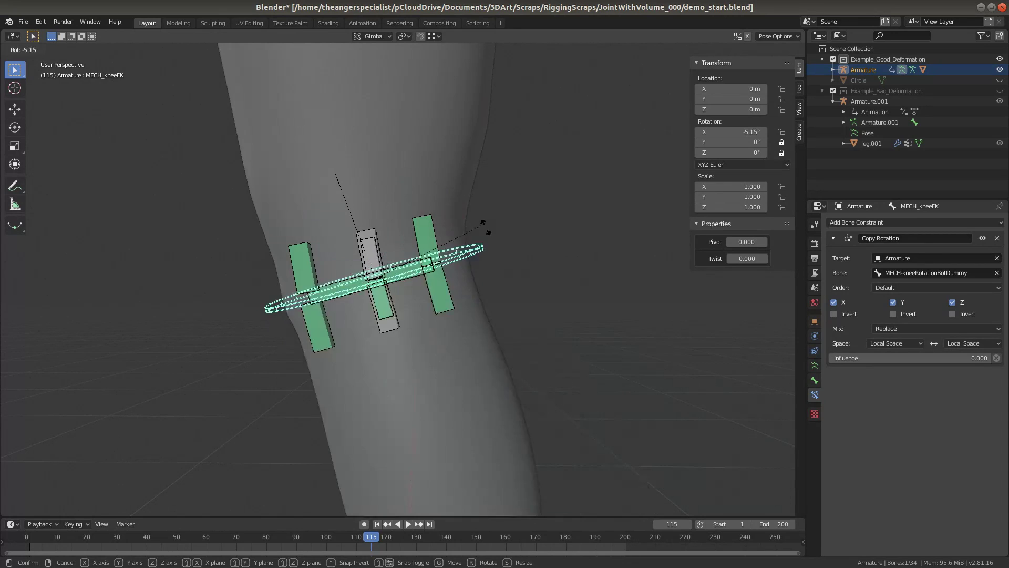
right_click(509, 314)
ctrl+middle_drag(476, 237, 393, 287)
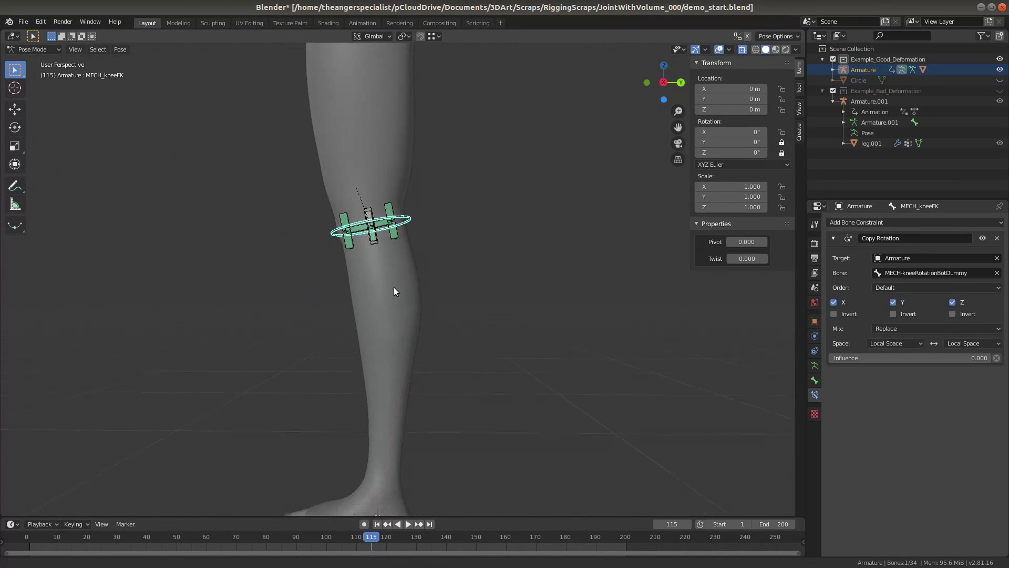
scroll(393, 287, down, 2)
key(r)
click(467, 211)
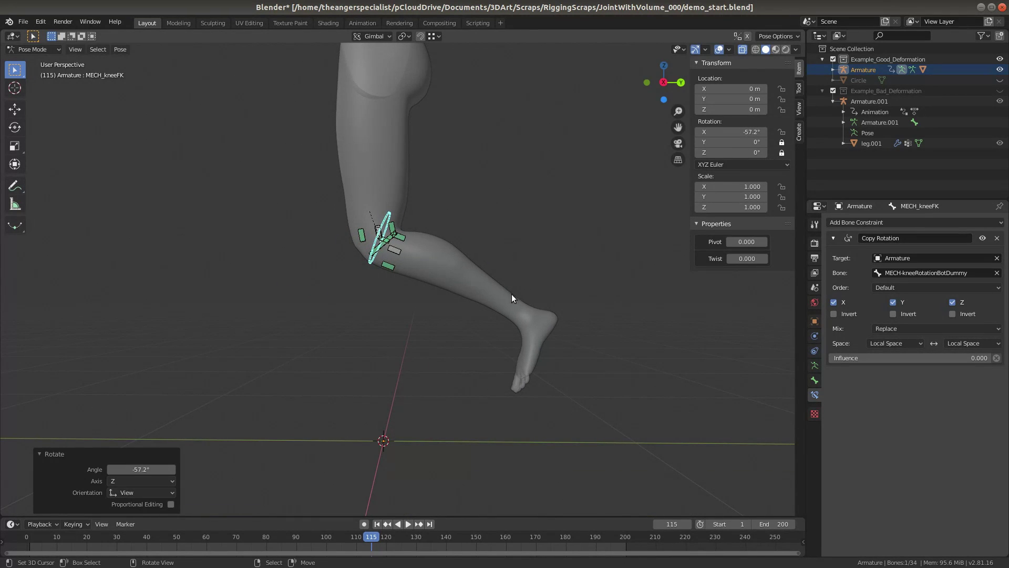
Try moving the MECH-knee_hingeBot_pivotCenter bone away from the bent knee.
click(402, 248)
middle_drag(402, 247, 408, 262)
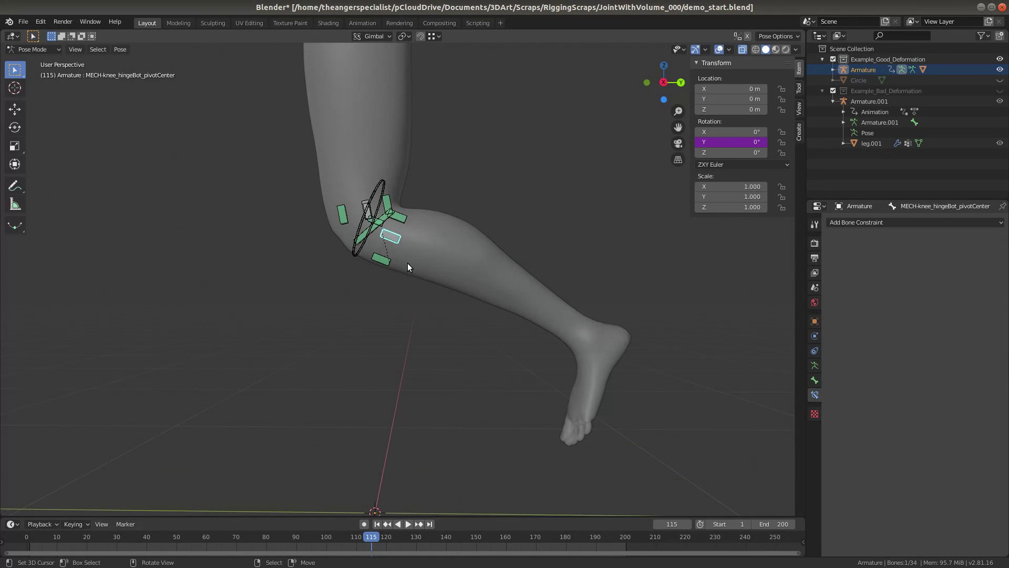
key(g)
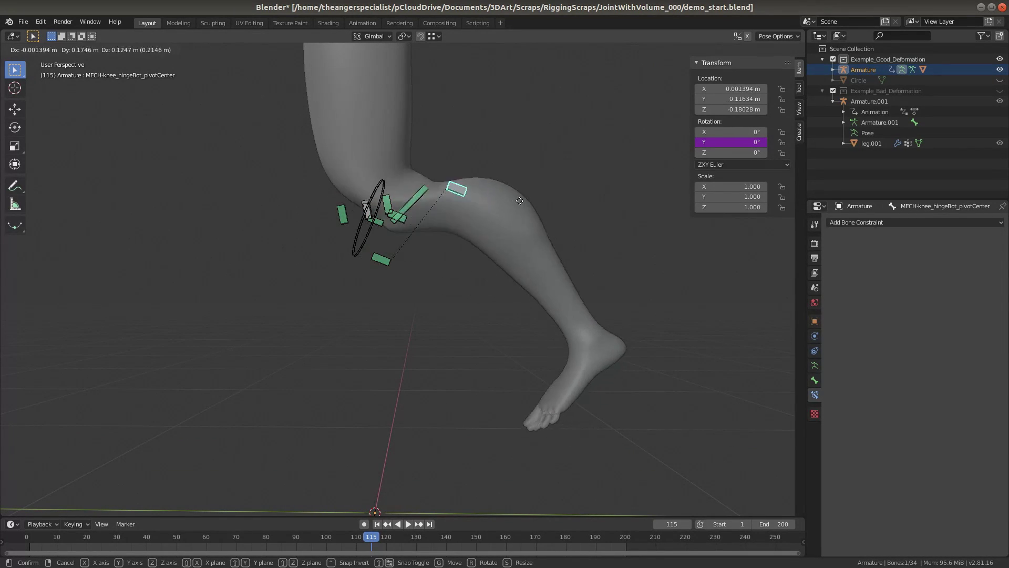
key(Escape)
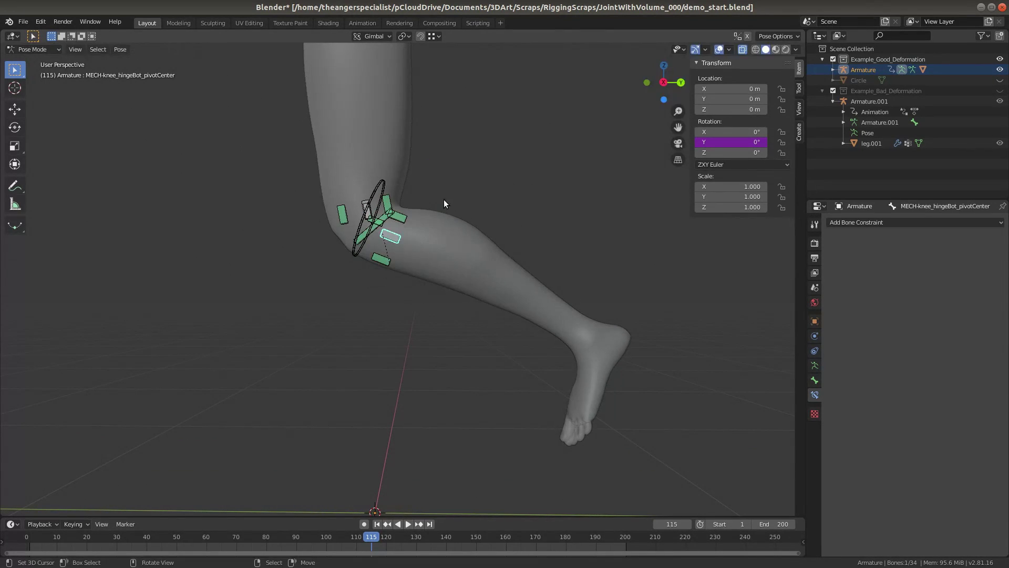
Rotate the MECH_kneeFK control to about -72.8° on X and show the constraints of the MECH-knee_center bone.
click(395, 178)
key(r)
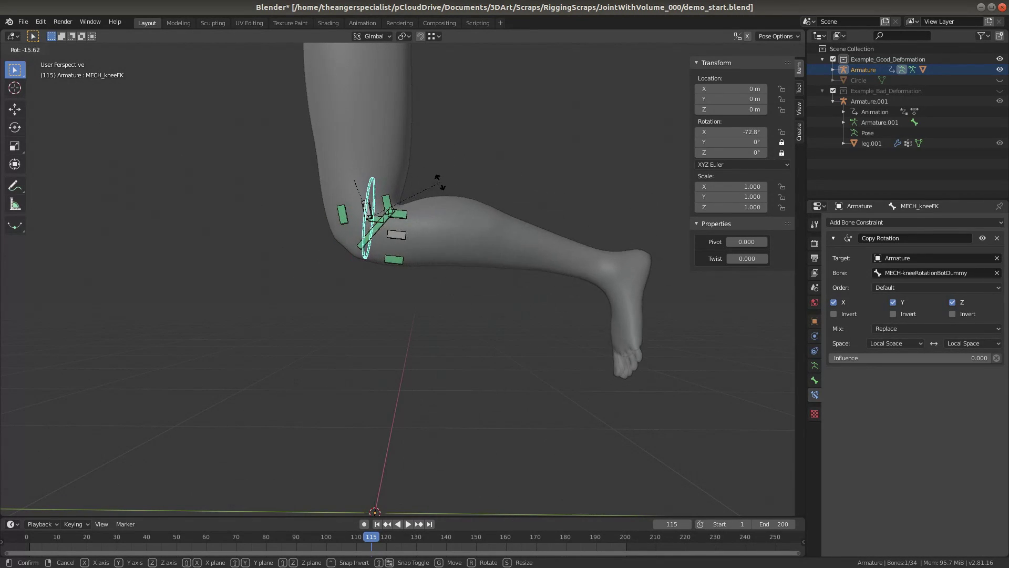
click(374, 240)
click(381, 230)
scroll(380, 230, up, 3)
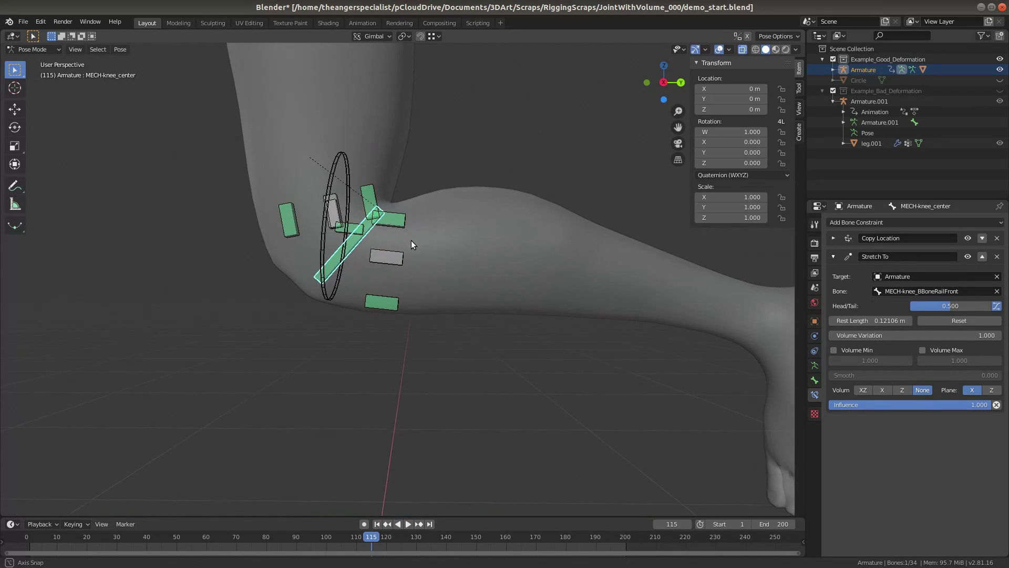
Bend the knee further by rotating the MECH_kneeFK control to about -82° on X.
middle_drag(441, 193, 369, 218)
click(361, 213)
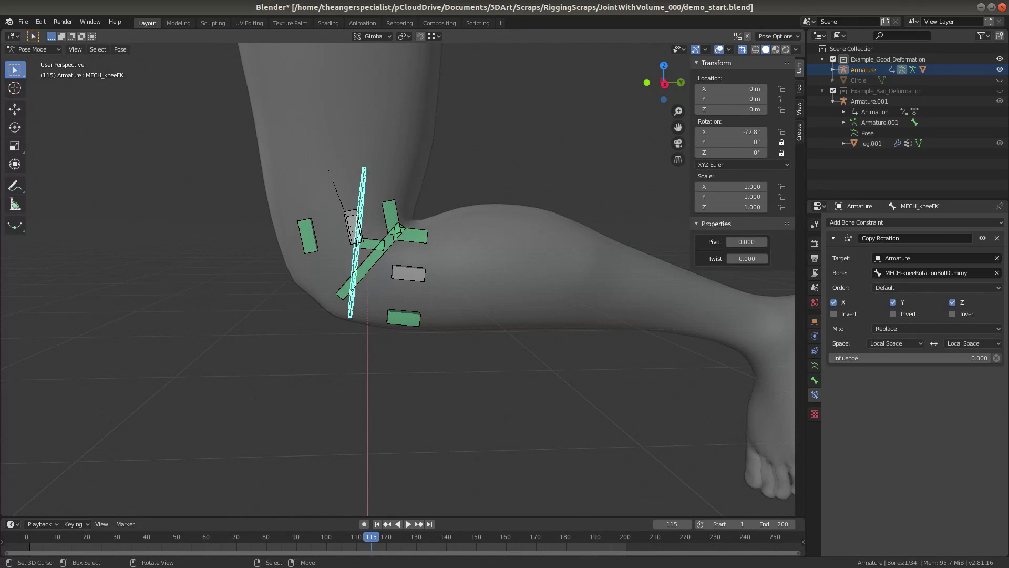
key(r)
click(421, 172)
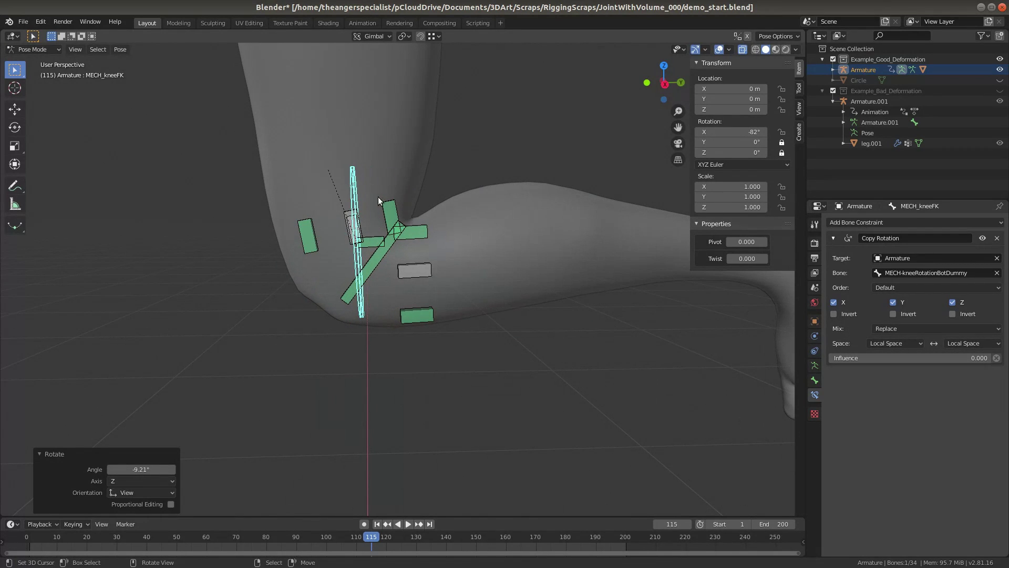
Display only the eighth bone layer of the Armature, which holds the deform bones.
scroll(420, 242, down, 3)
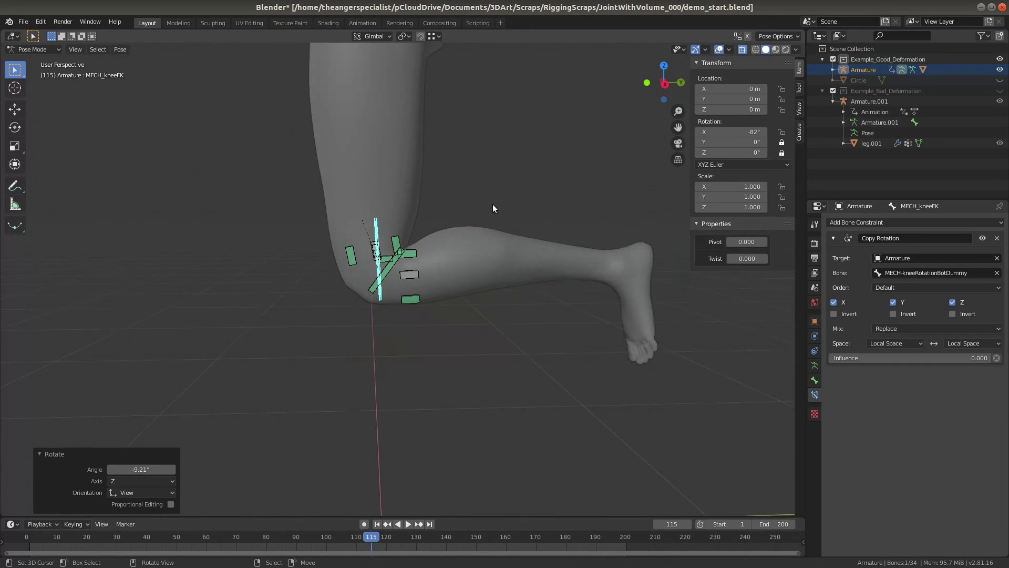
click(815, 365)
click(897, 261)
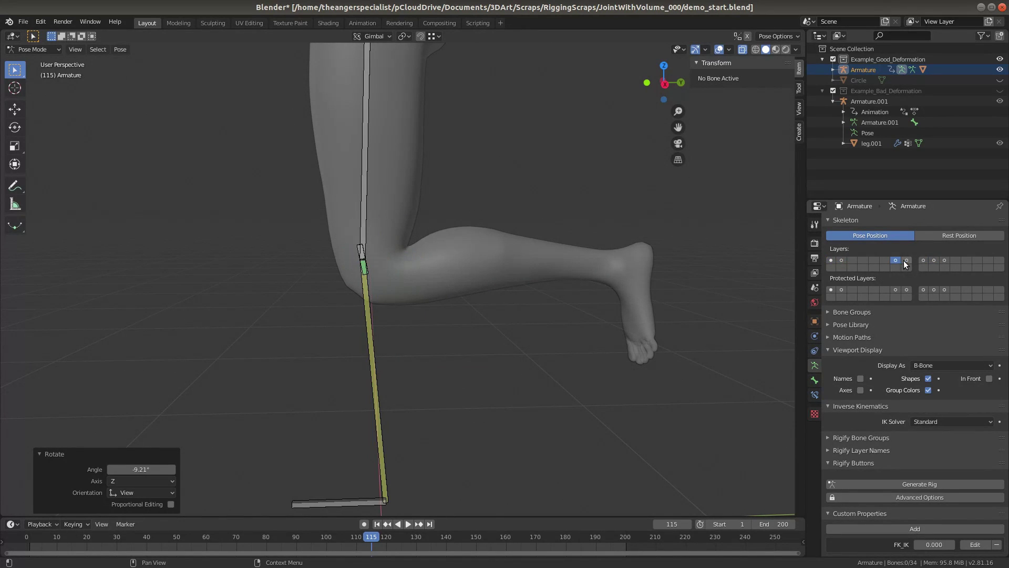
click(906, 260)
middle_drag(421, 216, 418, 215)
scroll(399, 152, up, 1)
shift+middle_drag(380, 80, 367, 160)
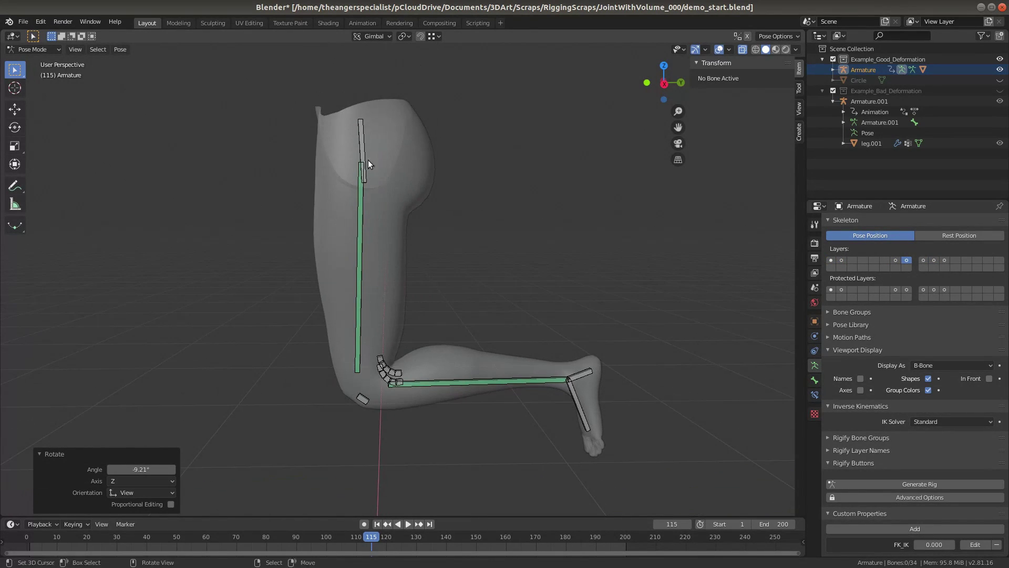
Select the DFRM-pelvis bone and try a free trackball rotation on it.
right_click(363, 143)
scroll(399, 285, down, 1)
middle_drag(398, 285, 380, 278)
key(r)
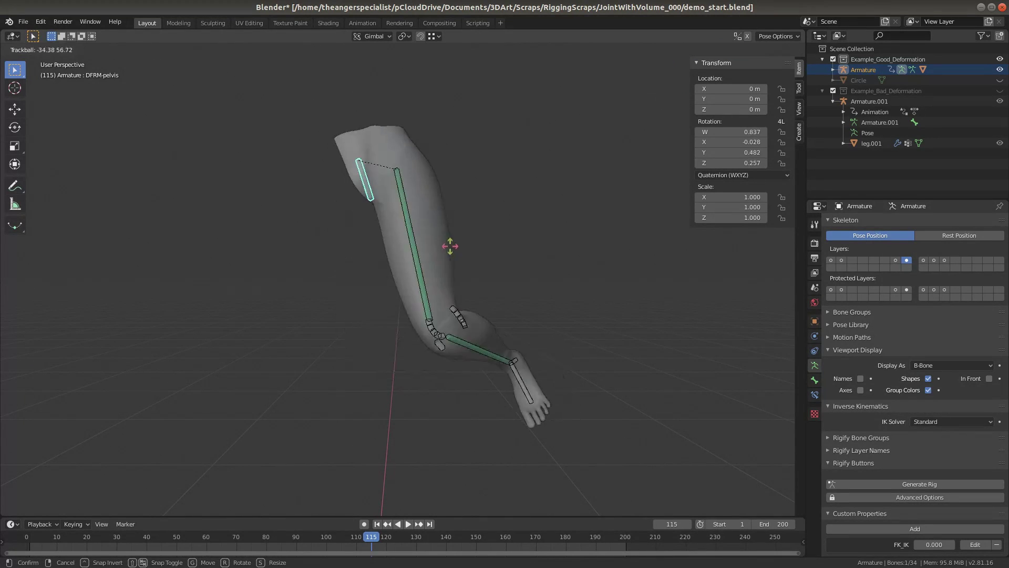
key(Escape)
Select the DFRM-thigh bone and try moving it.
scroll(376, 280, up, 2)
click(362, 246)
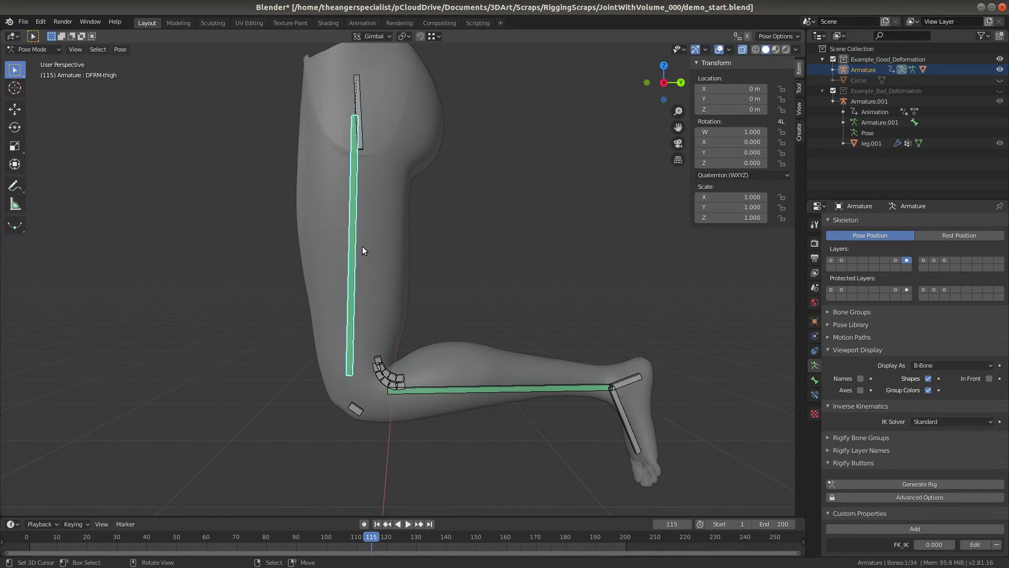
scroll(383, 294, up, 2)
scroll(383, 299, down, 1)
key(g)
right_click(374, 303)
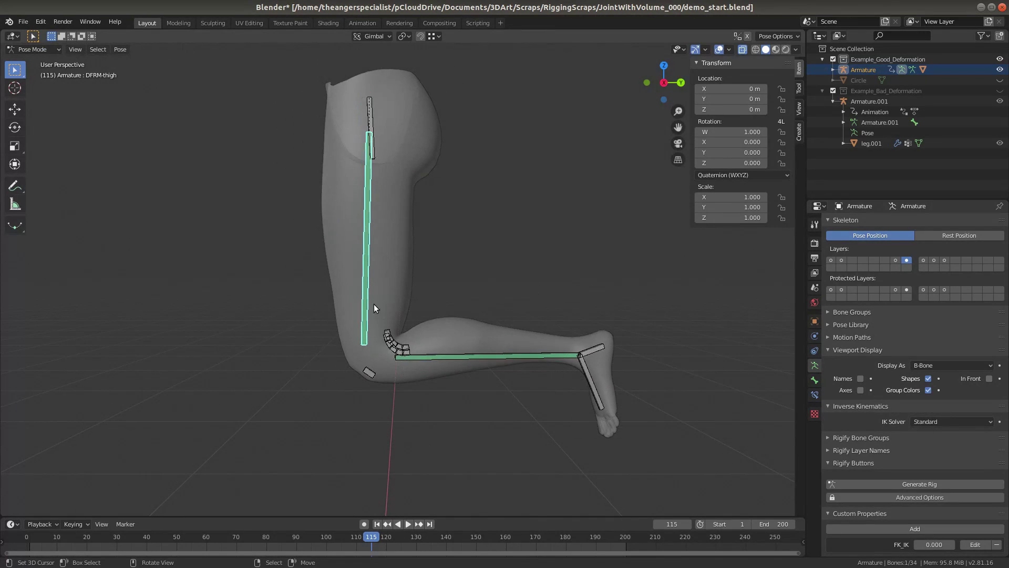
Try moving the small deform bones around the knee, including DFRM-knee_back.000.
scroll(374, 300, up, 2)
shift+middle_drag(370, 395, 401, 283)
key(g)
right_click(383, 249)
right_click(359, 279)
key(g)
right_click(412, 255)
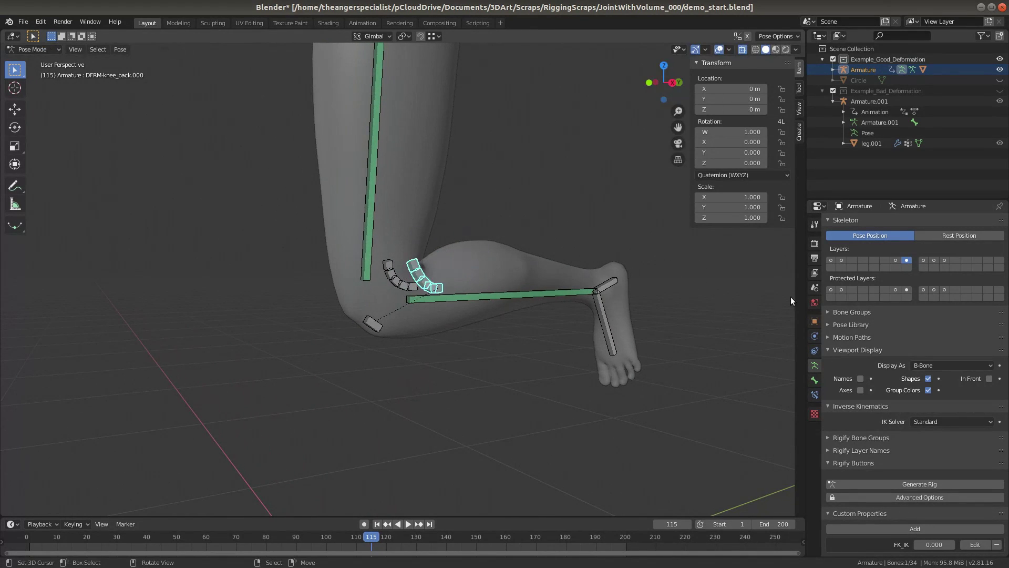
Display the ninth bone layer alongside the eighth and show the constraints of the MECH-knee_center bone.
click(924, 260)
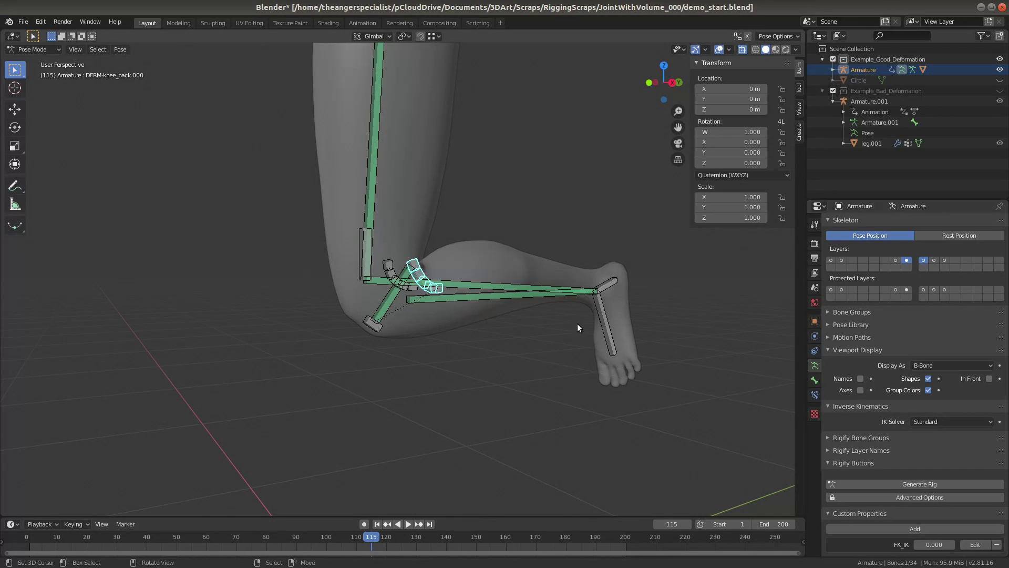
click(390, 305)
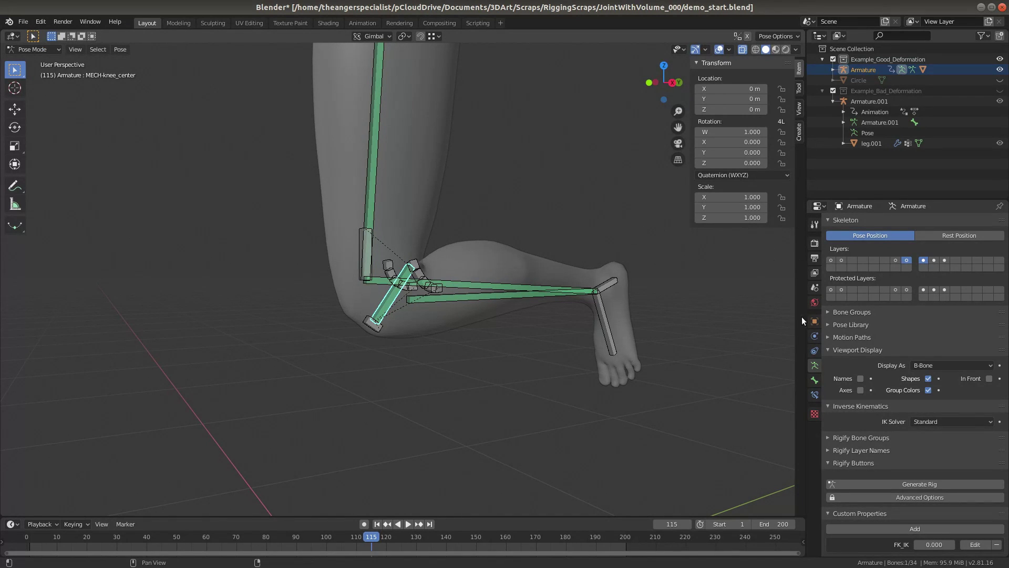
click(814, 394)
Try rotating MECH-knee_center with its Copy Location and Stretch To constraints disabled, and re-enable both constraints.
click(967, 238)
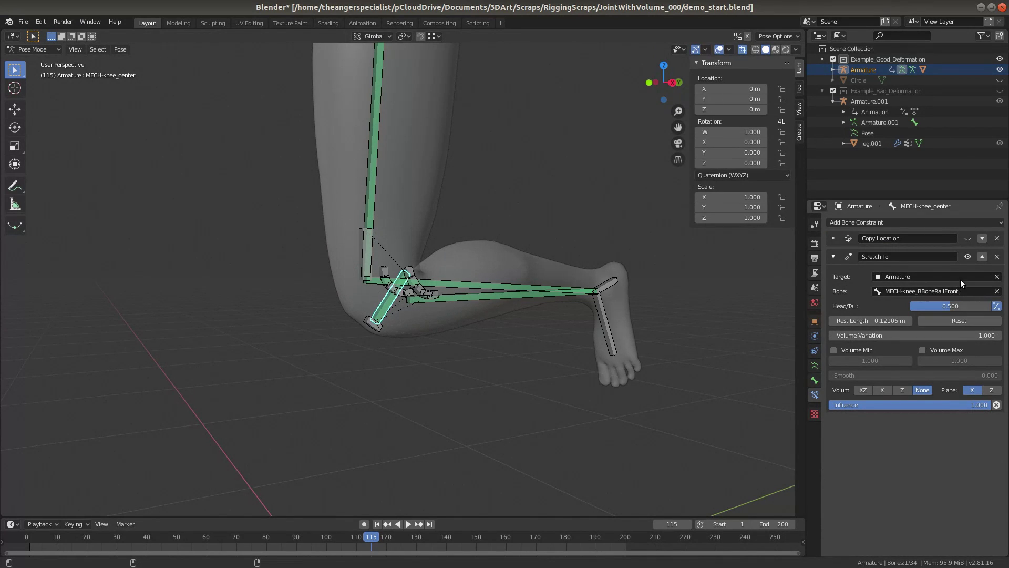
click(967, 256)
key(r)
key(r)
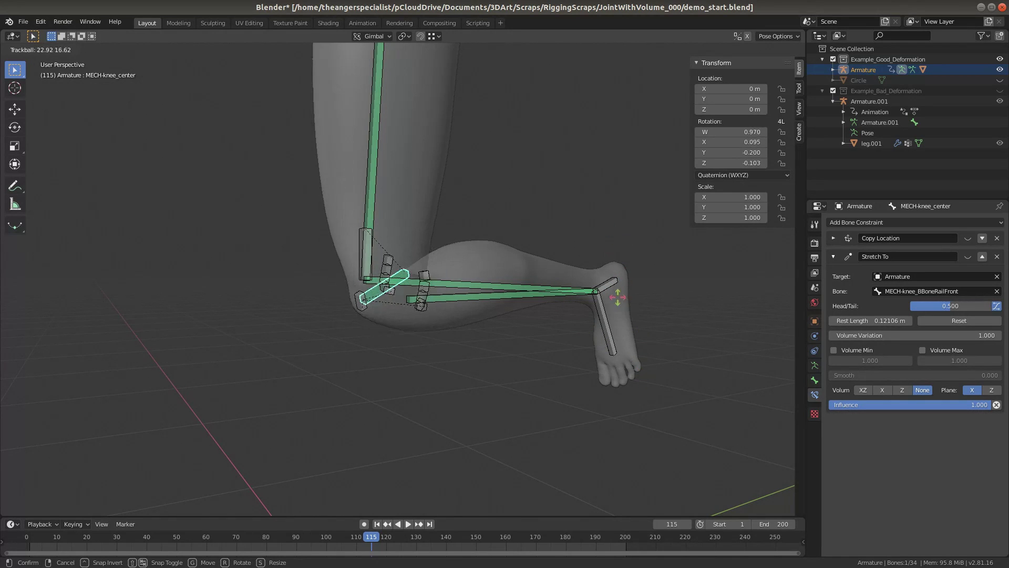
key(Escape)
click(967, 256)
click(969, 239)
Select the DFRM-kneecap bone and try moving it outward, below the bent knee.
scroll(474, 317, up, 2)
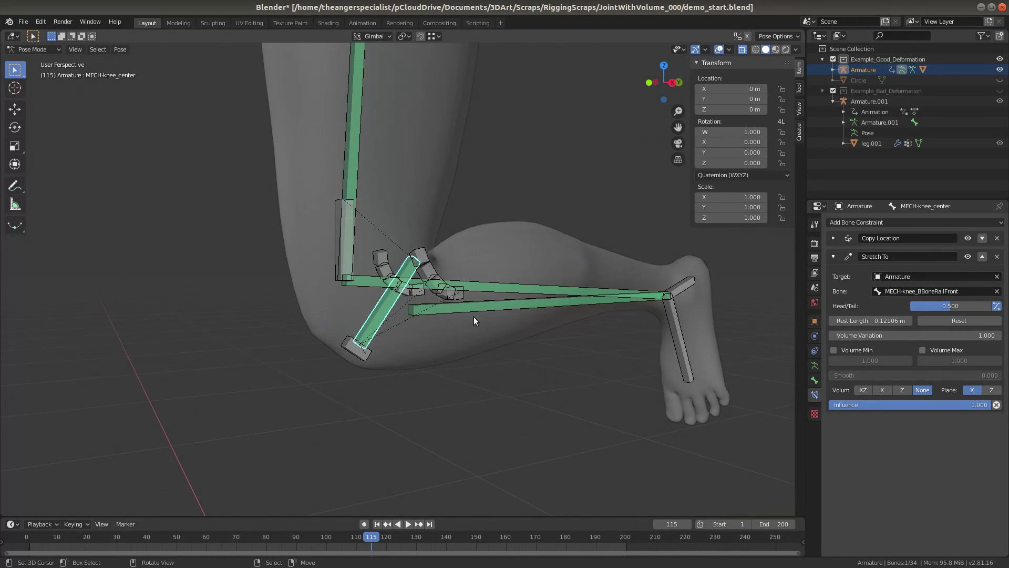
middle_drag(474, 316, 456, 318)
right_click(327, 344)
scroll(328, 344, up, 1)
middle_drag(327, 344, 316, 347)
key(g)
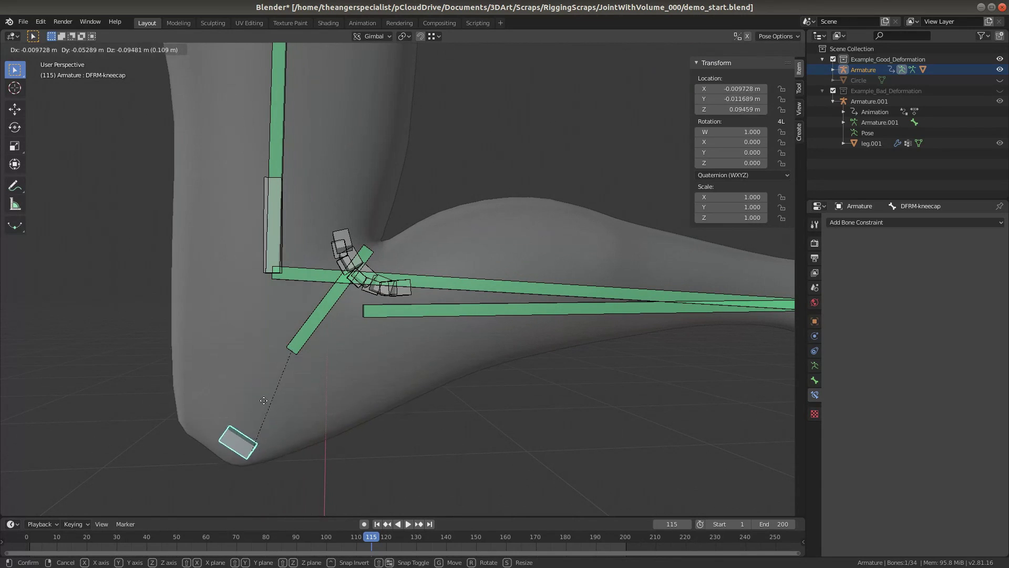
right_click(356, 238)
Deselect all bones, reselect DFRM-kneecap and try moving it inward toward the shin.
key(alt+a)
middle_drag(368, 259, 306, 332)
shift+click(322, 259)
click(274, 351)
key(g)
key(Escape)
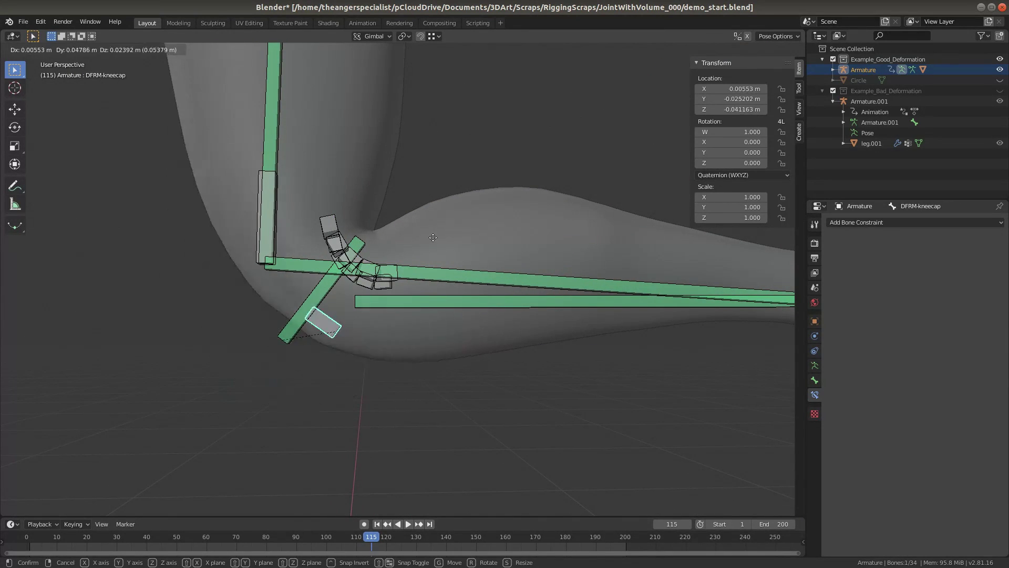
Select the DFRM-knee_back bones behind the knee and display their Bendy Bones settings, including the segment count.
middle_drag(368, 302, 356, 284)
shift+click(356, 284)
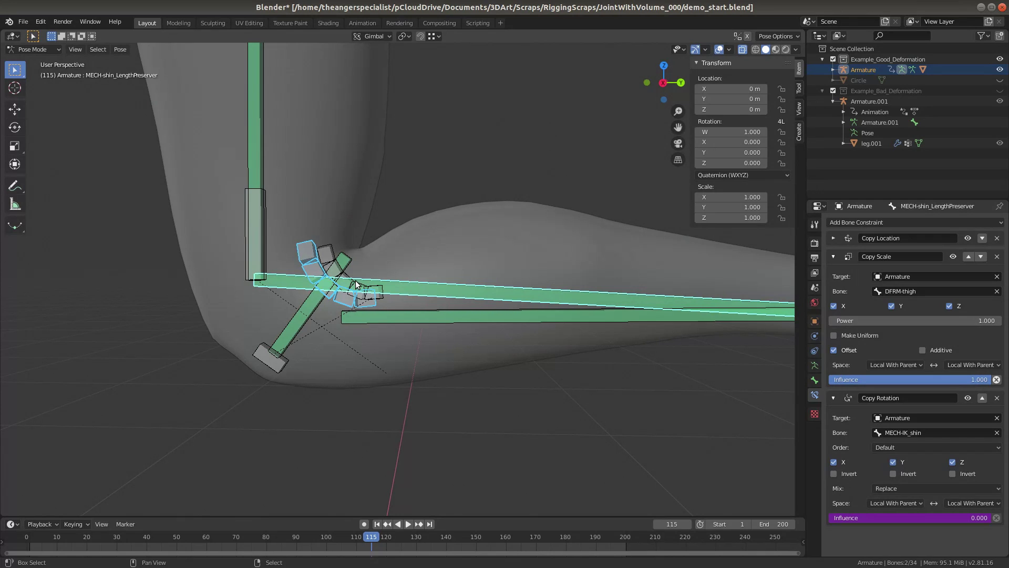
shift+click(321, 257)
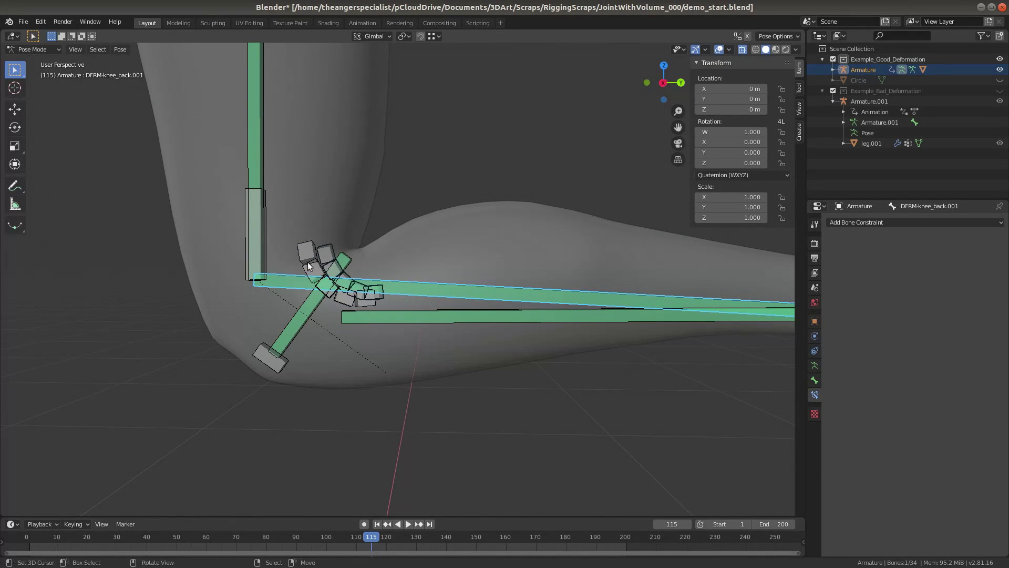
click(309, 267)
click(814, 379)
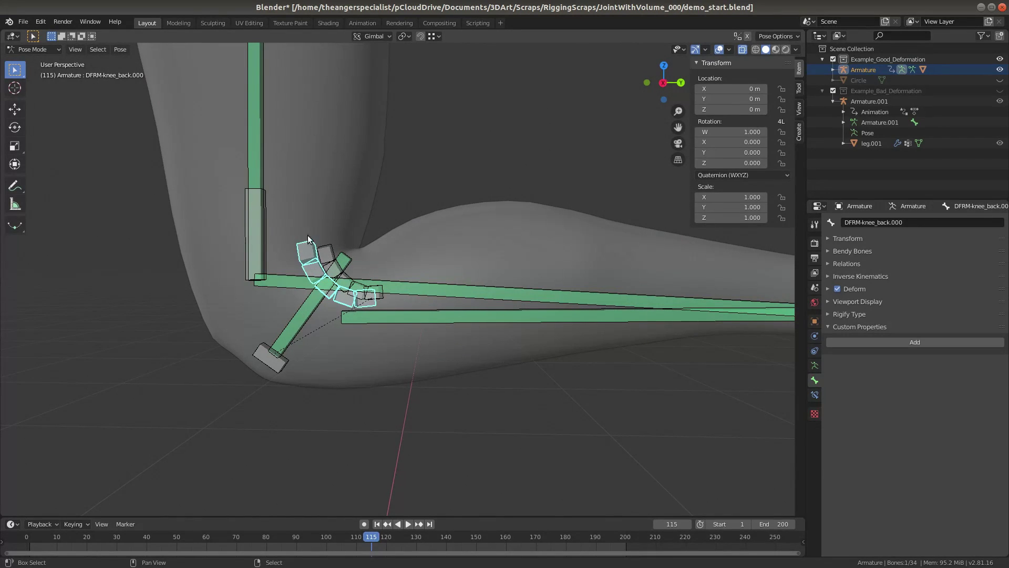
click(853, 251)
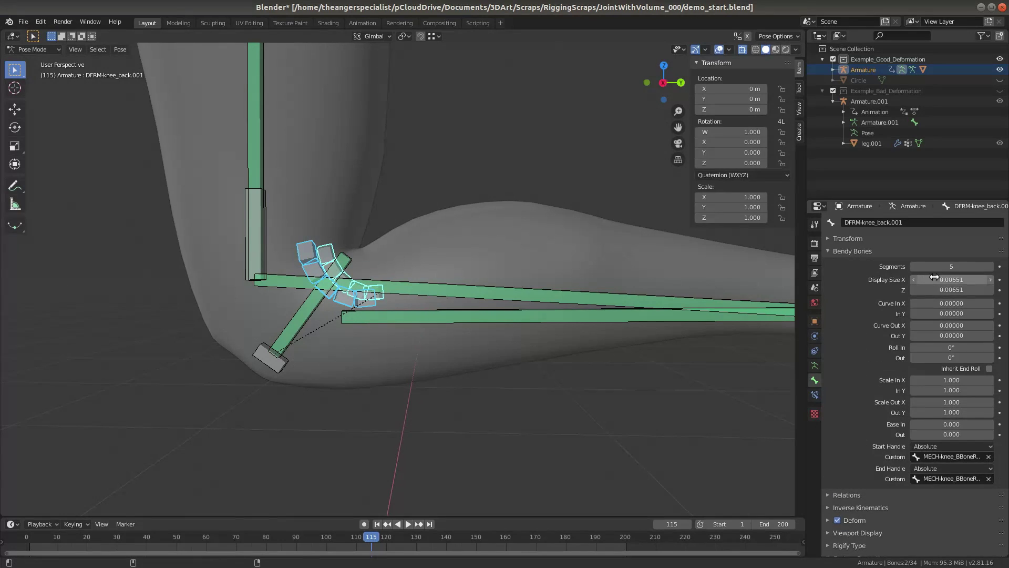
mouse_move(938, 266)
mouse_down()
mouse_move(913, 267)
mouse_move(951, 267)
mouse_up()
Inspect the Bendy Bones segments of DFRM-kneecap and try moving the bone.
click(271, 358)
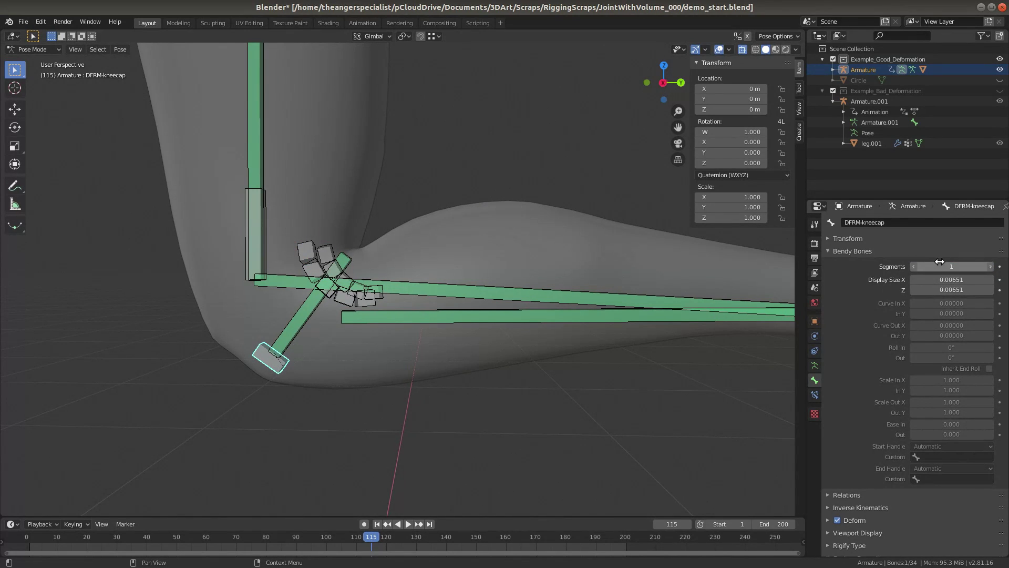
drag(976, 265, 935, 267)
scroll(538, 349, down, 1)
key(g)
right_click(440, 339)
middle_drag(462, 346, 421, 307)
key(g)
right_click(493, 317)
scroll(494, 317, up, 1)
scroll(431, 310, down, 3)
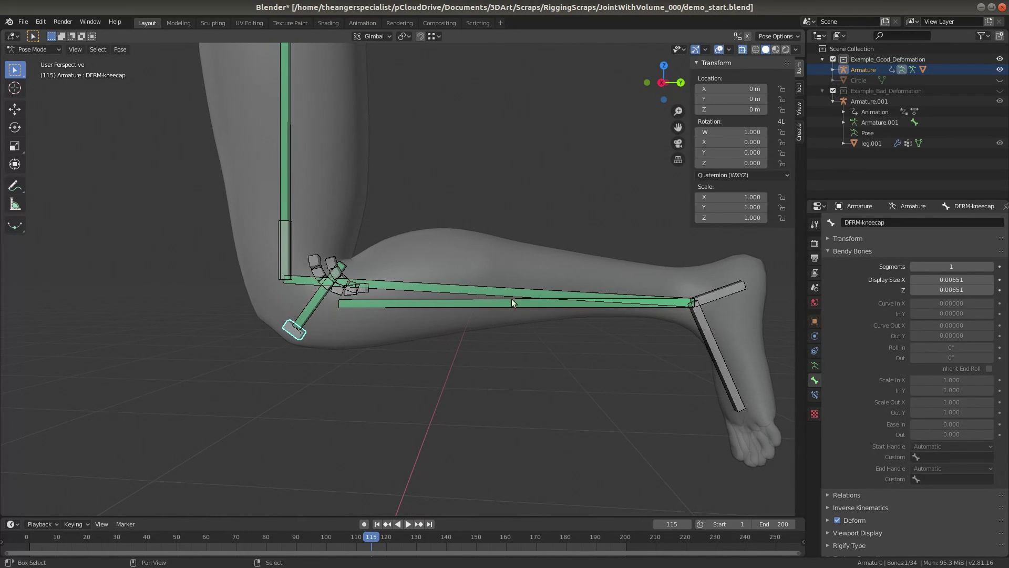
Display the armature's skeleton layer settings and select the DFRM-shin bone.
click(814, 364)
click(393, 305)
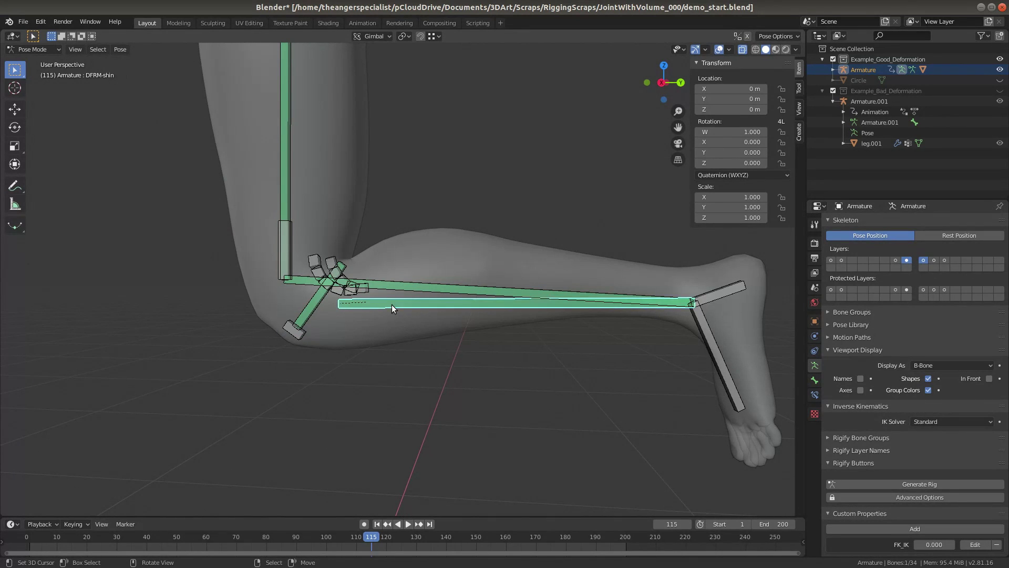
scroll(394, 307, down, 2)
scroll(455, 310, up, 2)
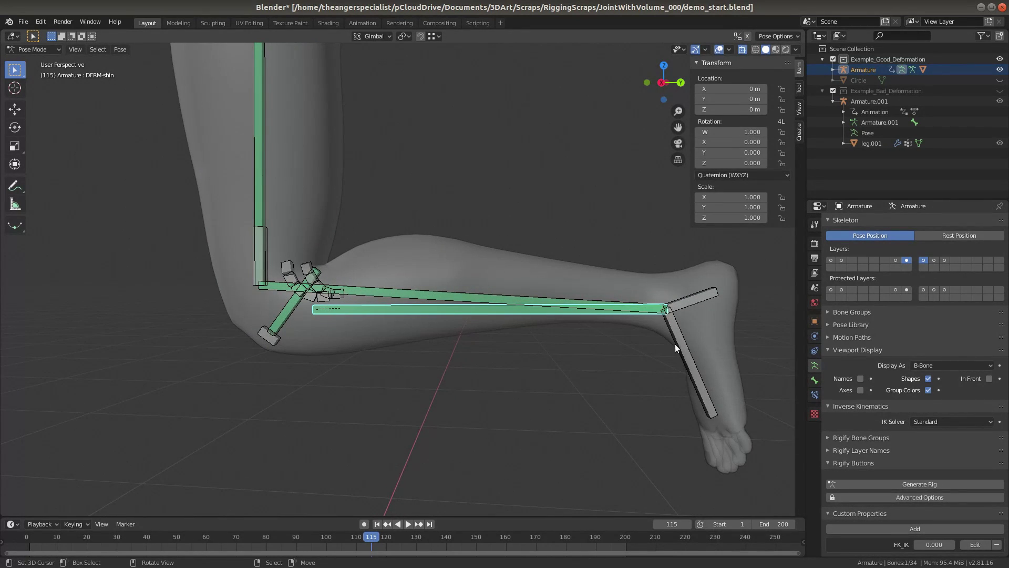
click(392, 313)
shift+middle_drag(455, 342, 487, 336)
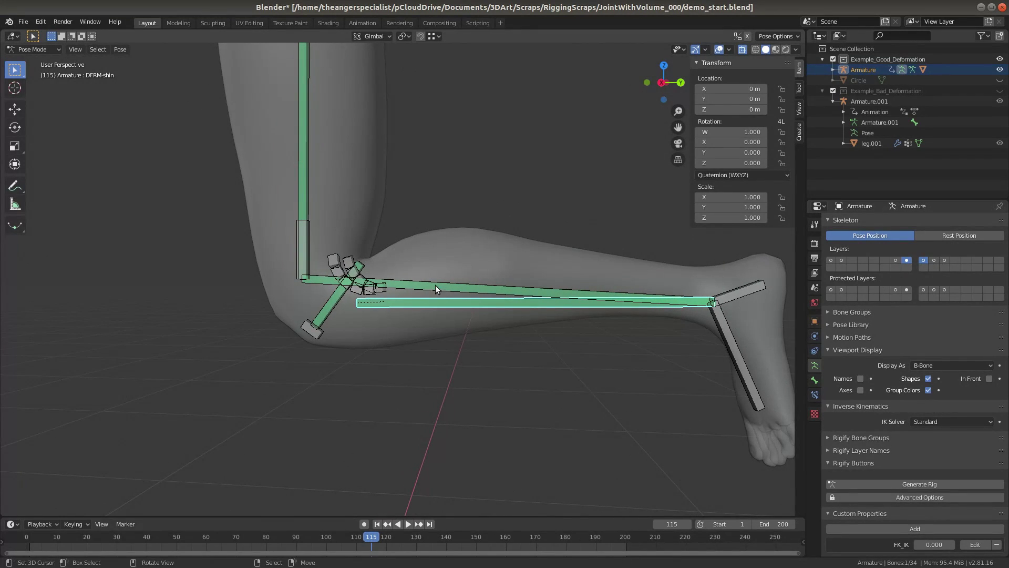
click(465, 304)
Show only the tenth and eleventh bone layers and select the MECH-knee_hingeBot_pivotCenter bone.
shift+click(934, 260)
shift+click(945, 260)
scroll(326, 326, up, 2)
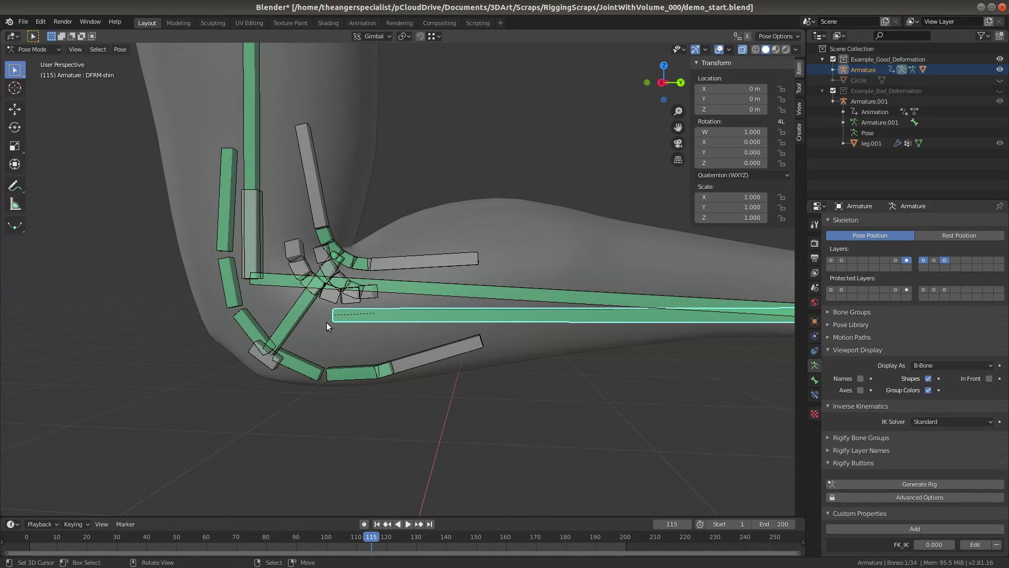
click(303, 322)
shift+click(933, 260)
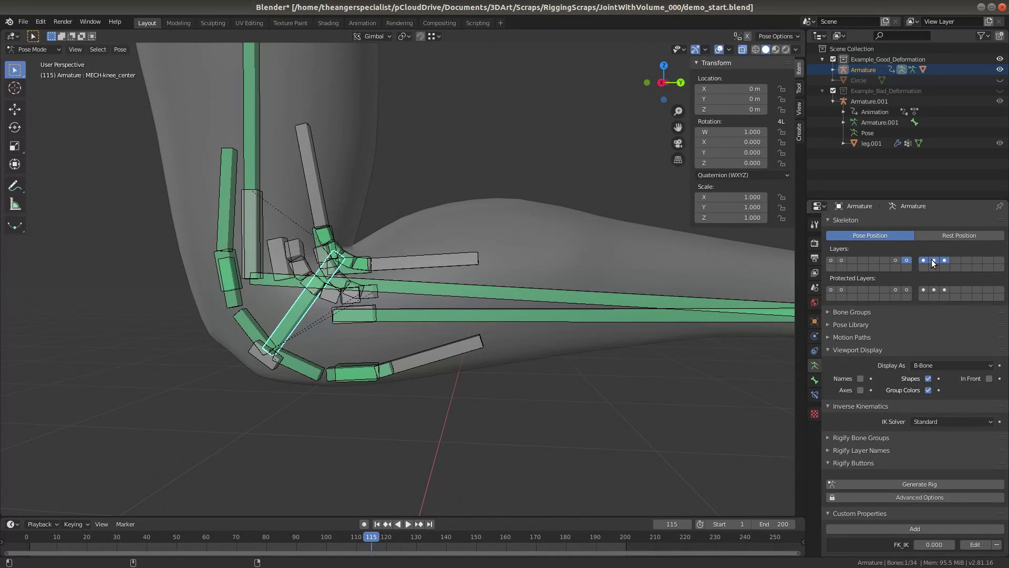
shift+click(928, 260)
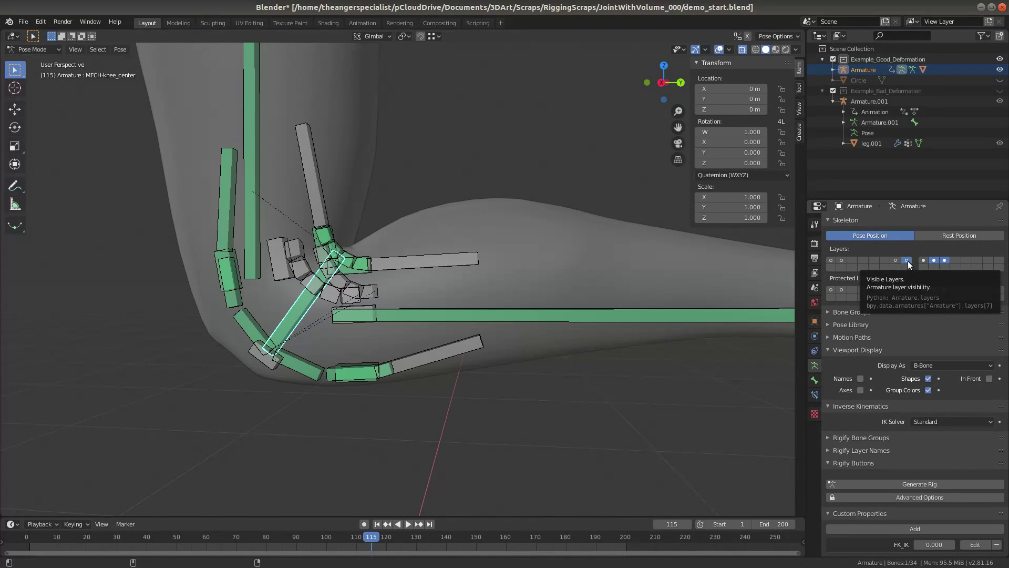
shift+click(906, 260)
shift+middle_drag(422, 303, 452, 306)
click(376, 317)
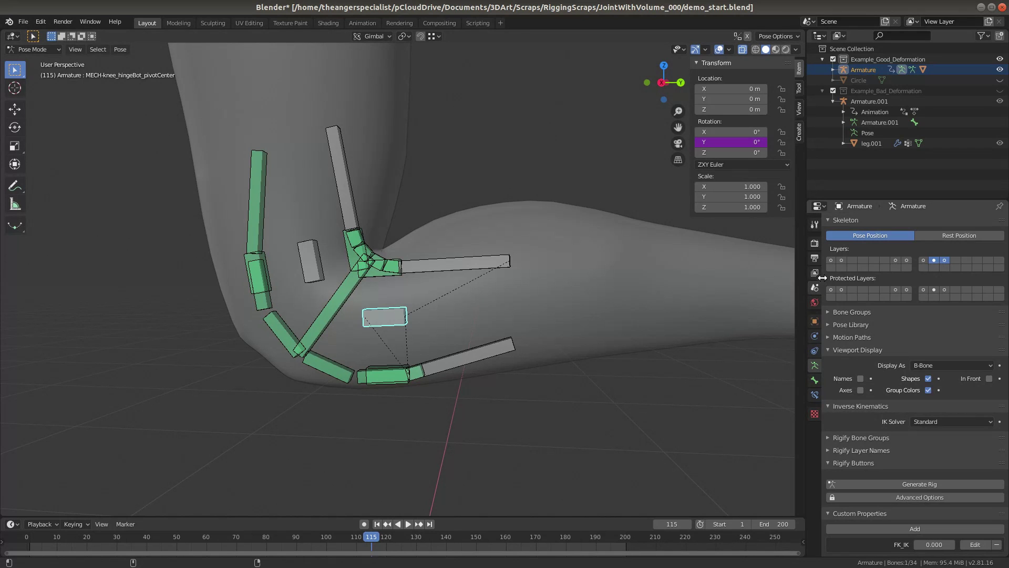
Display the first bone layer as well and swing MECH_kneeFK through its bend, leaving its X rotation at about -35°.
shift+click(831, 260)
click(339, 294)
key(r)
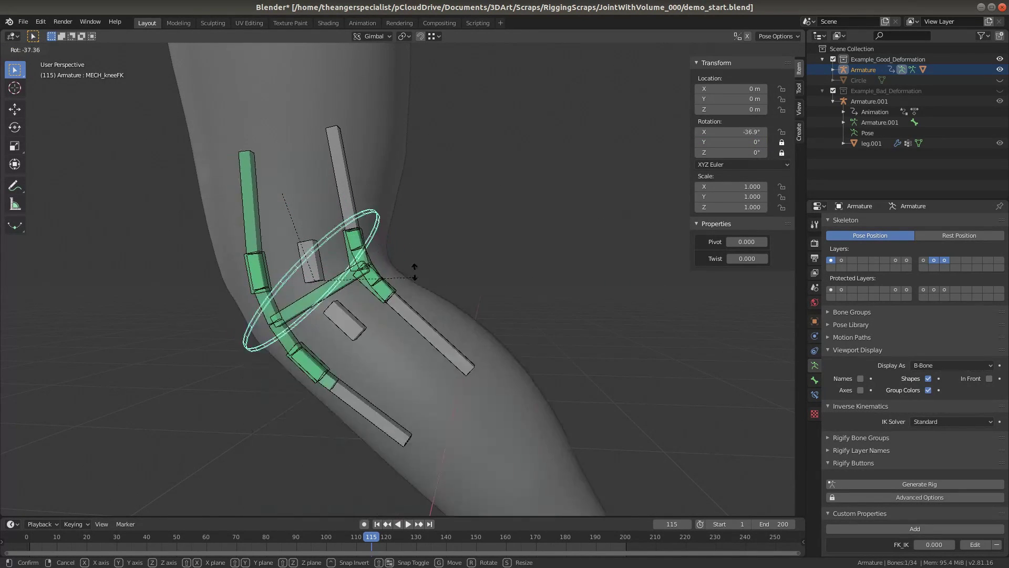
click(333, 228)
scroll(382, 261, down, 3)
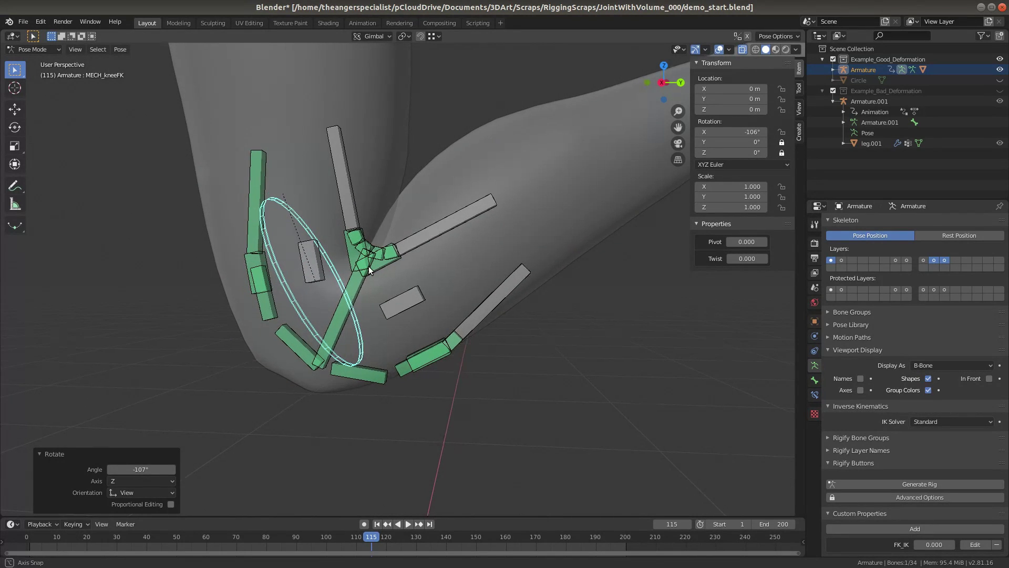
key(r)
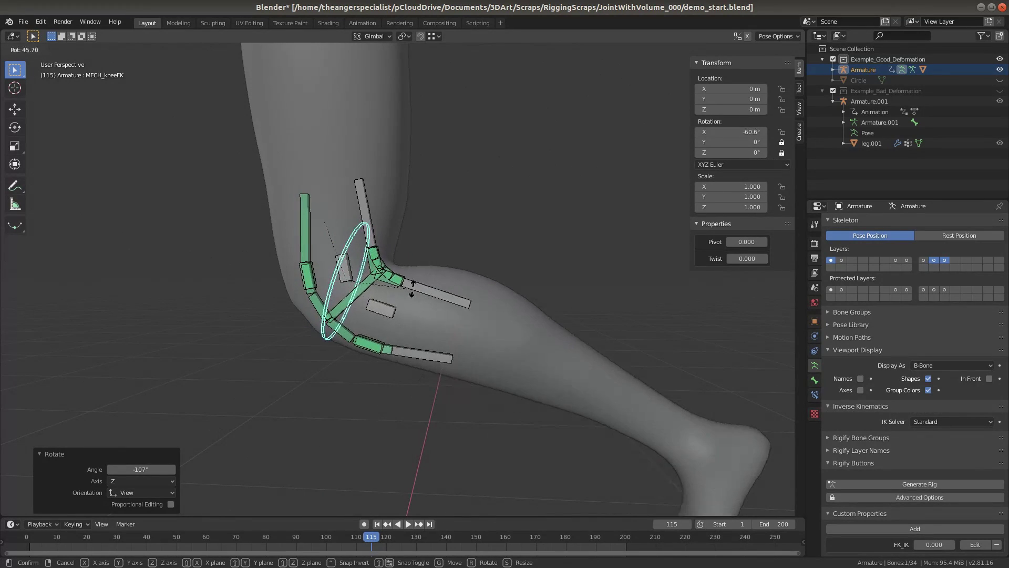
click(406, 320)
Try rotating the MECH-knee_hingeBot_pivotCenter bone and the MECH-knee_hingeTop_pivotCenter bone in turn.
right_click(405, 307)
scroll(405, 307, up, 2)
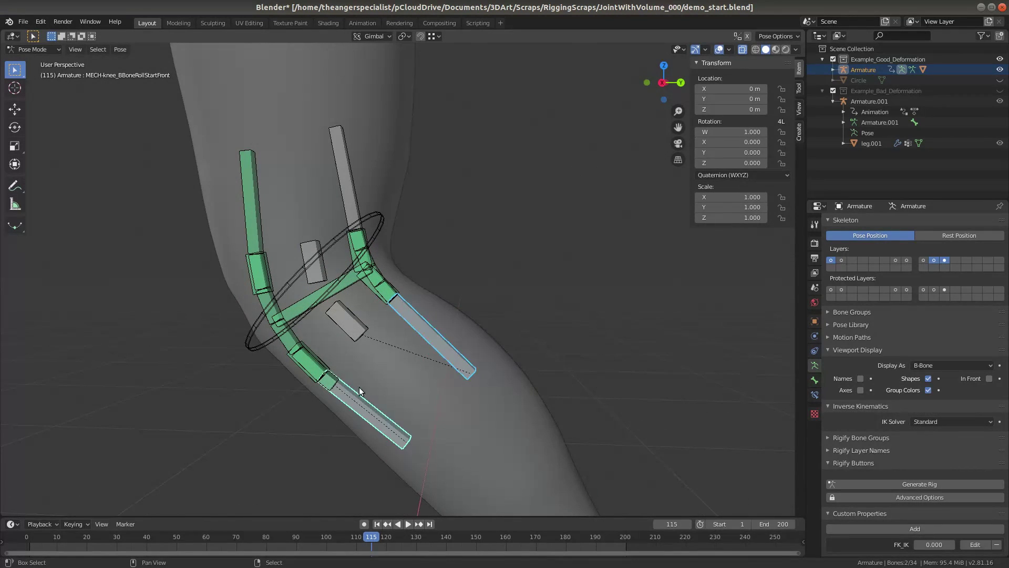
click(343, 334)
key(r)
right_click(333, 324)
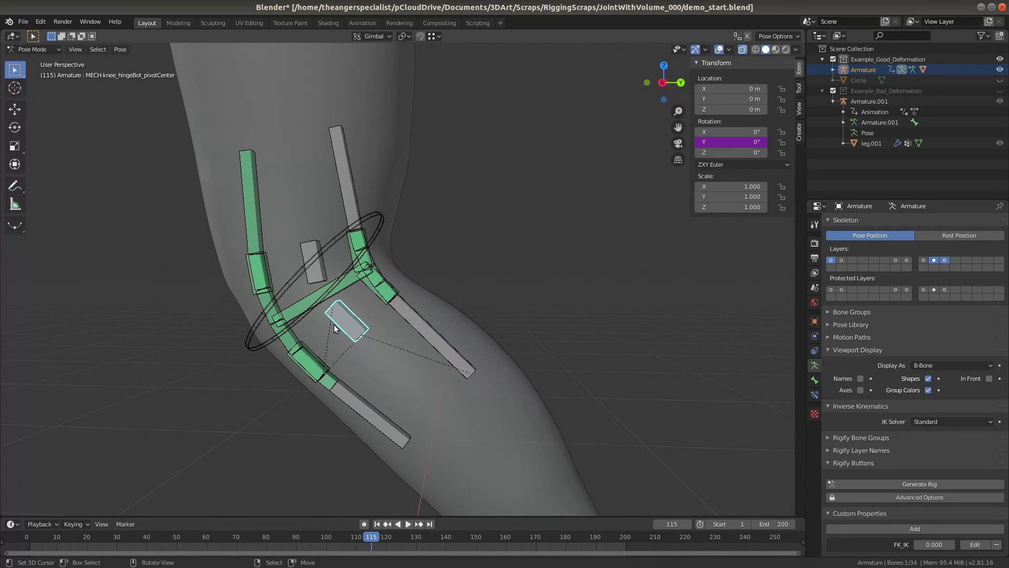
click(314, 251)
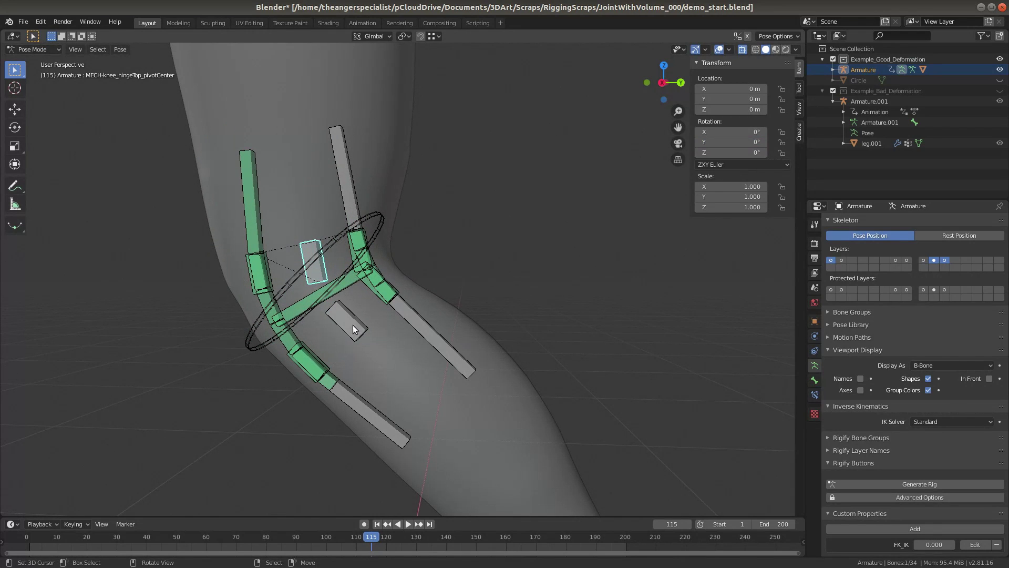
key(r)
right_click(439, 310)
Select the StartBack, EndBack and EndFront rail bones around the knee in turn to point out each one.
click(425, 318)
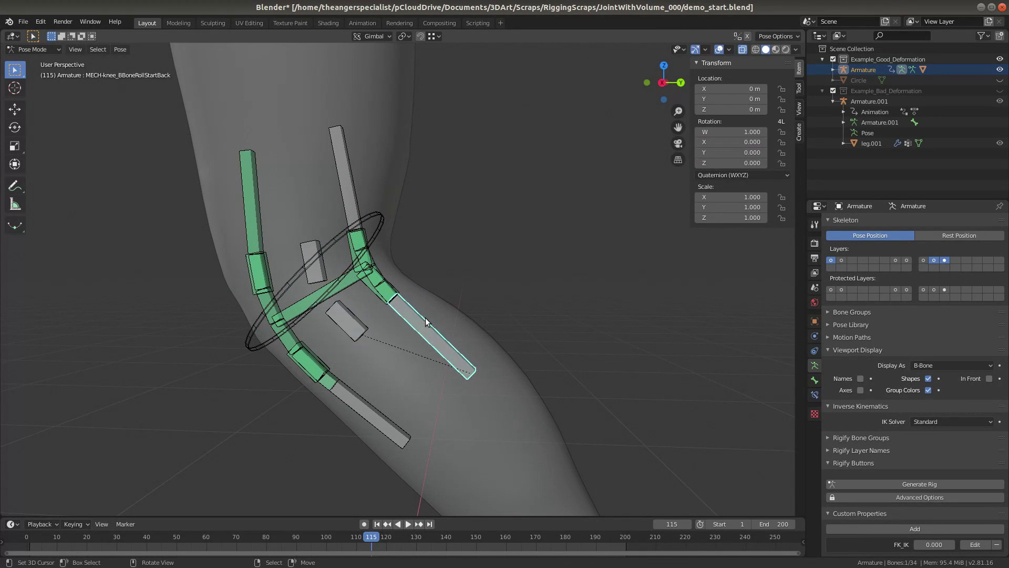
scroll(425, 317, up, 2)
scroll(401, 345, down, 2)
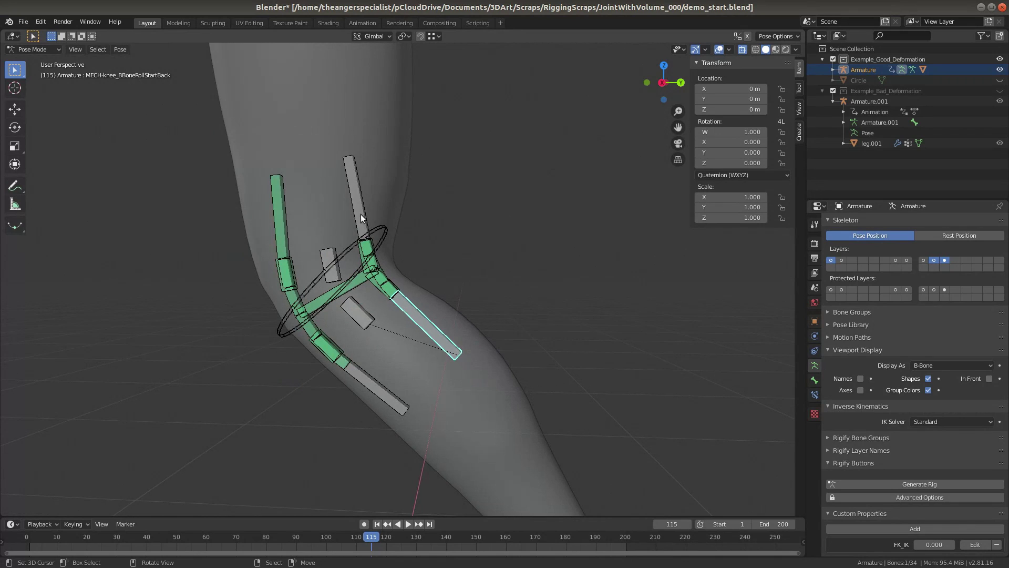
right_click(361, 213)
scroll(330, 214, up, 2)
key(alt+a)
scroll(216, 196, down, 2)
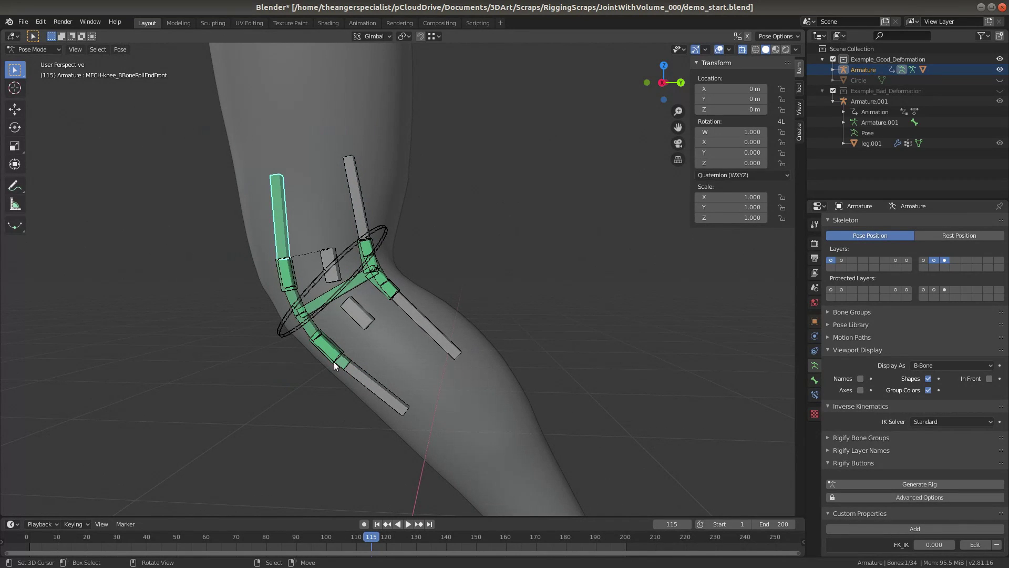
scroll(356, 359, up, 2)
Try rotating and moving the rail-end bones behind the knee, focusing on the StartBack bone at the calf.
click(425, 317)
key(r)
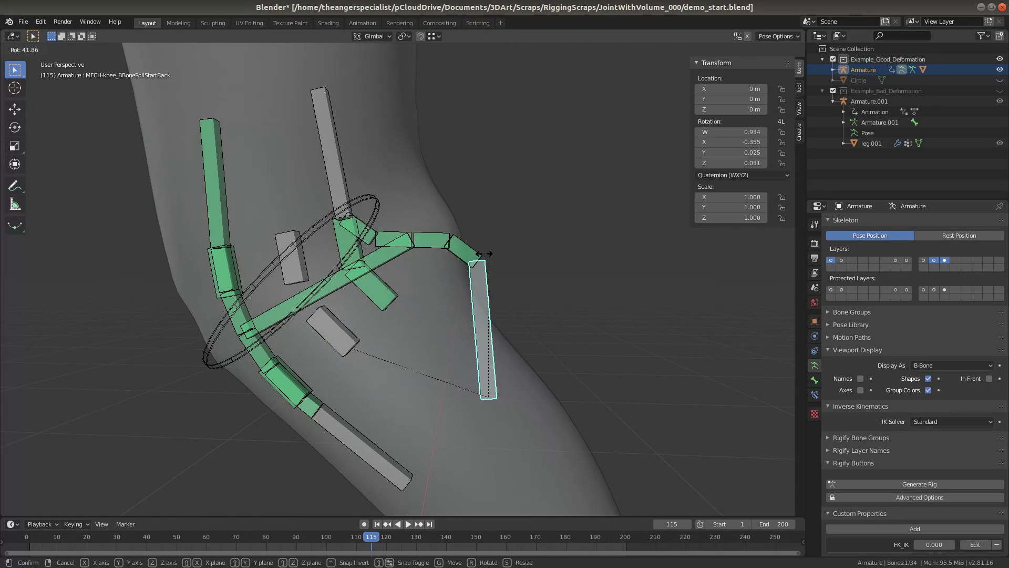
key(Escape)
key(g)
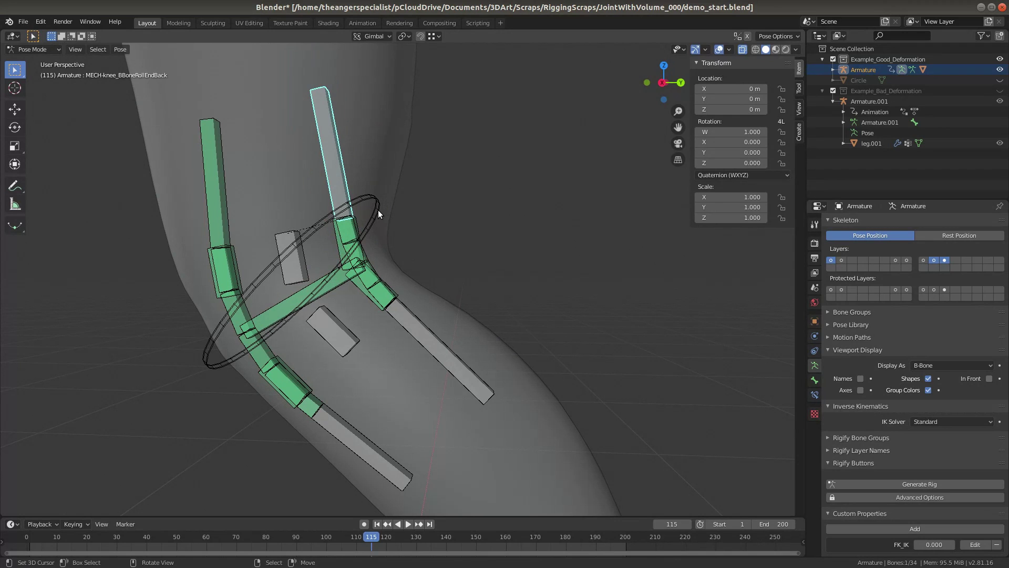
key(Escape)
click(393, 322)
key(r)
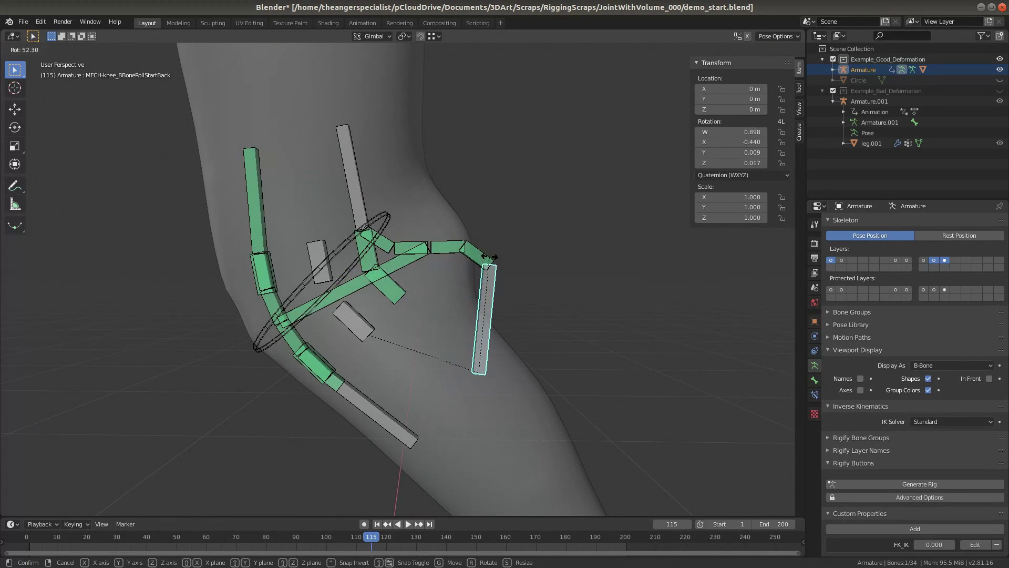
key(Escape)
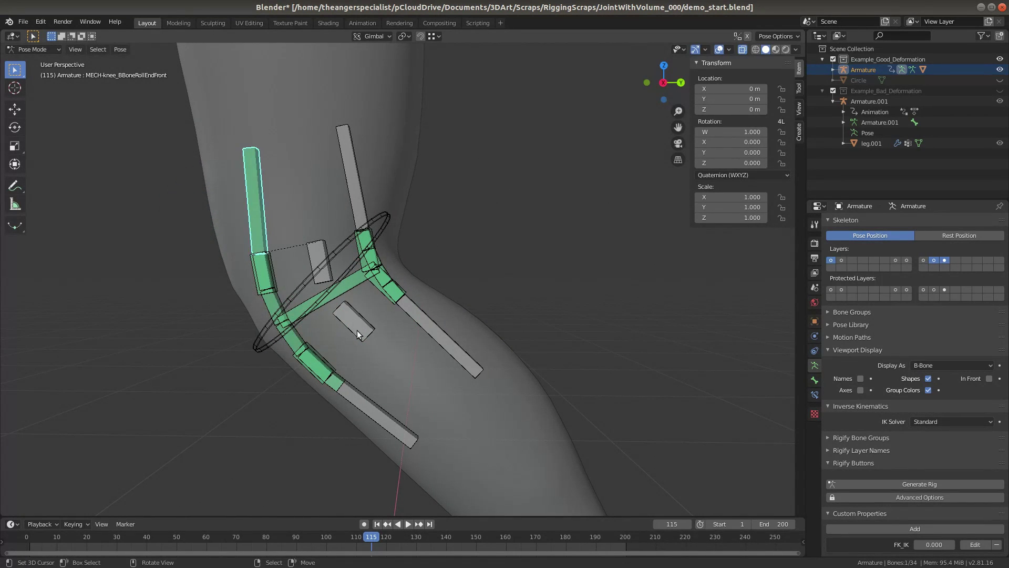
Try moving the small SCKT socket bone at the lower front end of the knee rail.
click(348, 396)
click(348, 396)
key(g)
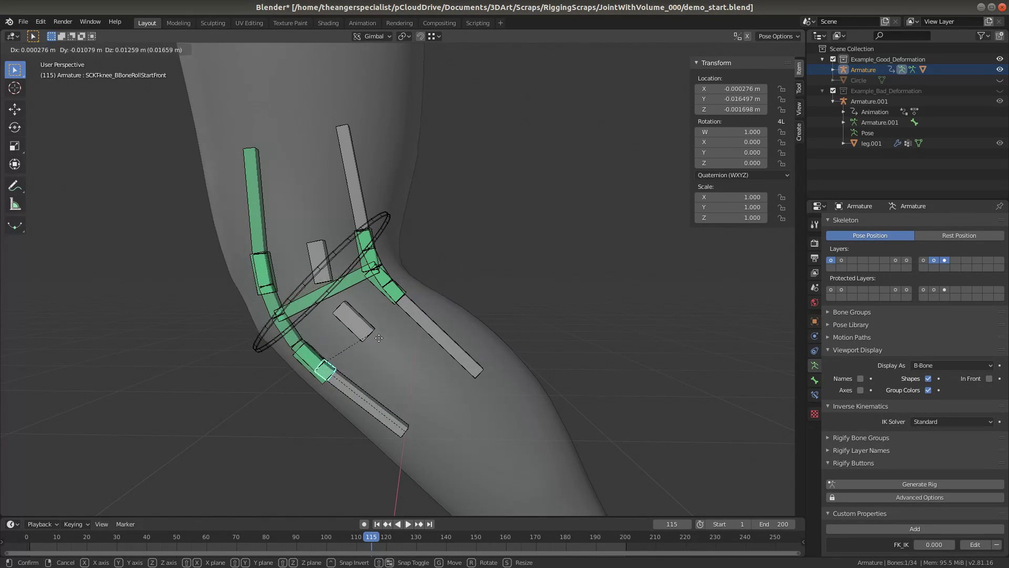
key(Escape)
Display the bone constraints of MECH-knee_center and examine the Follow B-Bone option of its Copy Location constraint.
click(814, 394)
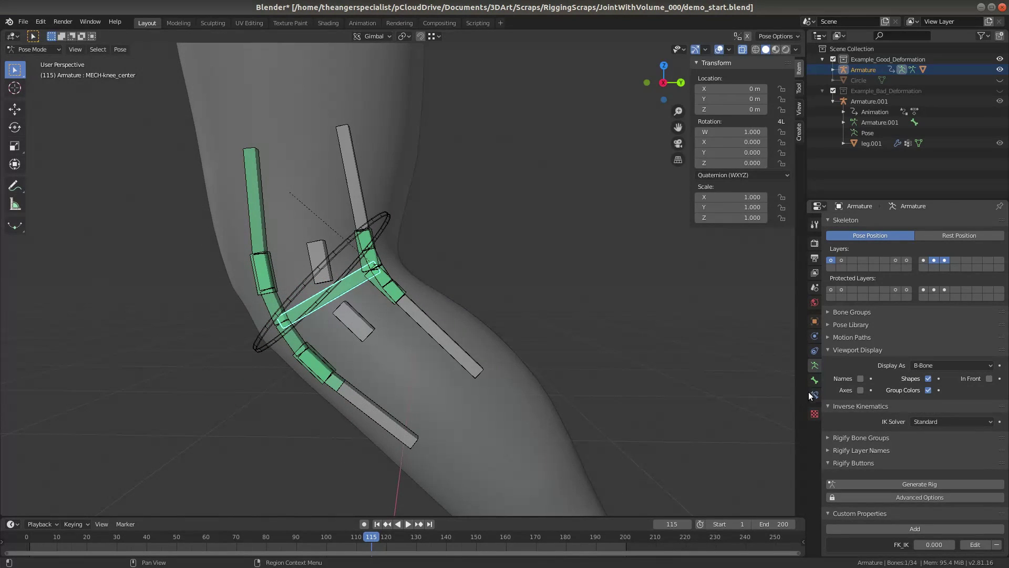
click(837, 236)
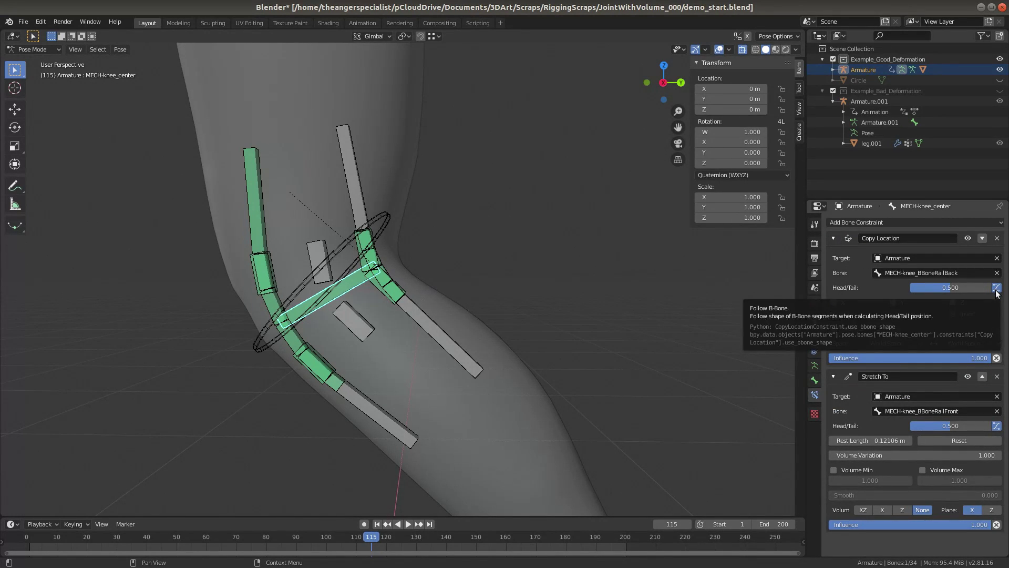
click(395, 282)
key(Escape)
click(347, 286)
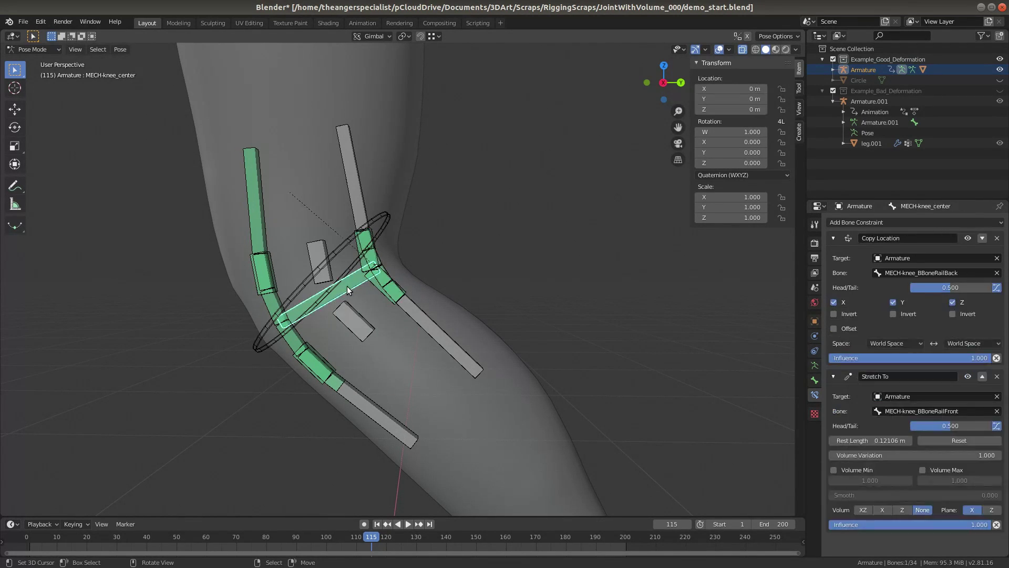
Try moving the StartBack rail bone away from the knee, down along the calf.
click(419, 303)
key(g)
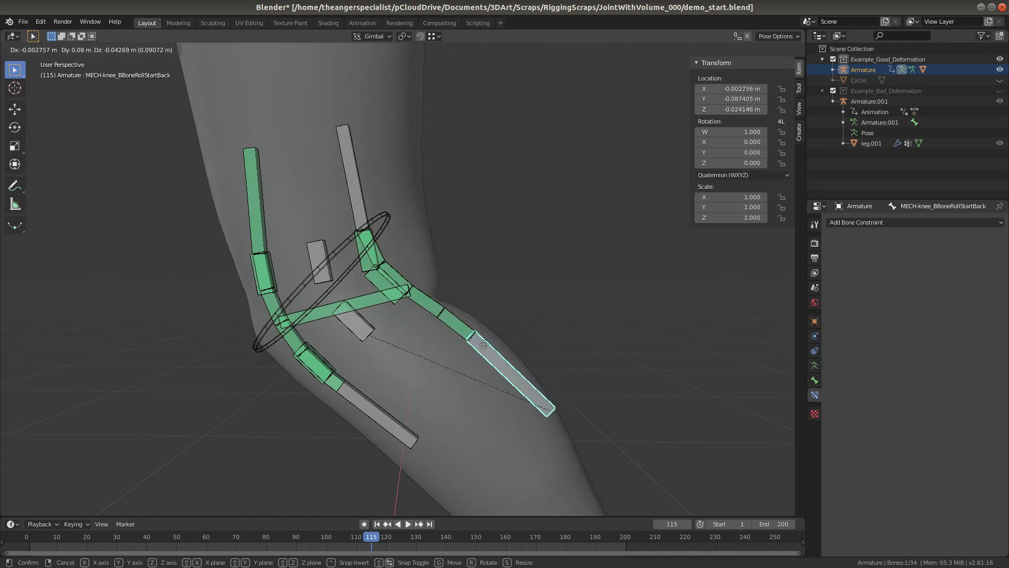
key(Escape)
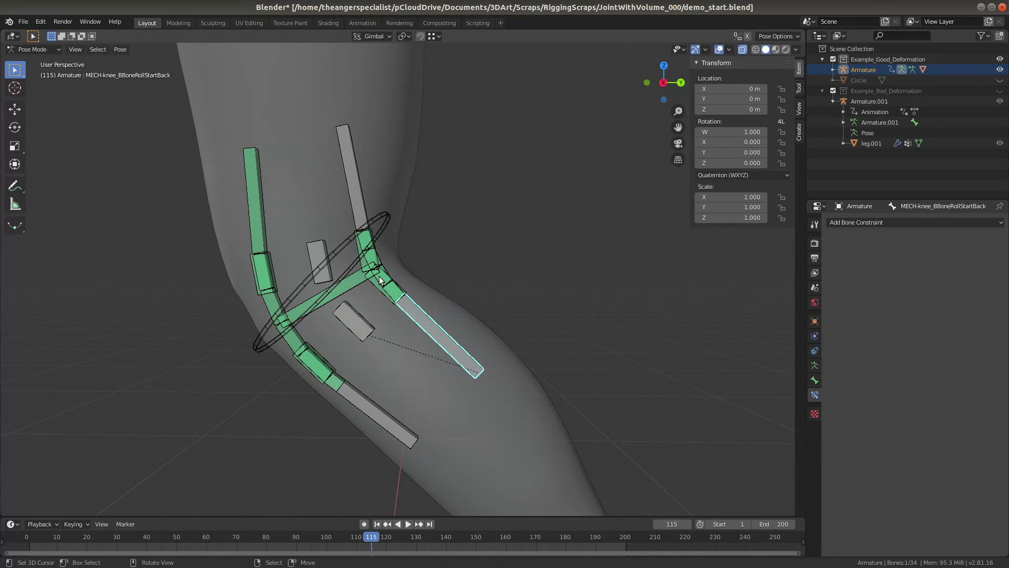
Recheck the constraints of MECH-knee_center, try moving the StartBack rail bone up toward the thigh, and reselect MECH-knee_center.
click(368, 281)
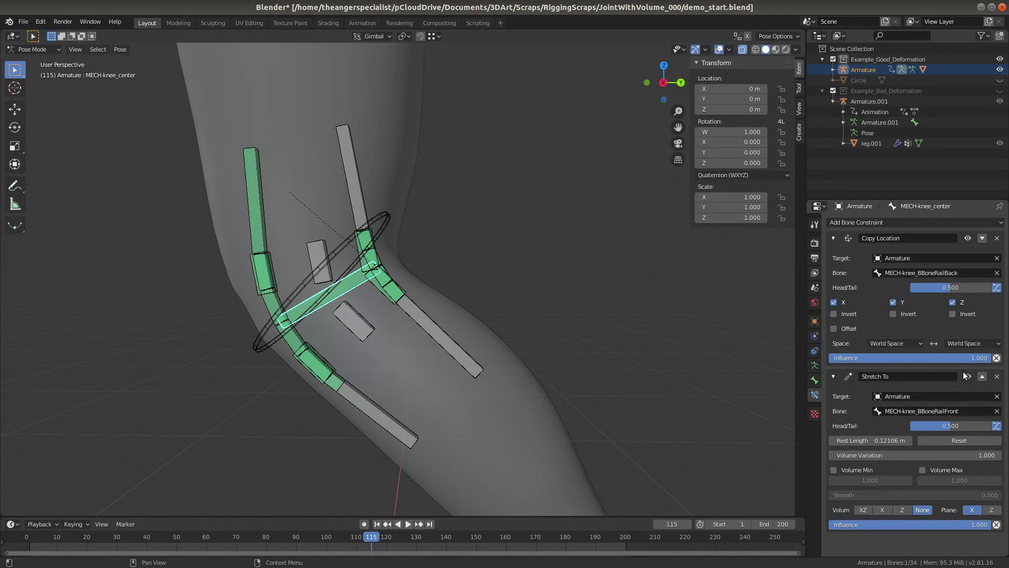
click(423, 321)
key(g)
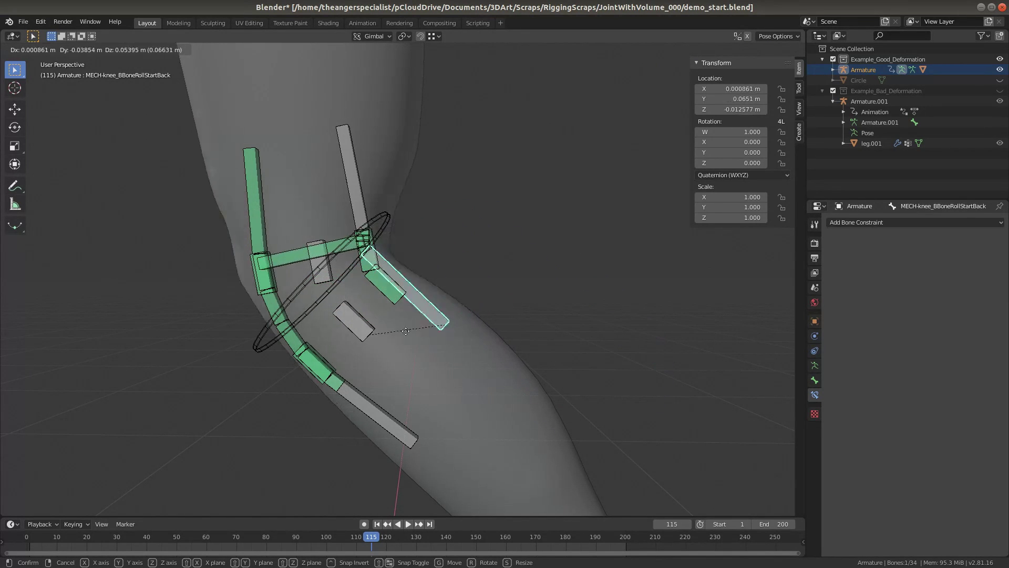
key(Escape)
click(345, 290)
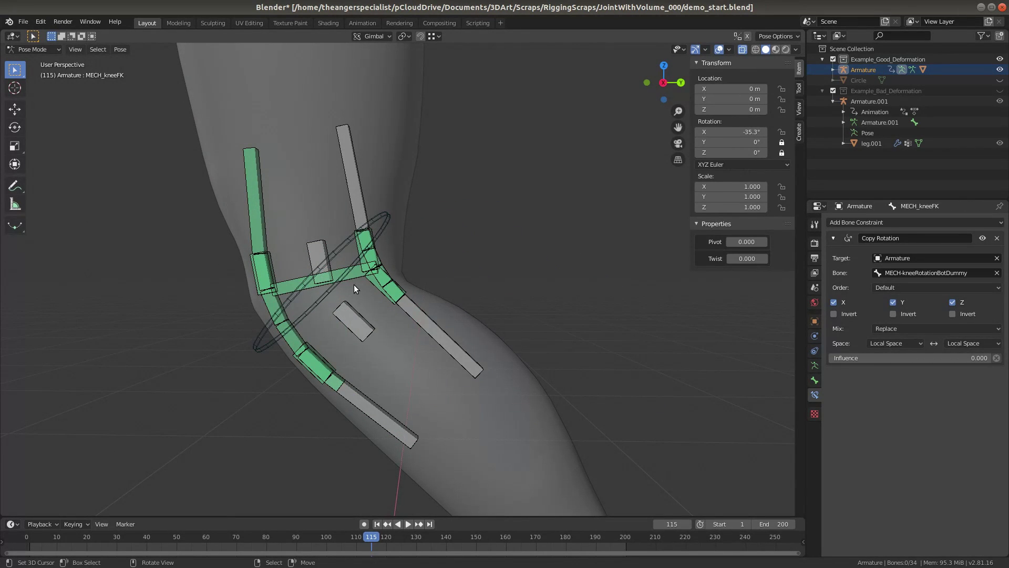
Examine the Stretch To constraint of MECH-knee_center and its Follow B-Bone option, and select its target bone MECH-knee_BBoneRailFront.
click(354, 285)
click(966, 375)
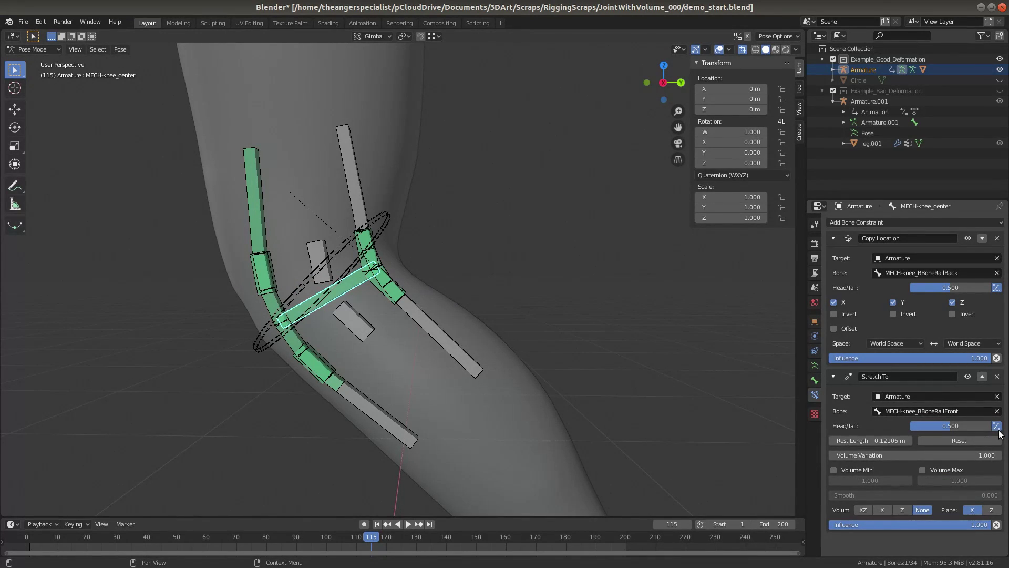
click(267, 301)
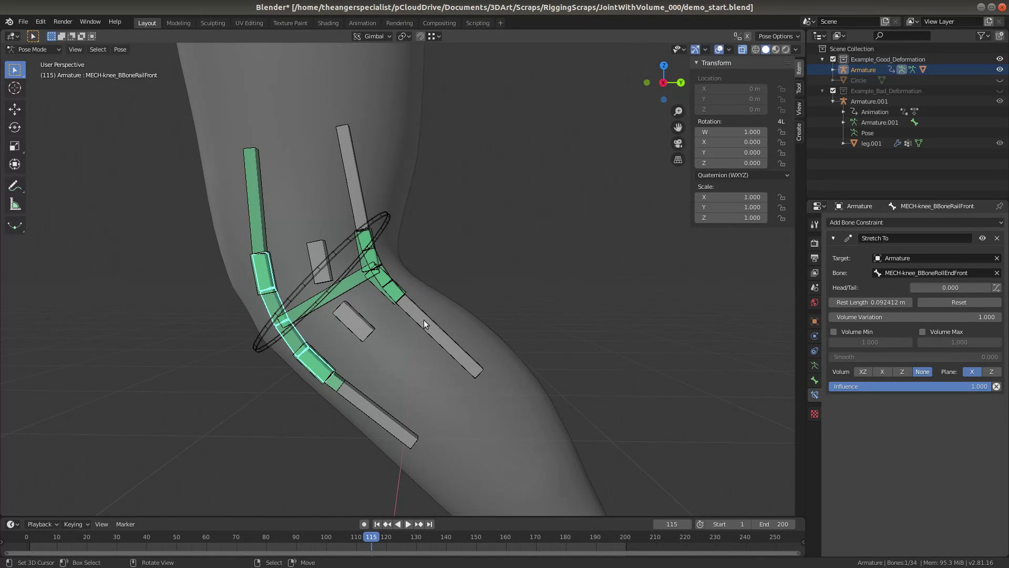
Try moving the MECH-knee_hingeBot_pivotCenter bone down along the calf.
click(362, 325)
key(g)
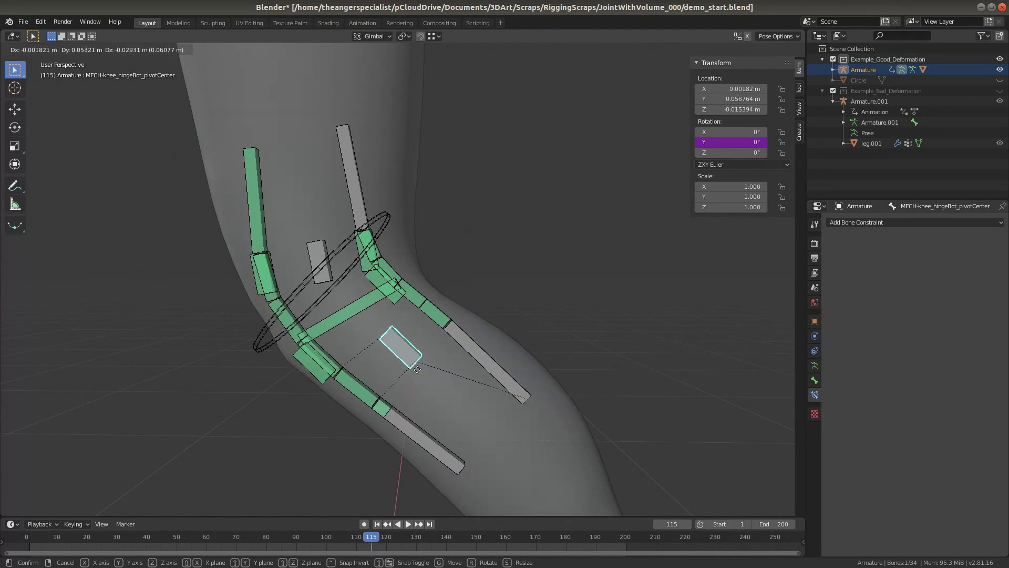
key(Escape)
Bend the knee by rotating the MECH_kneeFK control to about -92° in X.
scroll(412, 357, down, 3)
scroll(412, 357, up, 2)
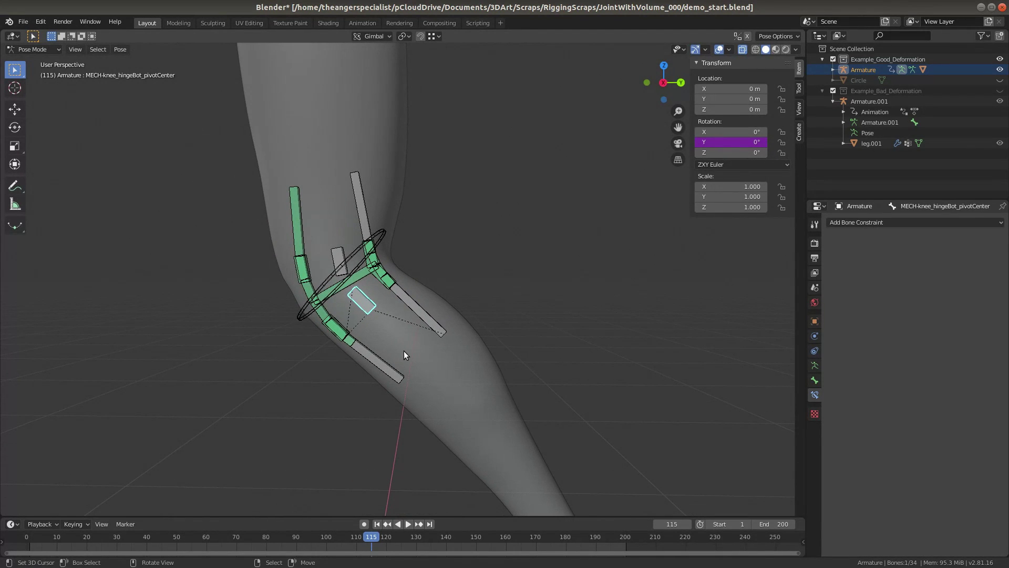
scroll(404, 351, down, 1)
right_click(380, 242)
scroll(400, 283, down, 2)
key(r)
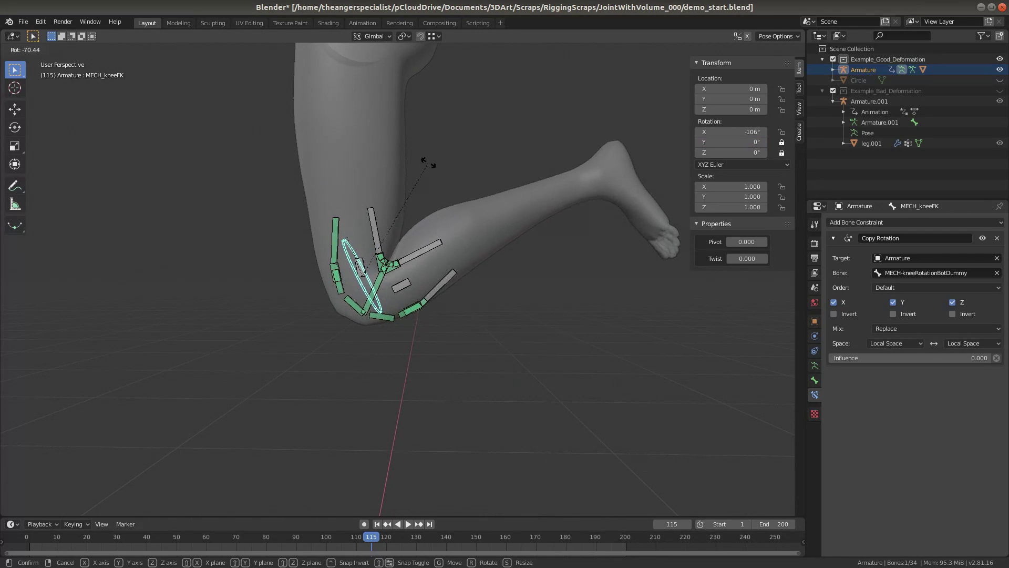
click(437, 199)
scroll(324, 234, up, 2)
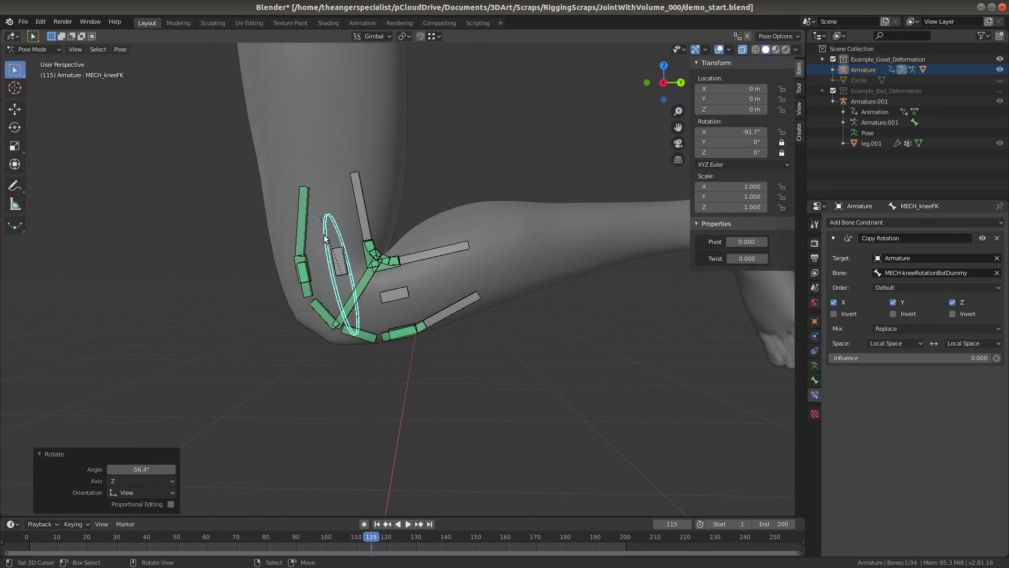
Disable the Transformation constraints of MECH-knee_BBoneRollEndFront and SCKT-knee_BBoneRollStartFront.
click(311, 232)
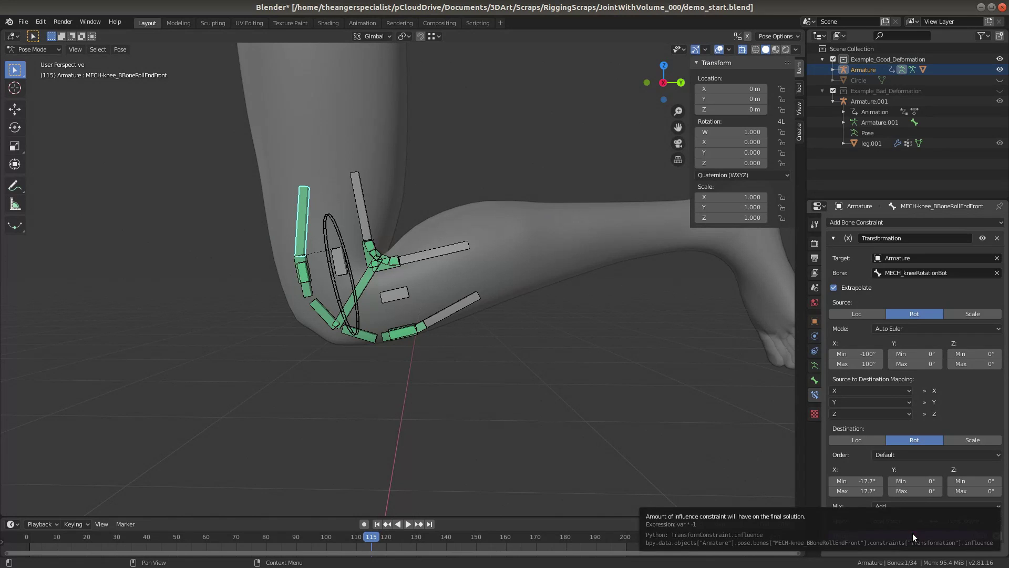
click(982, 238)
click(982, 238)
click(982, 237)
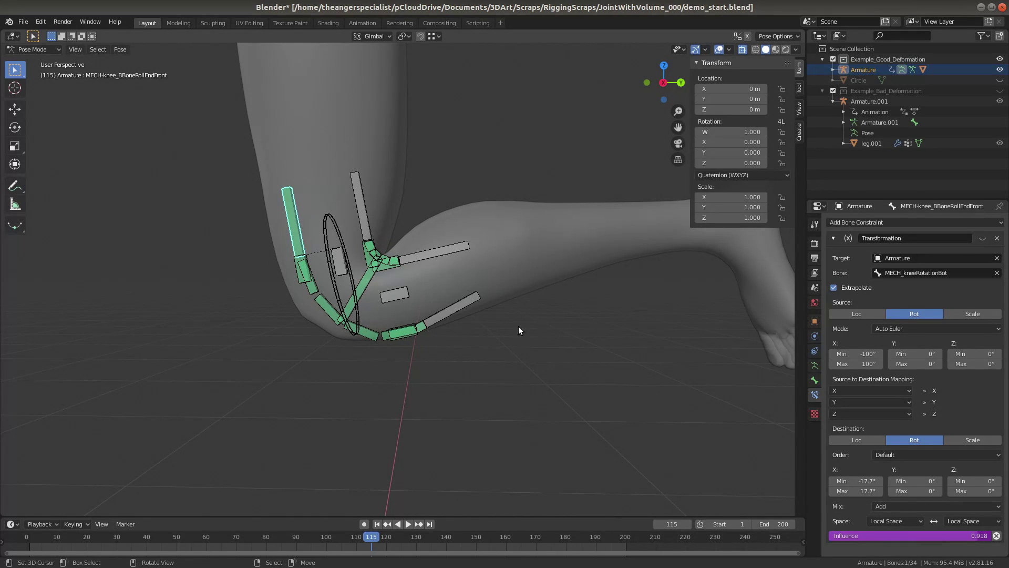
click(449, 314)
click(423, 326)
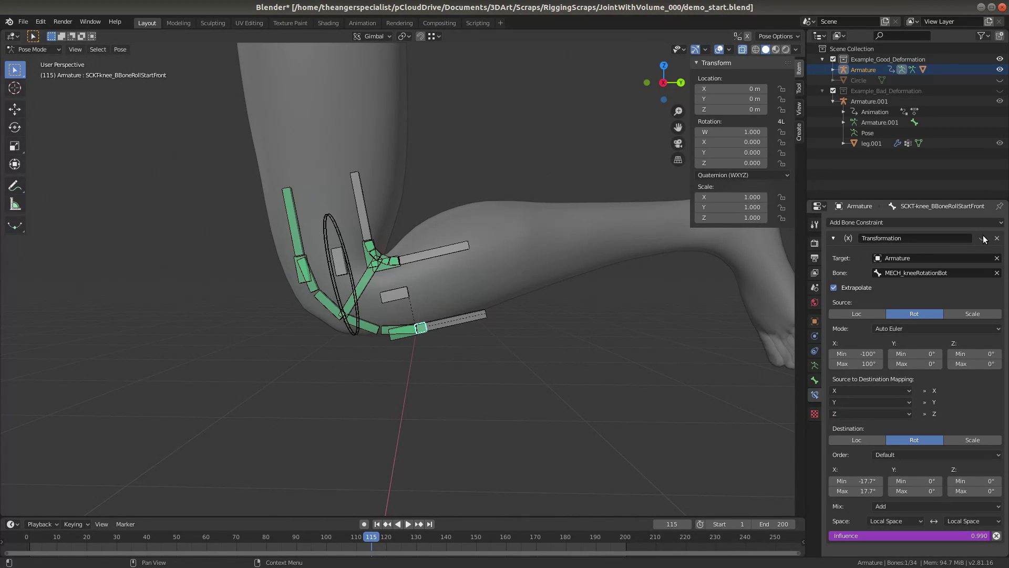
Bend the knee further by rotating the MECH_kneeFK control to about -123° in X.
click(336, 295)
key(r)
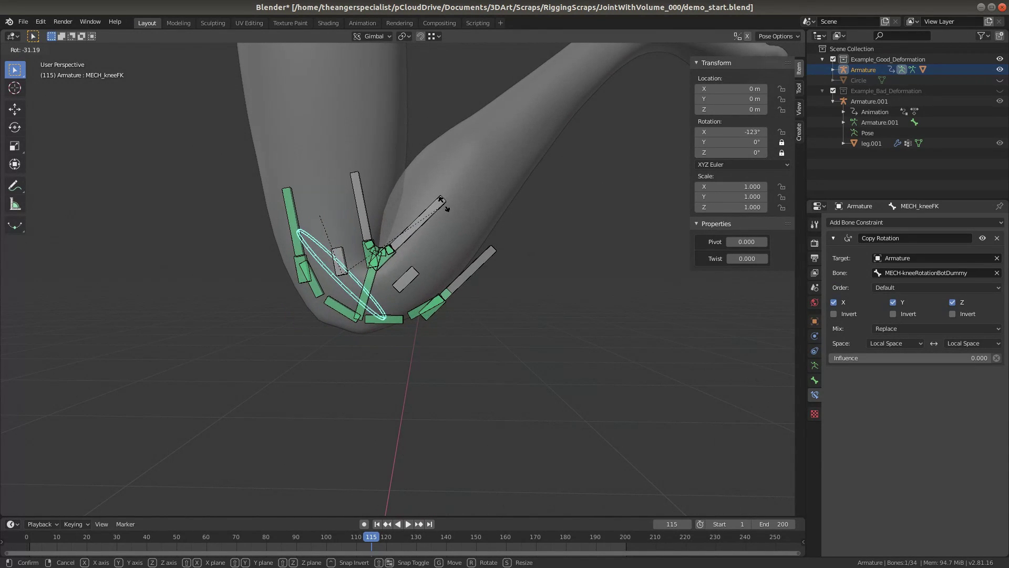
click(450, 284)
Re-enable the Transformation constraints of SCKT-knee_BBoneRollStartFront and MECH-knee_BBoneRollEndFront.
click(444, 303)
click(446, 300)
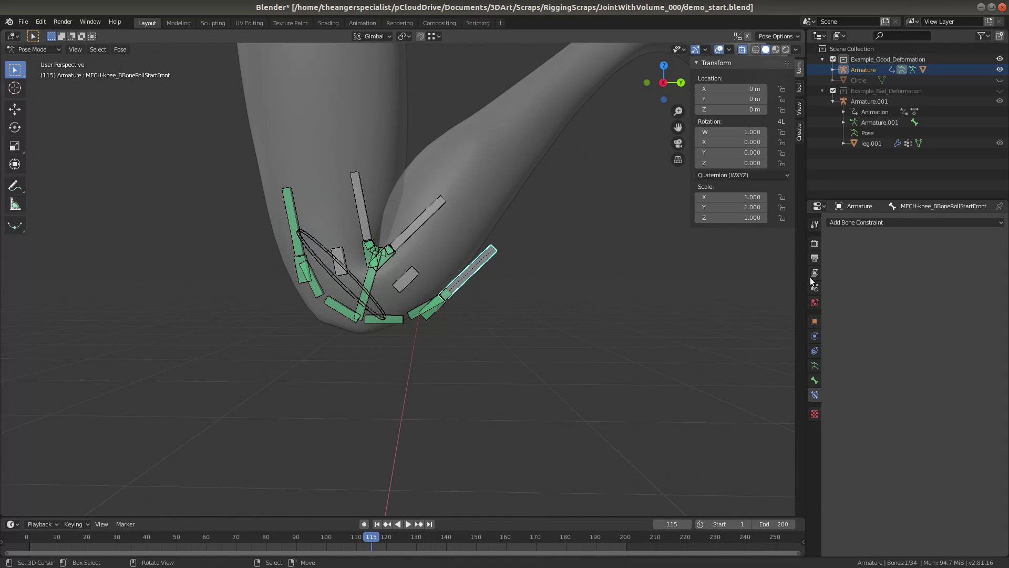
click(450, 297)
click(982, 238)
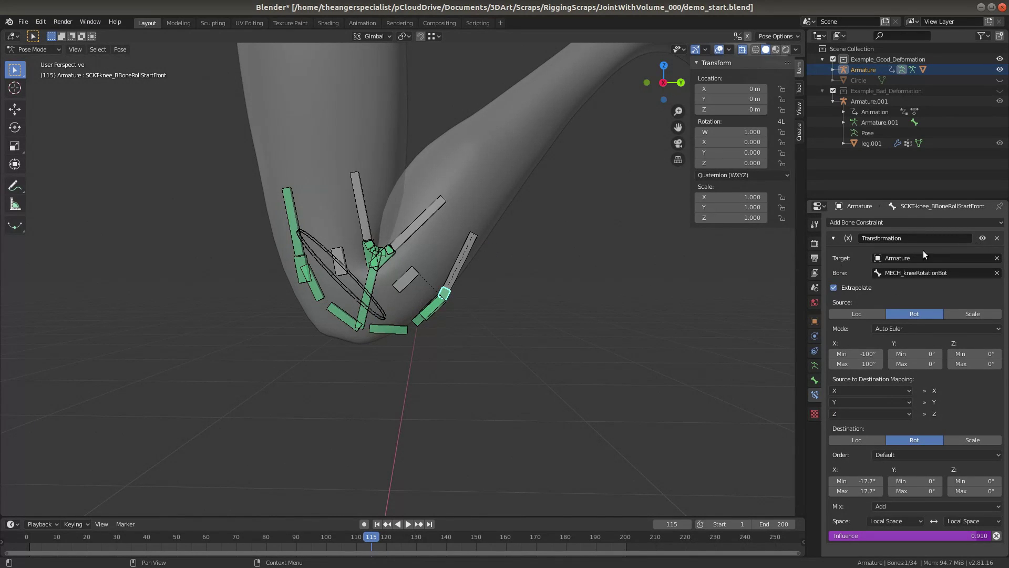
right_click(288, 228)
click(982, 238)
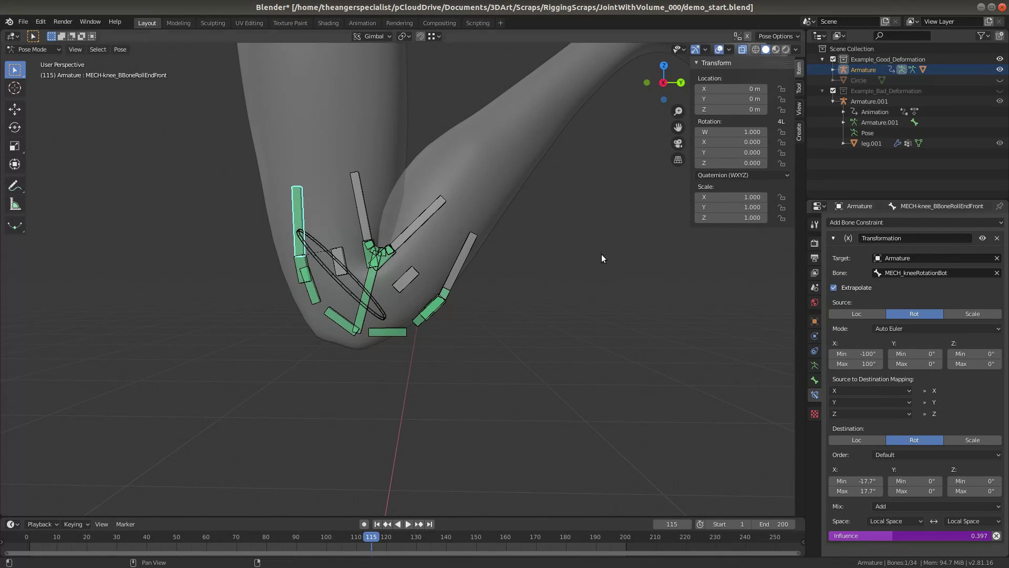
Try opening and closing the knee by rotating the MECH_kneeFK control.
click(380, 302)
key(r)
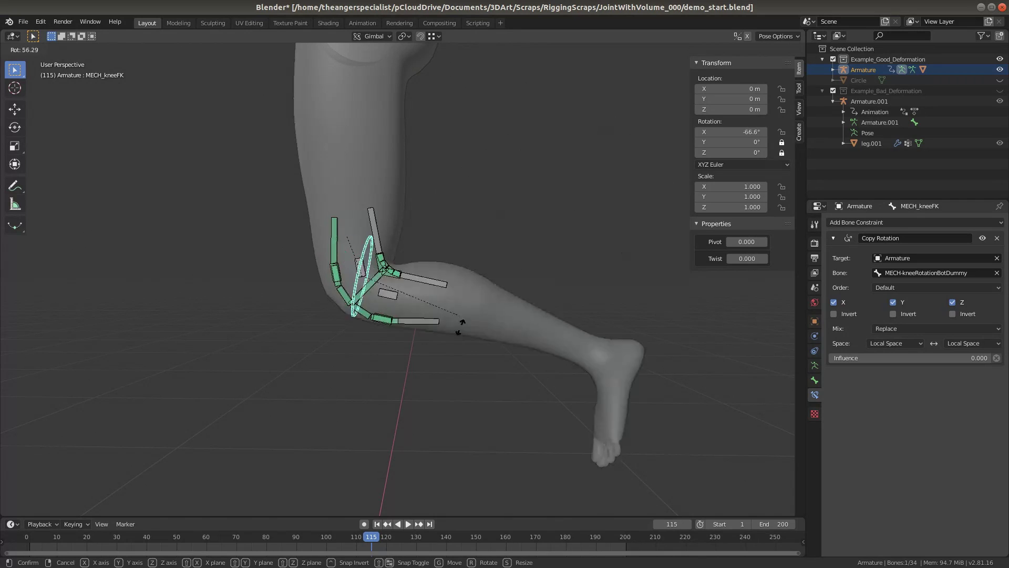
click(424, 418)
Show only the armature layers with the deform bones and the shin length mechanism, and select the DFRM-shin bone.
click(814, 366)
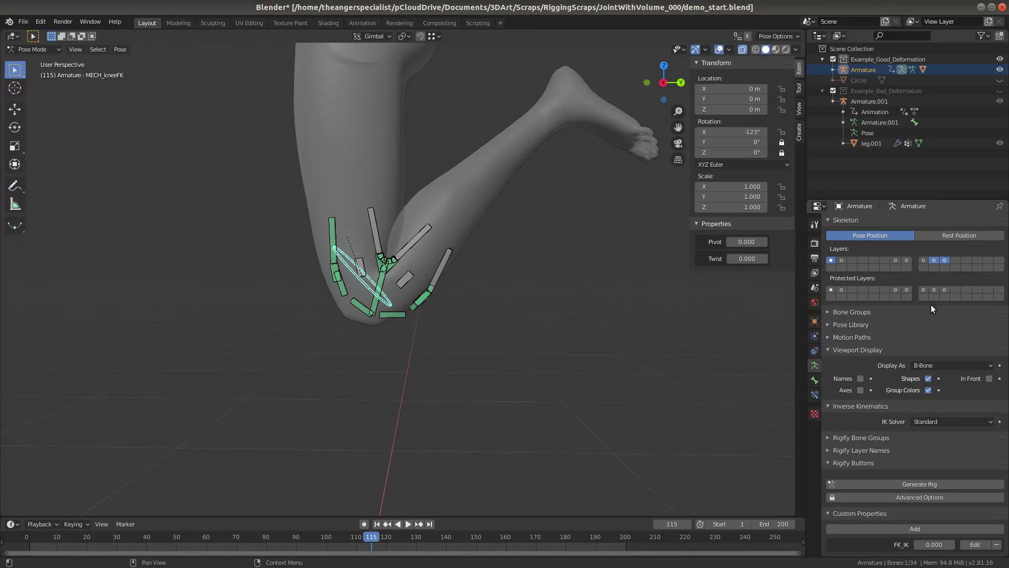
click(906, 259)
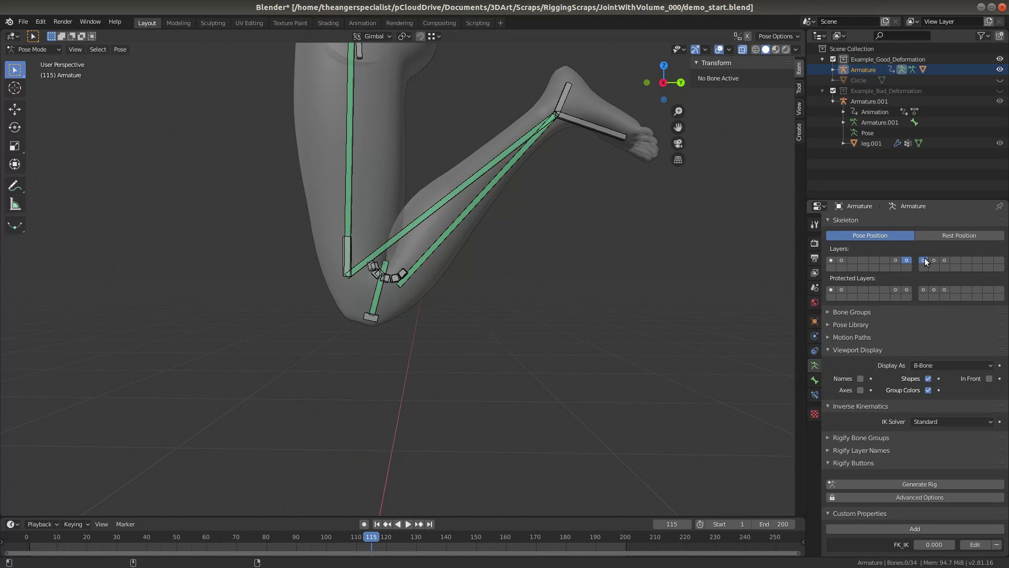
click(435, 216)
middle_drag(435, 216, 467, 259)
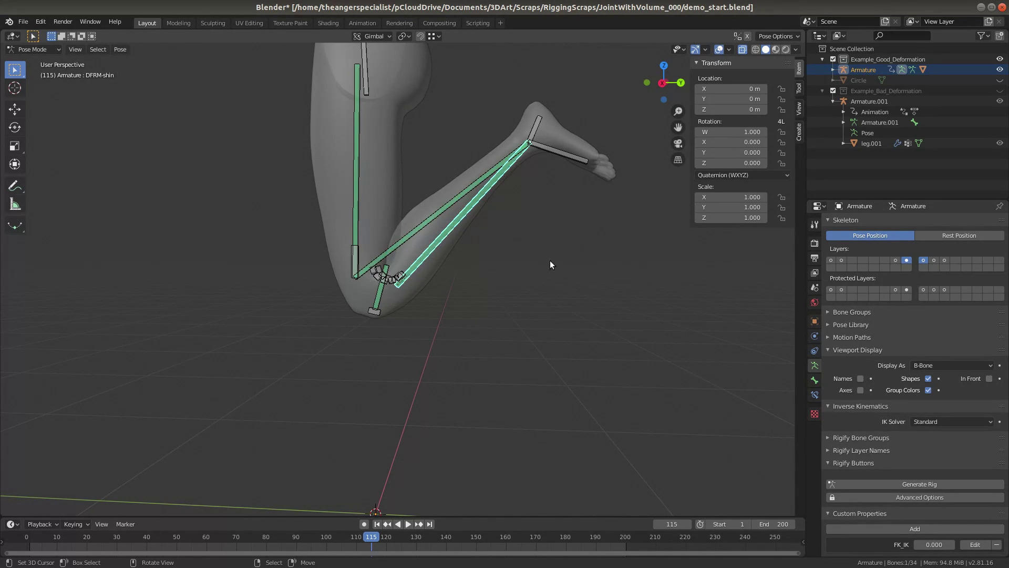
Disable the Stretch To.001 constraint of the DFRM-shin bone.
click(815, 394)
click(982, 239)
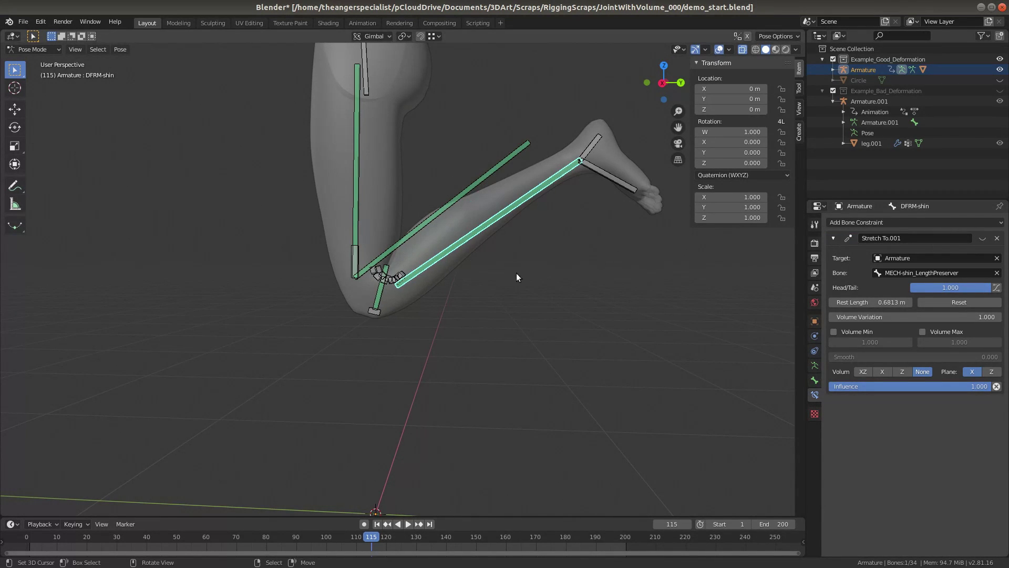
middle_drag(516, 273, 468, 288)
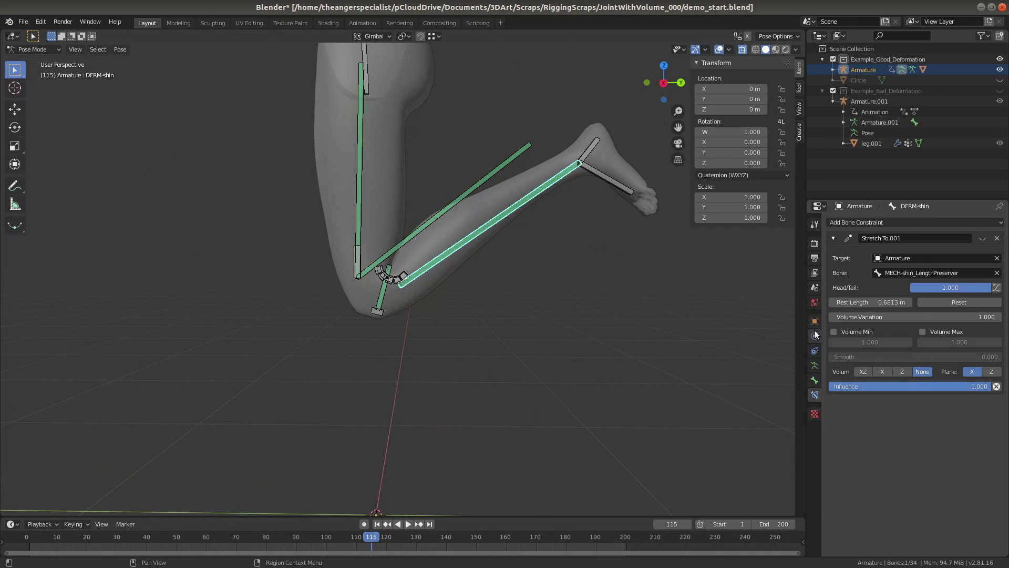
Add the control bone layer to the display and rotate MECH_kneeFK to about 127° in X, swinging the lower leg forward.
click(814, 365)
click(370, 277)
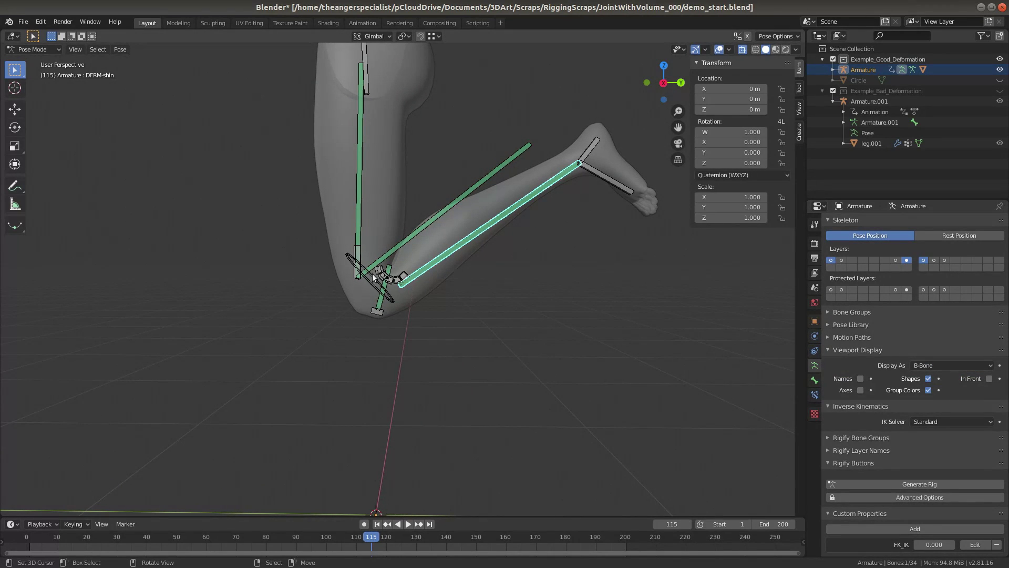
key(r)
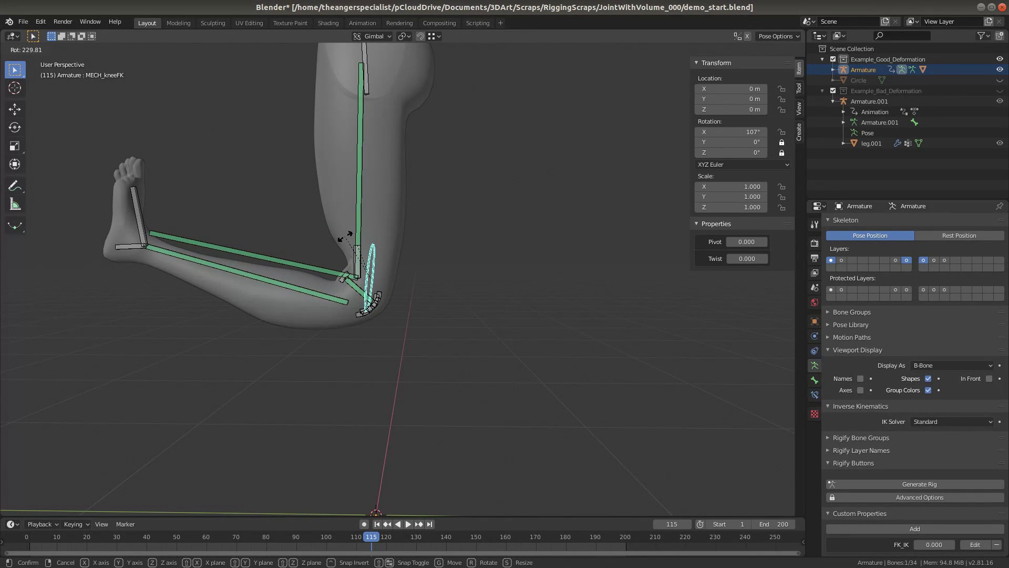
click(355, 210)
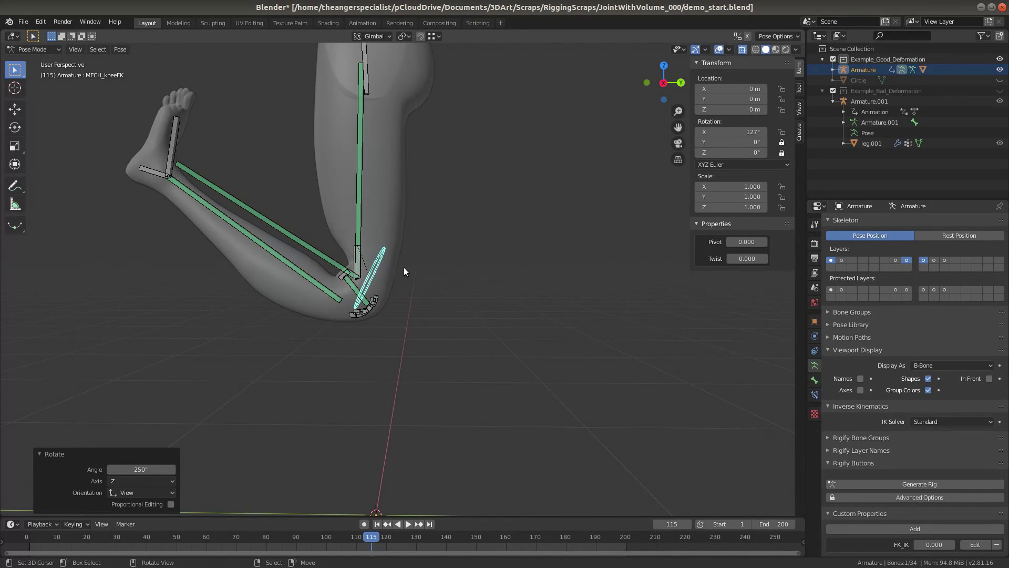
Rotate MECH_kneeFK the opposite way to about -162° in X, folding the lower leg behind the thigh.
key(r)
click(359, 259)
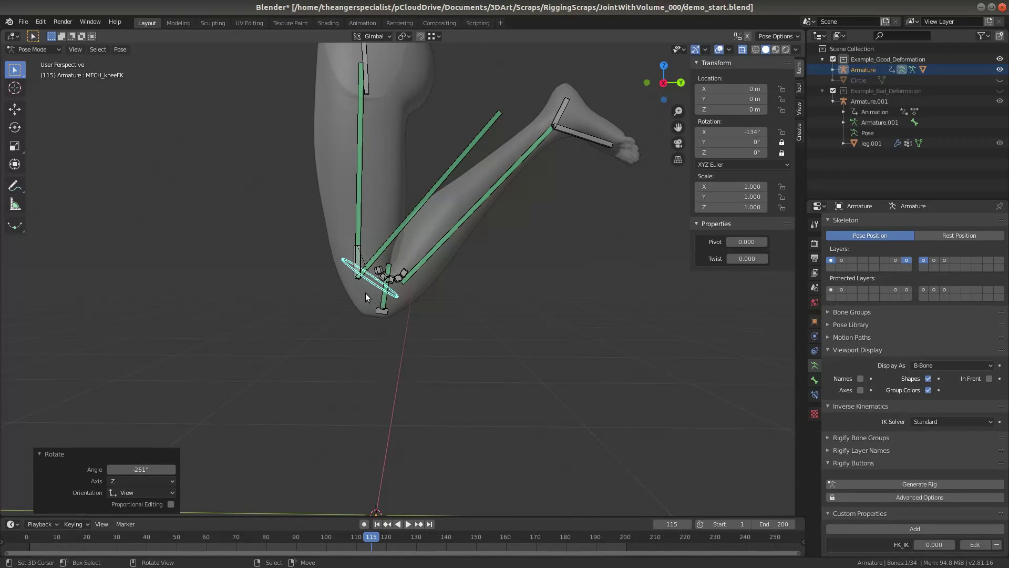
scroll(447, 249, down, 3)
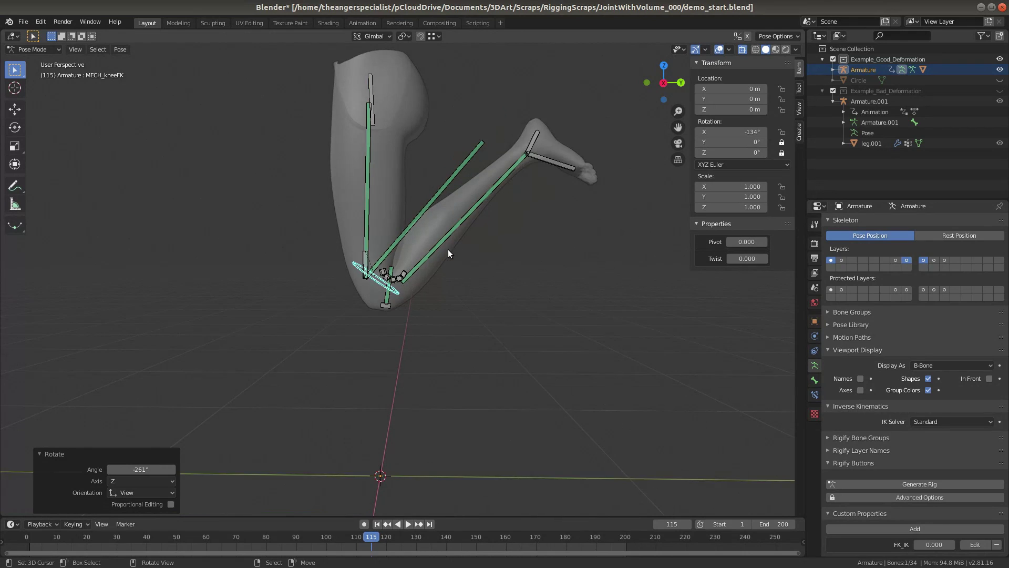
key(r)
click(483, 240)
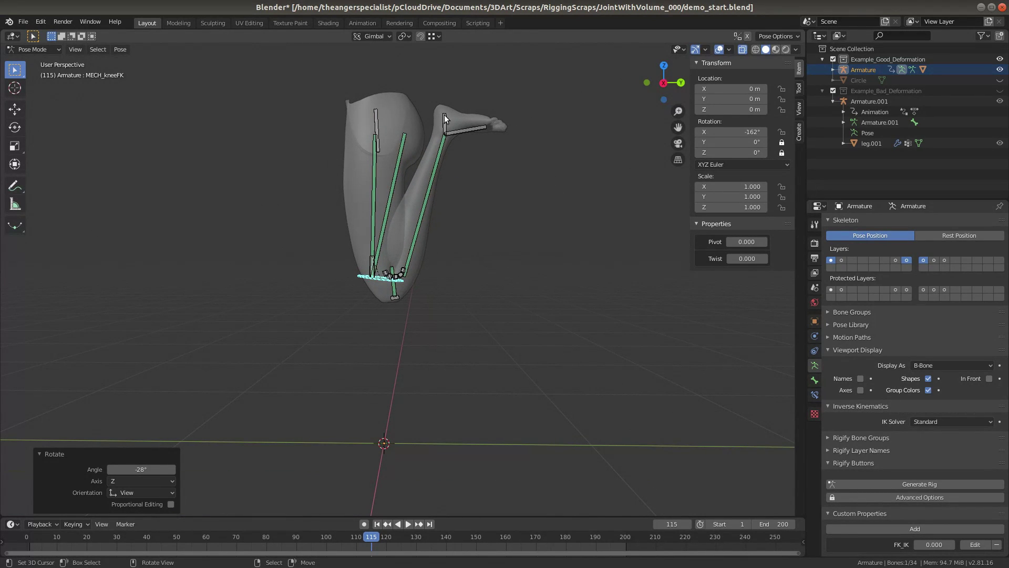
Reopen the folded knee by rotating MECH_kneeFK to about -131° in X.
key(r)
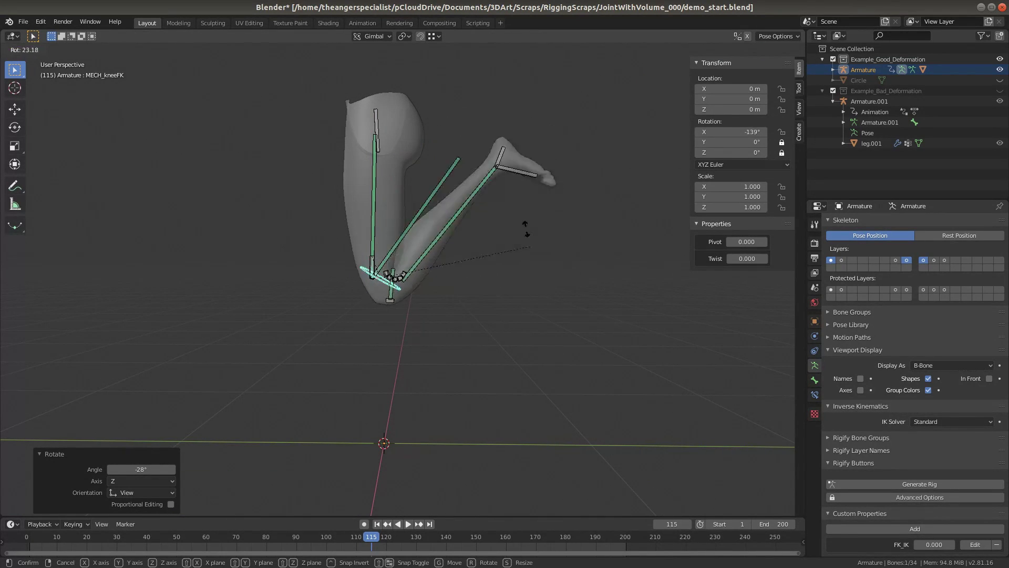
click(464, 132)
key(r)
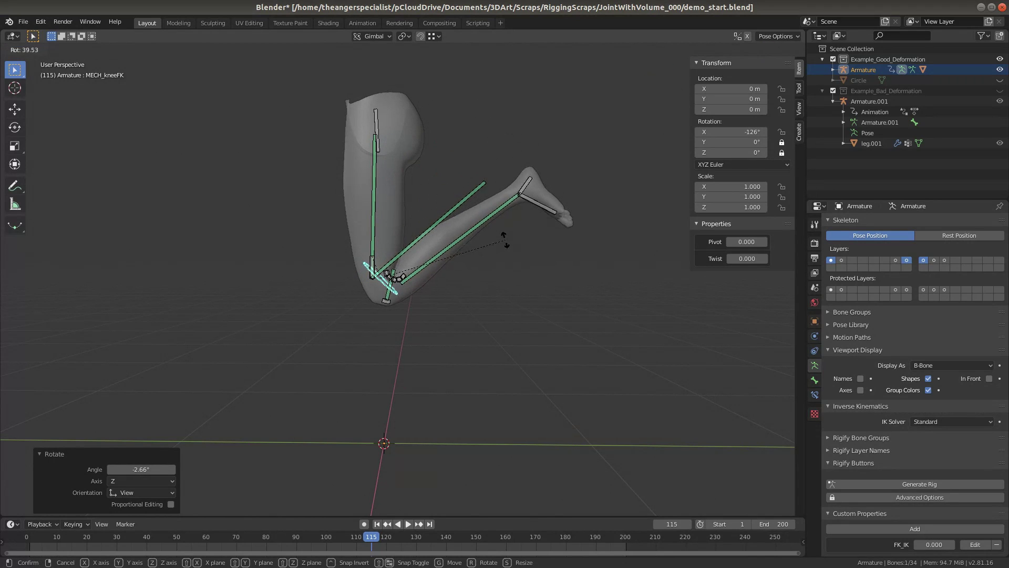
click(424, 265)
scroll(441, 252, up, 1)
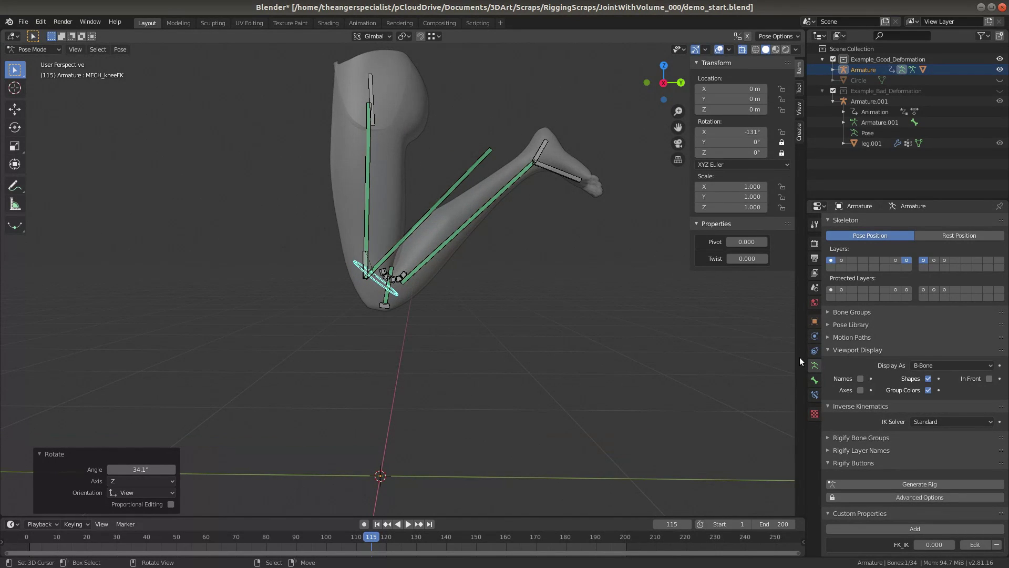
Show only the IK bone layer, try moving MECH-IK_Handle up toward the raised ankle, and clear its location.
click(895, 259)
click(354, 448)
key(g)
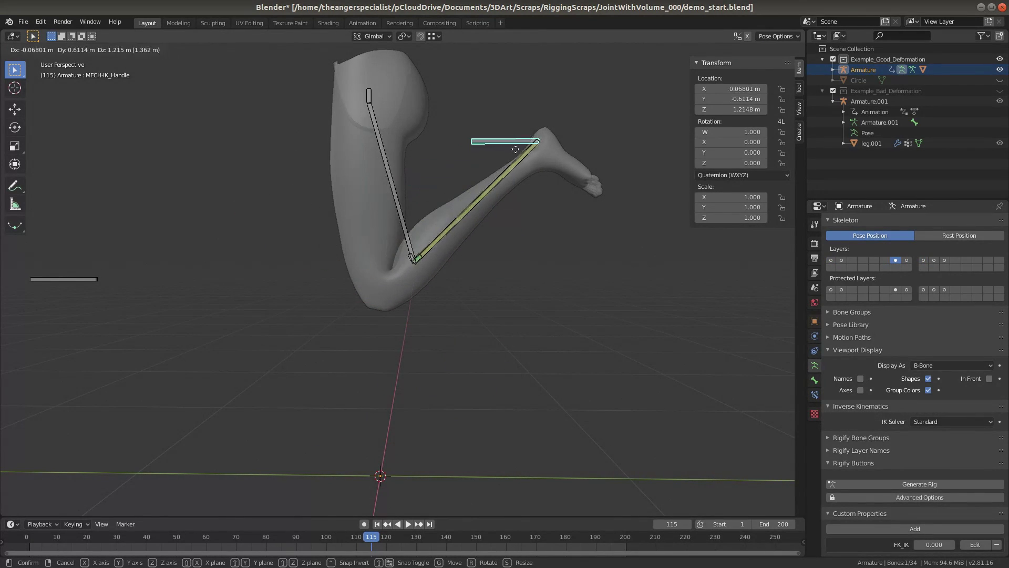
click(466, 185)
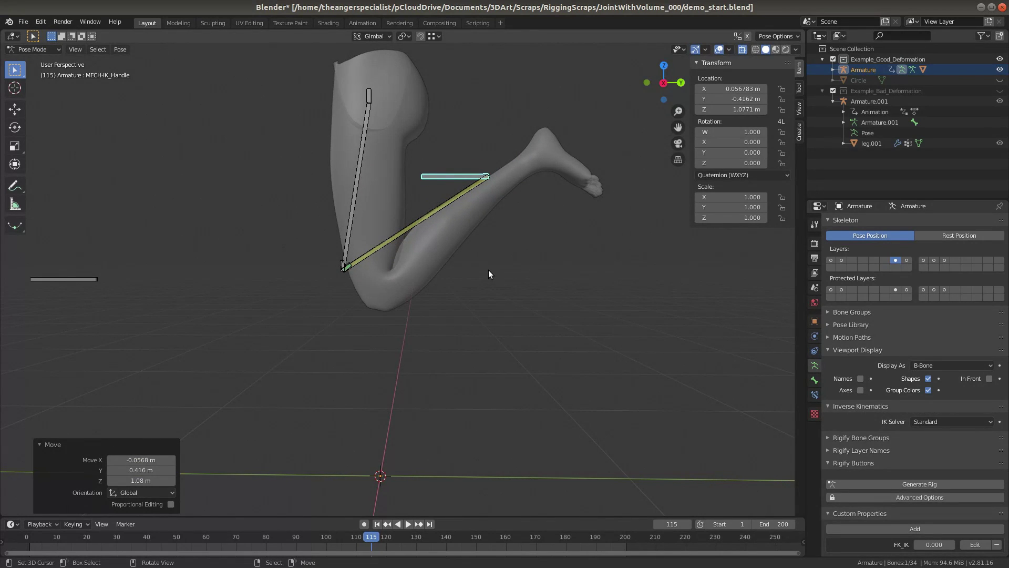
key(alt+g)
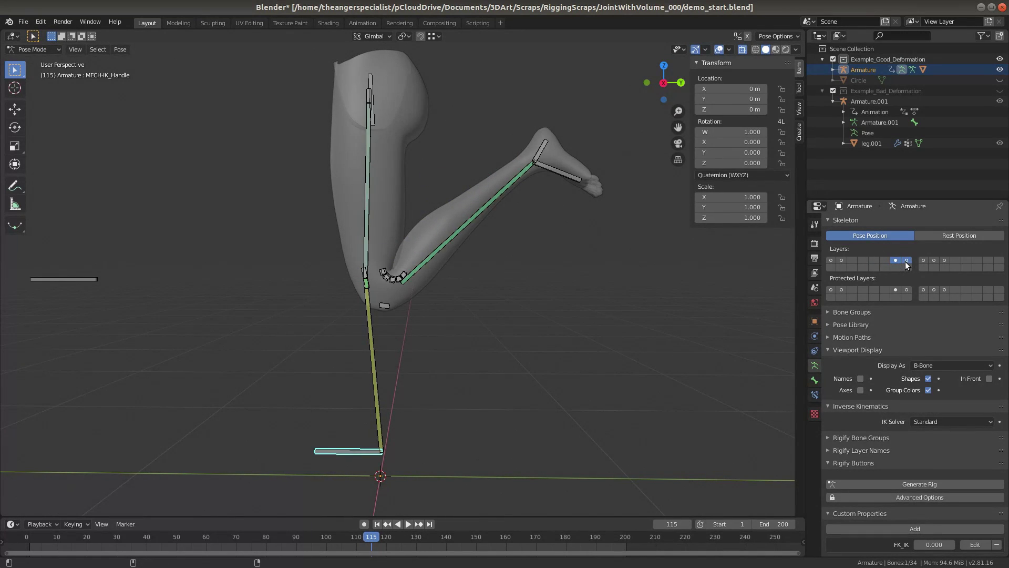
Display the shin mechanism layer with the deform and IK bones, and re-enable the Stretch To.001 constraint of DFRM-shin.
click(923, 260)
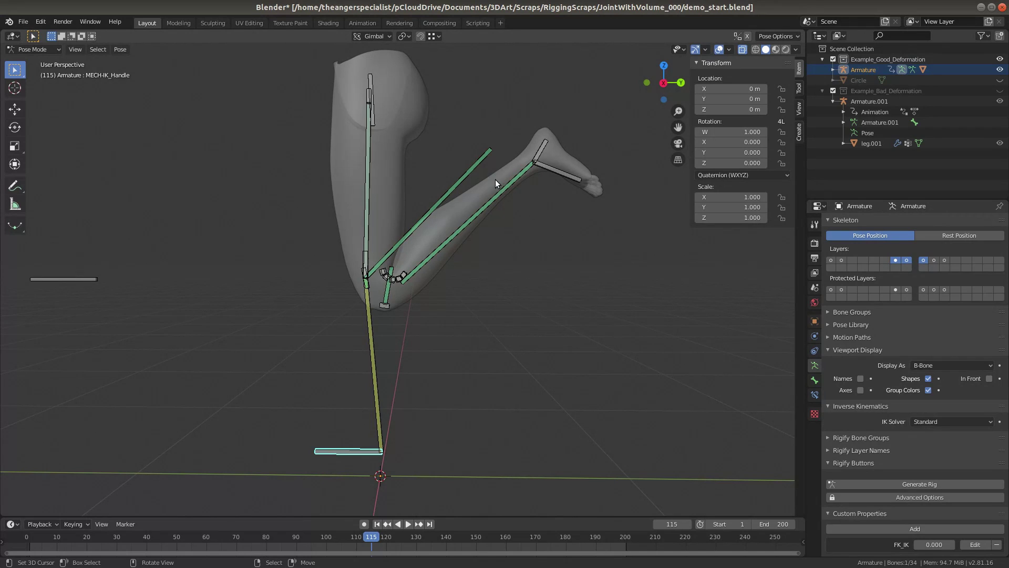
click(813, 394)
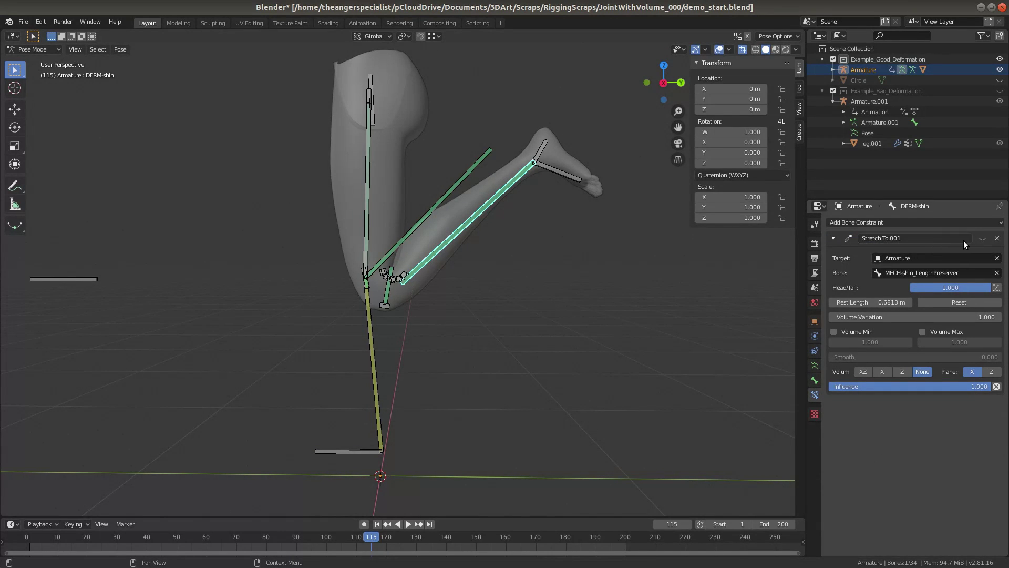
click(981, 238)
scroll(407, 215, up, 1)
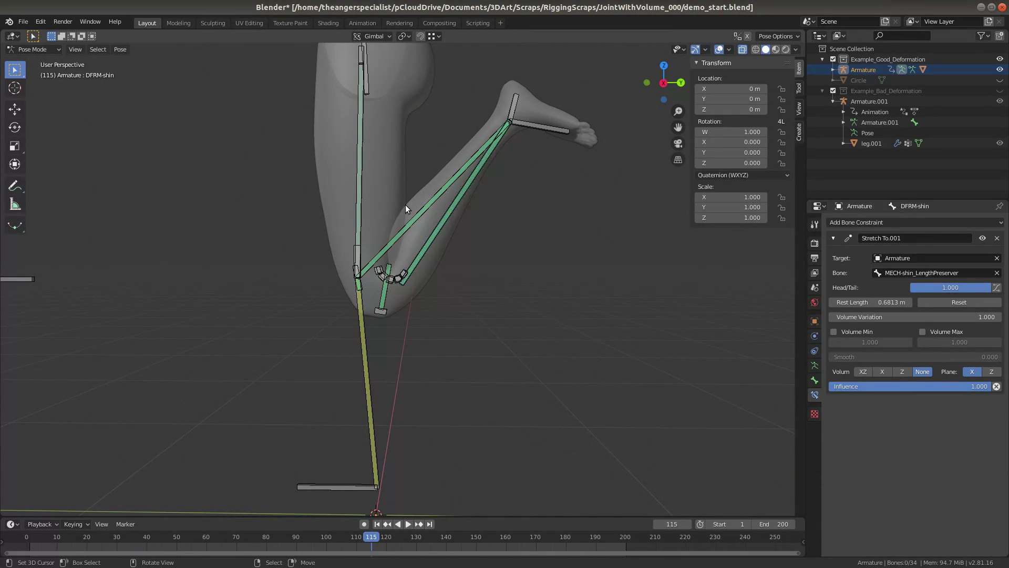
click(407, 215)
click(457, 221)
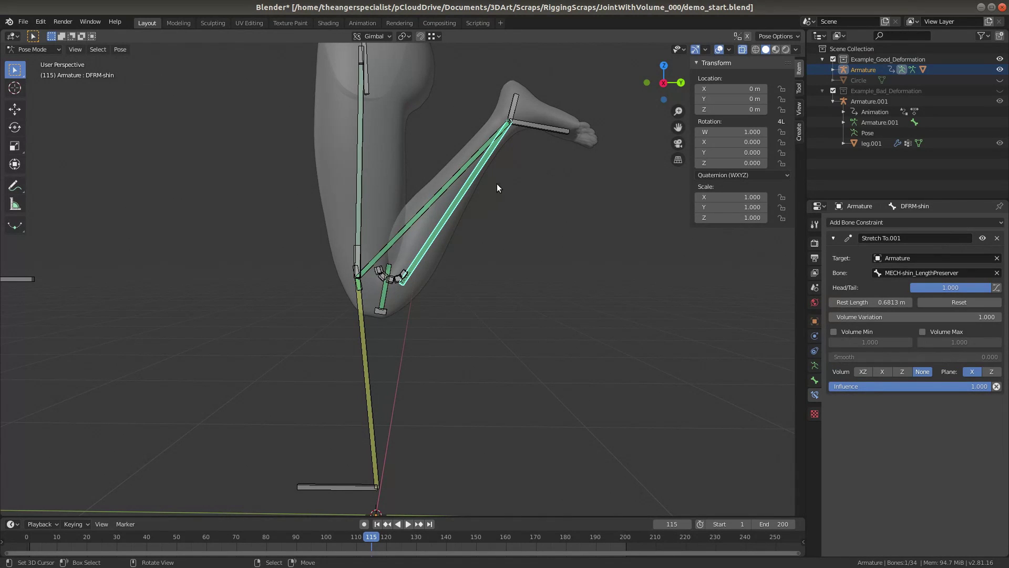
Examine the constraints of MECH-shin_LengthPreserver and MECH-knee_center around the bent knee.
click(404, 224)
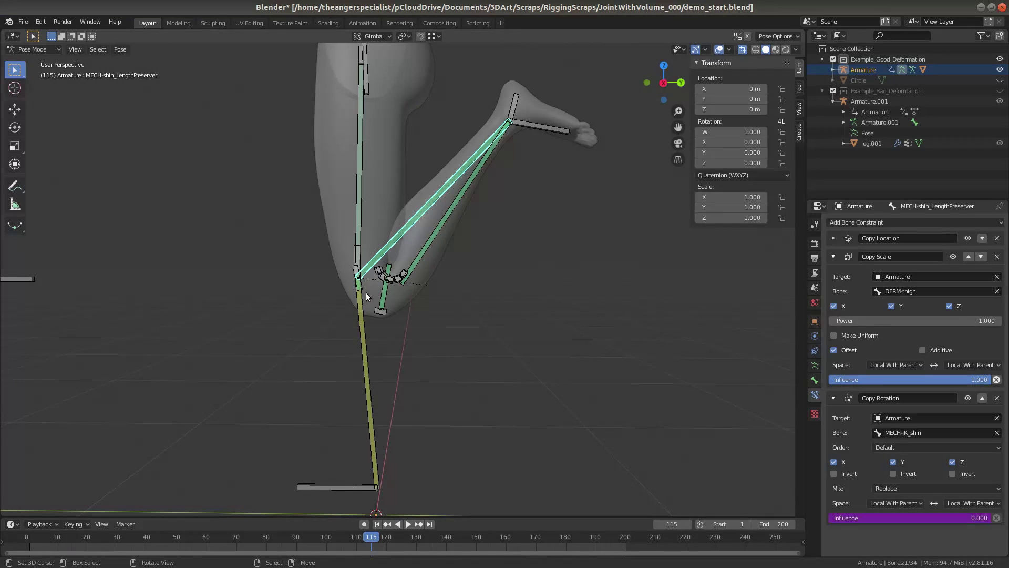
scroll(494, 281, up, 2)
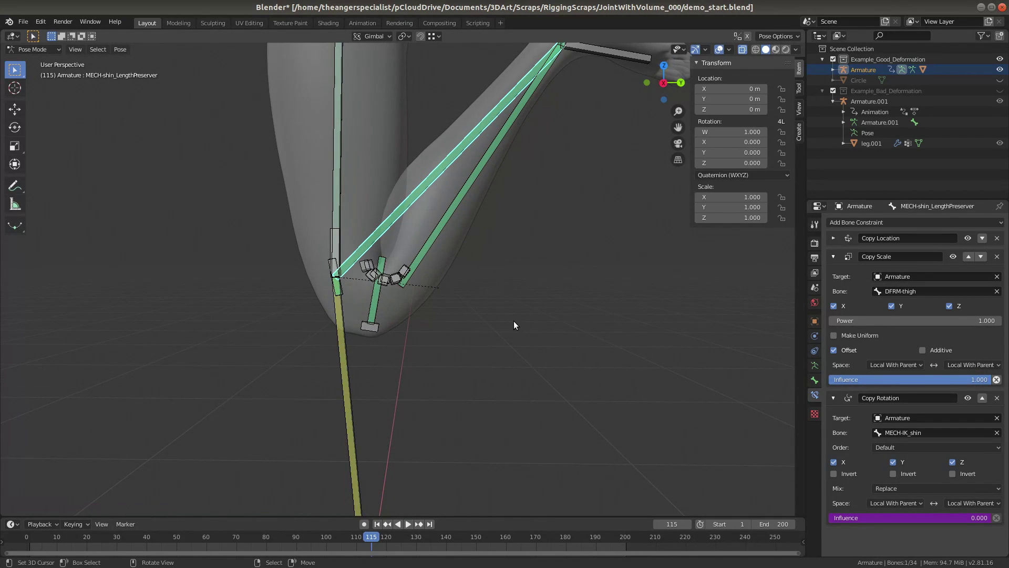
scroll(512, 321, down, 1)
scroll(529, 228, down, 3)
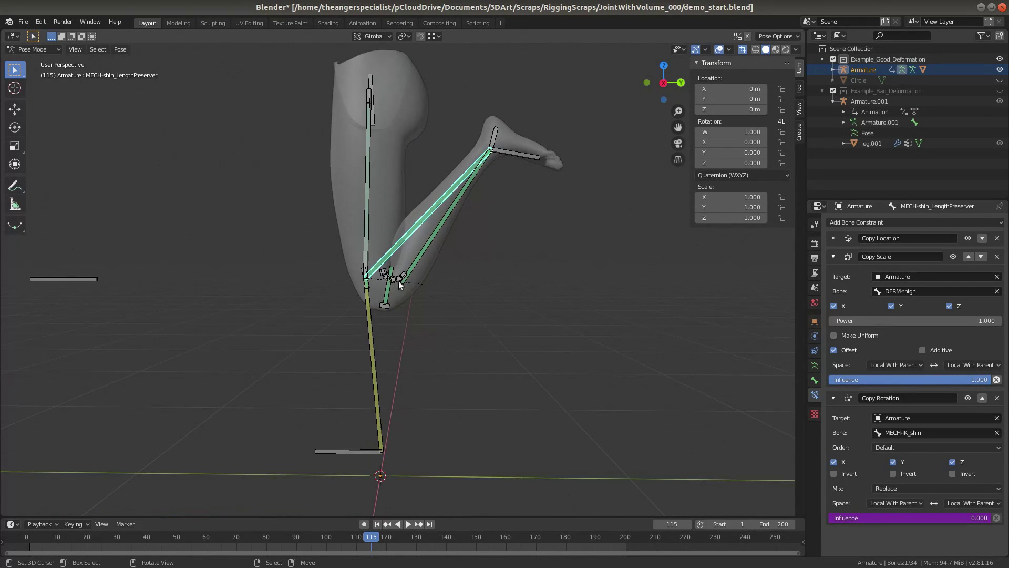
click(388, 292)
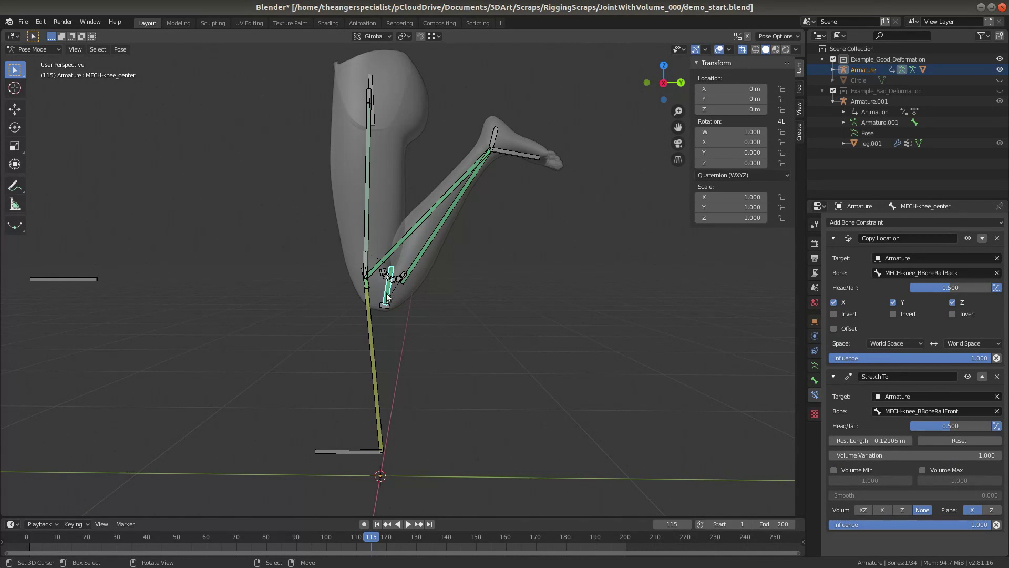
scroll(477, 280, up, 3)
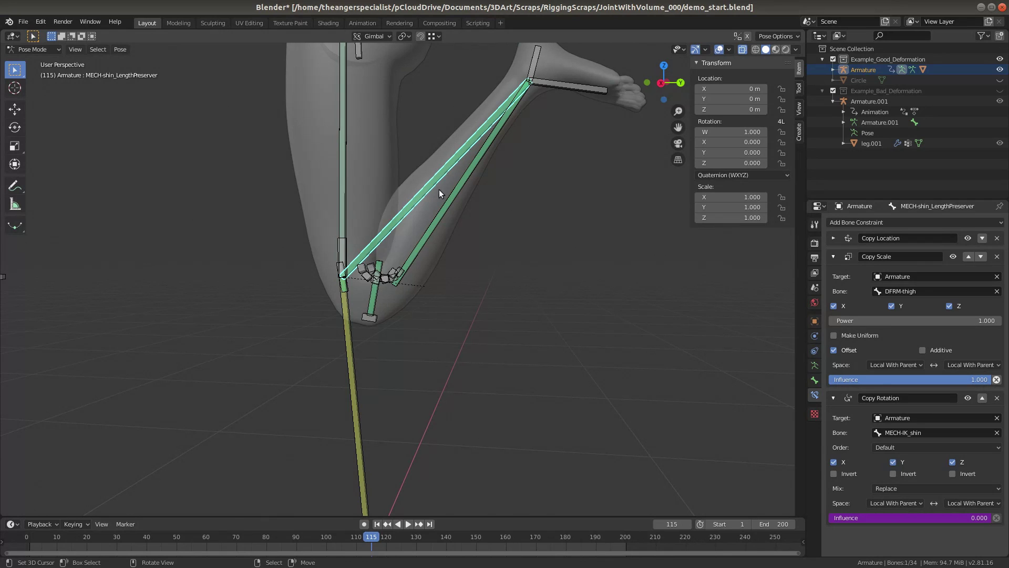
scroll(396, 273, down, 5)
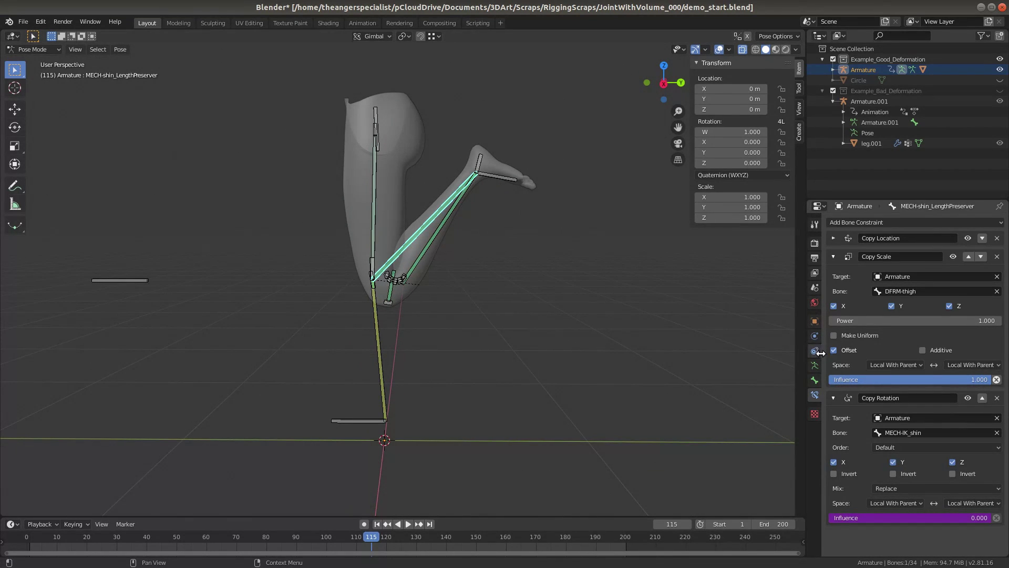
Display the knee control's bone layer as well and rotate MECH_kneeFK to open the folded knee slightly.
click(815, 365)
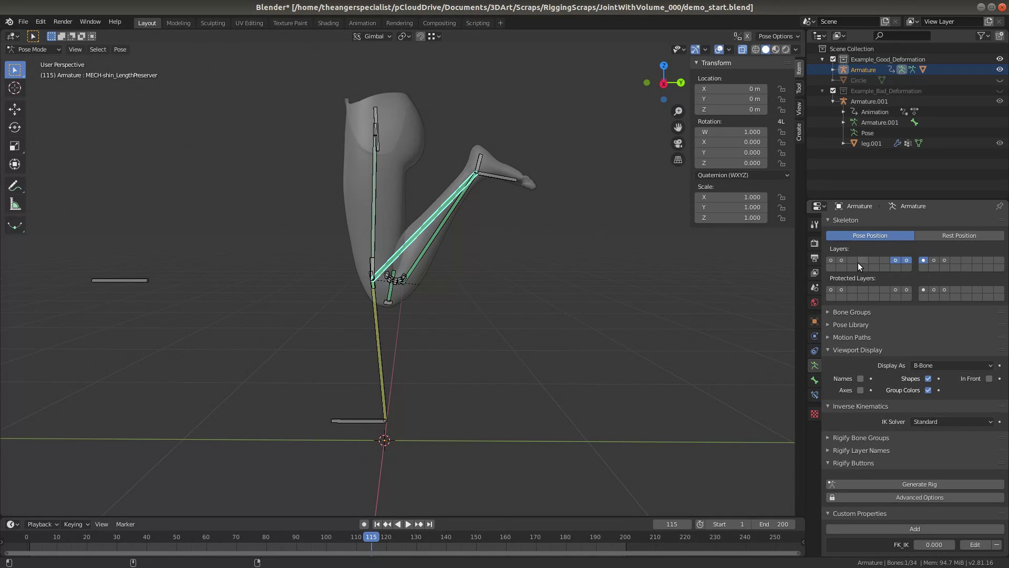
click(831, 260)
scroll(390, 257, up, 2)
click(370, 286)
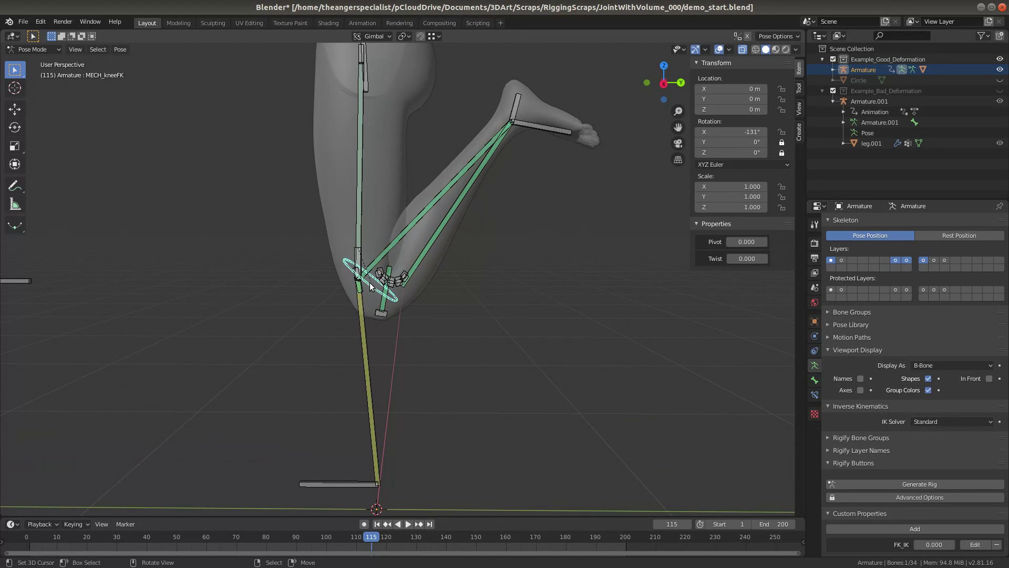
key(r)
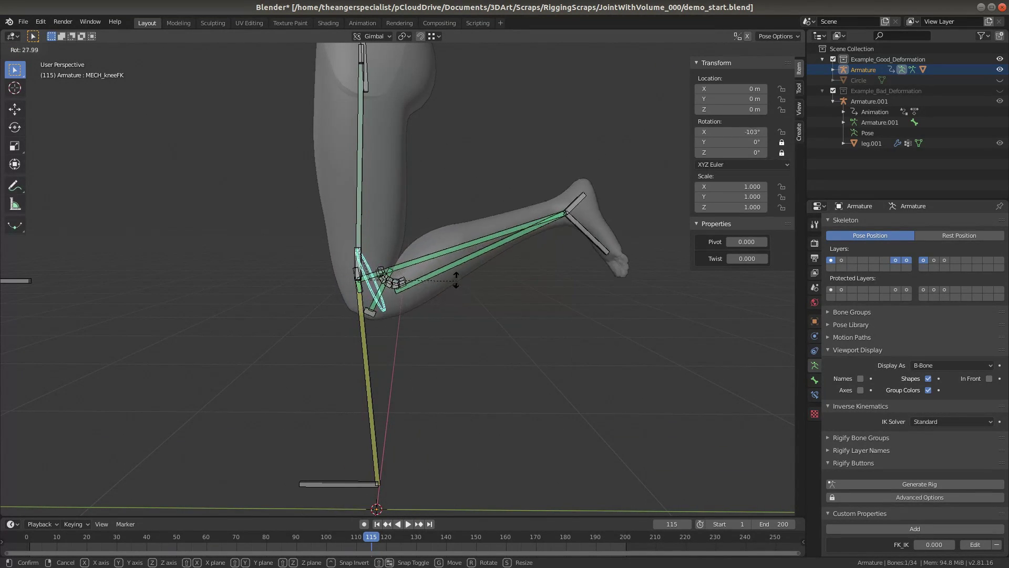
click(415, 241)
Disable the Copy Location constraint of MECH-shin_LengthPreserver and test it by rotating MECH_kneeFK to about -68° in X.
click(414, 241)
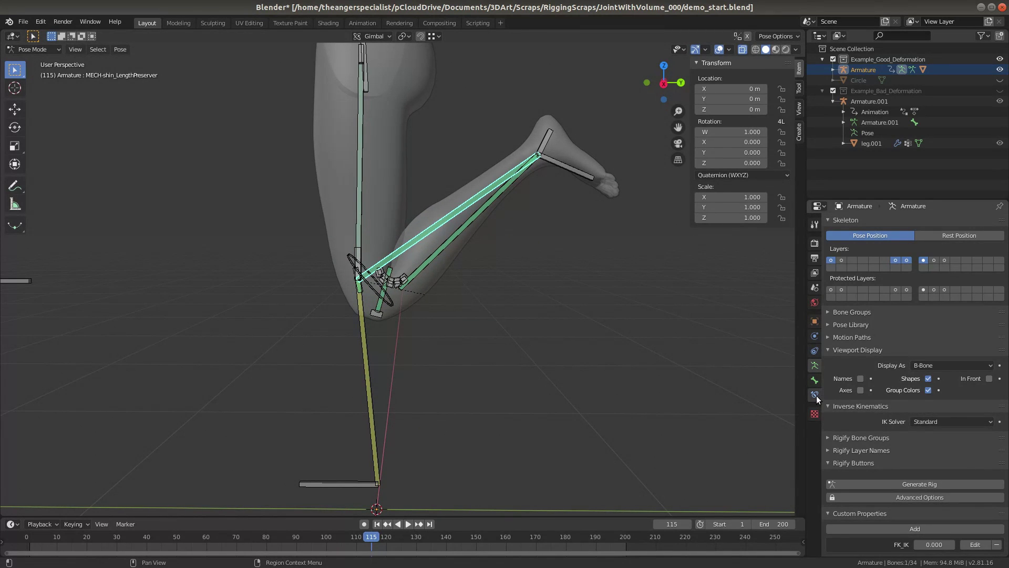
click(815, 395)
scroll(420, 320, up, 4)
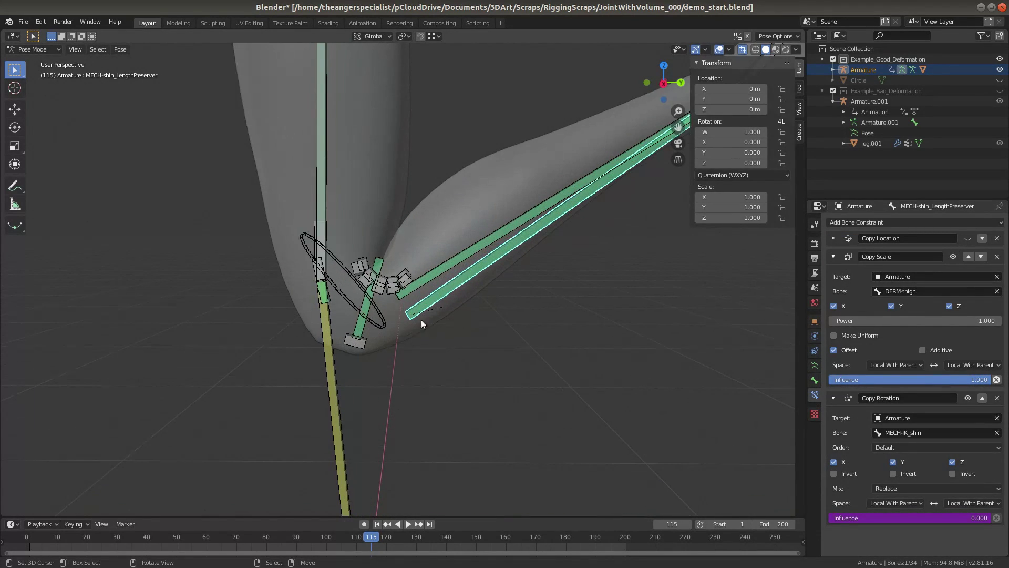
click(380, 323)
key(r)
click(450, 351)
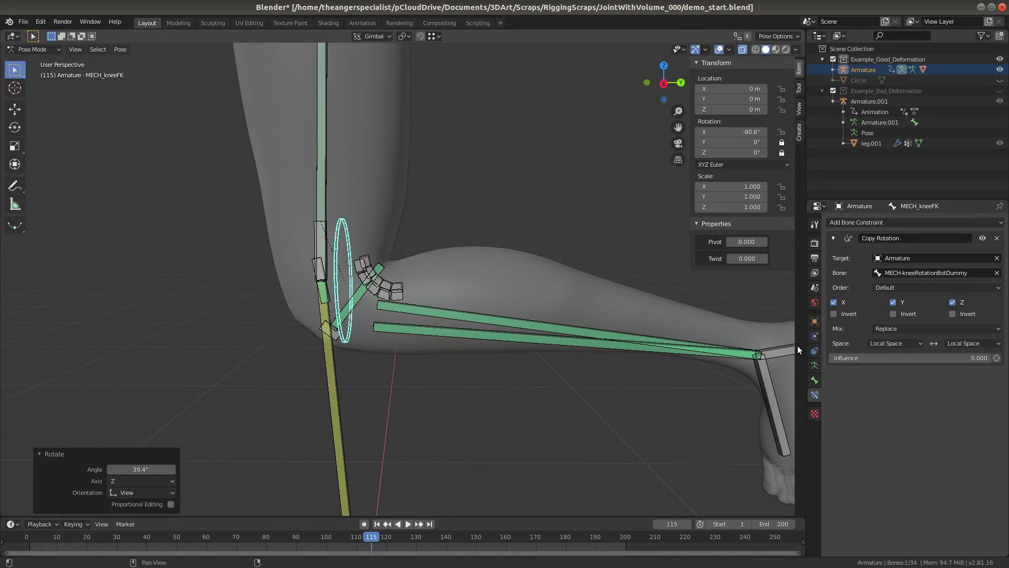
key(r)
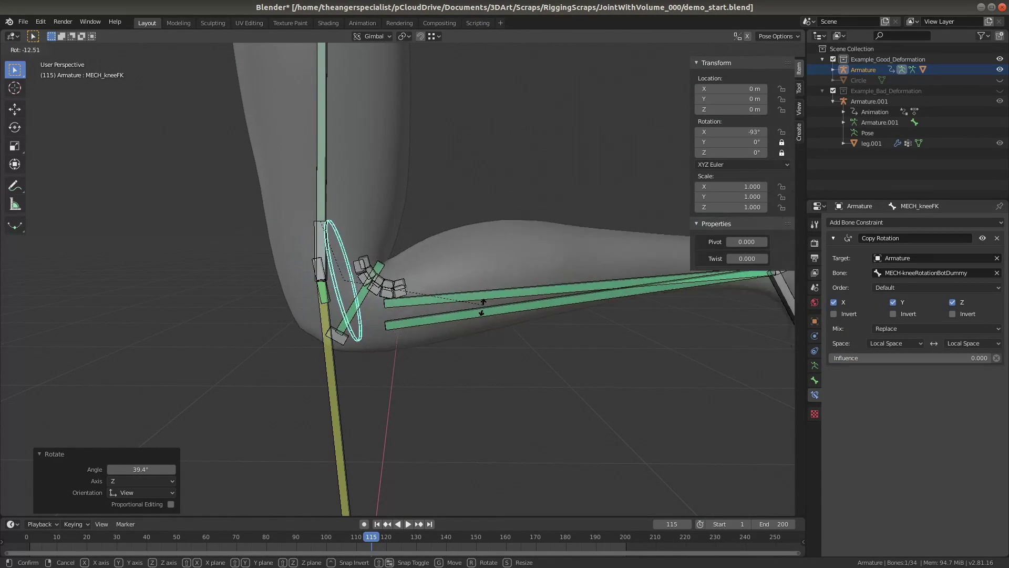
click(451, 356)
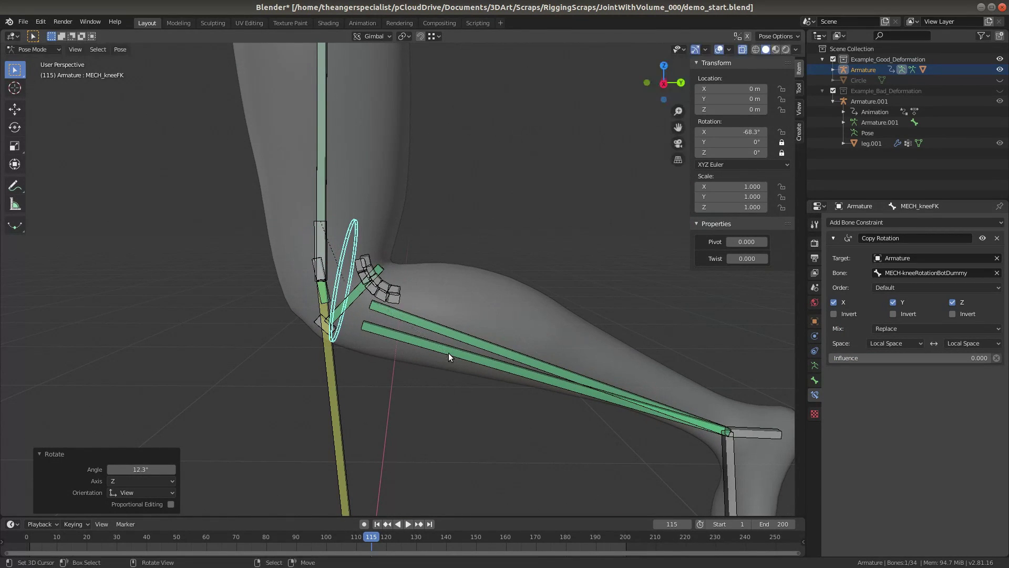
Re-enable the Copy Location constraint of MECH-shin_LengthPreserver and check the thigh bones, cancelling a trial move of MECH-ik-thigh.
click(512, 355)
click(968, 238)
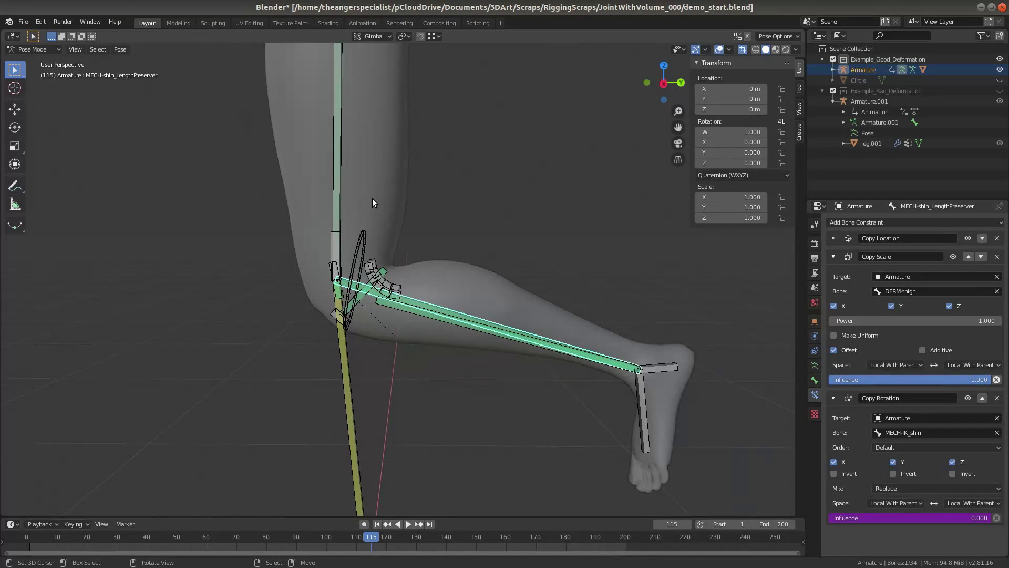
click(336, 185)
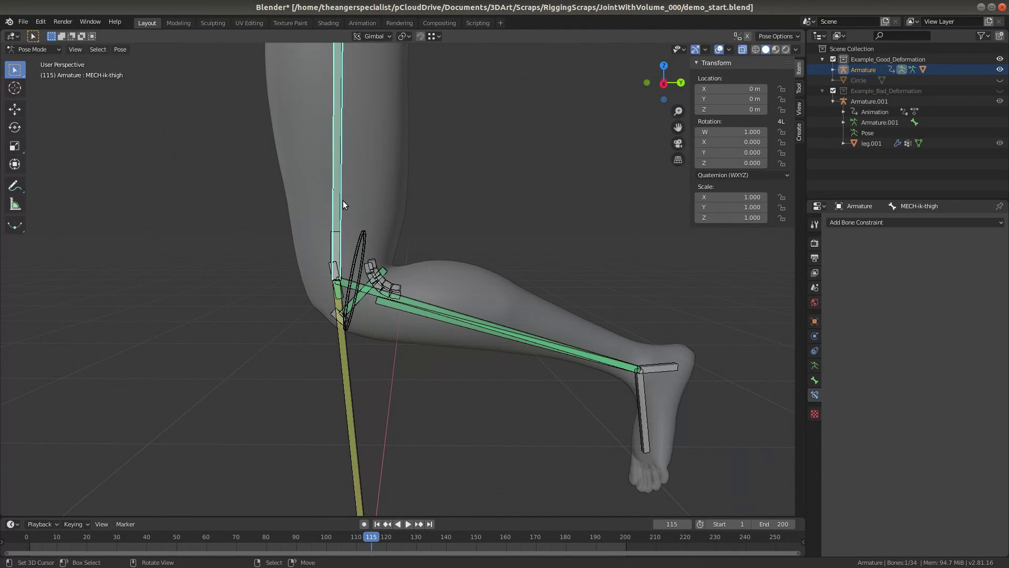
key(g)
right_click(413, 237)
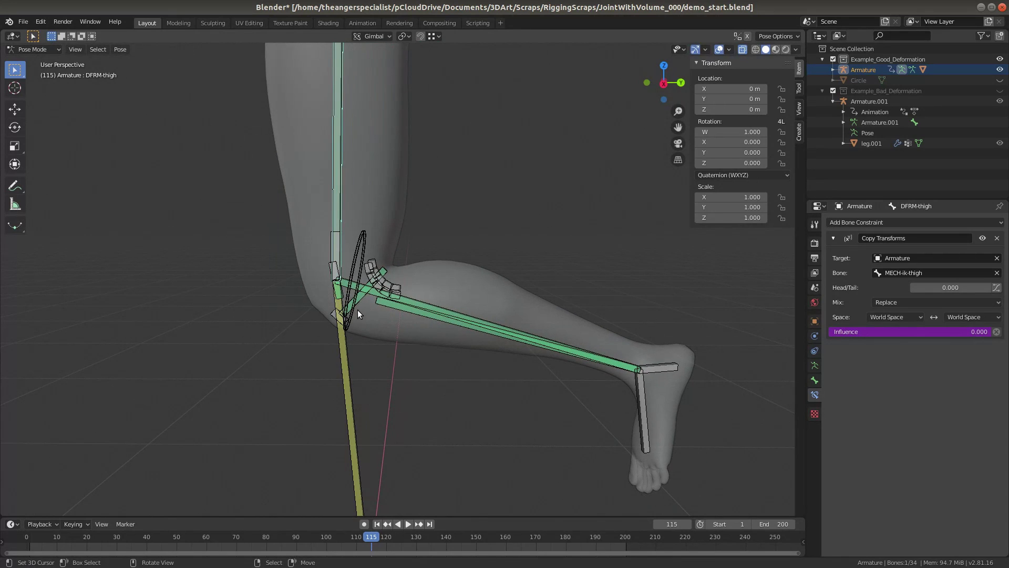
Fold the knee again by rotating MECH_kneeFK to about -130° in X, and select DFRM-shin to view its constraint.
right_click(358, 308)
scroll(369, 331, down, 1)
right_click(362, 319)
scroll(387, 348, down, 2)
key(r)
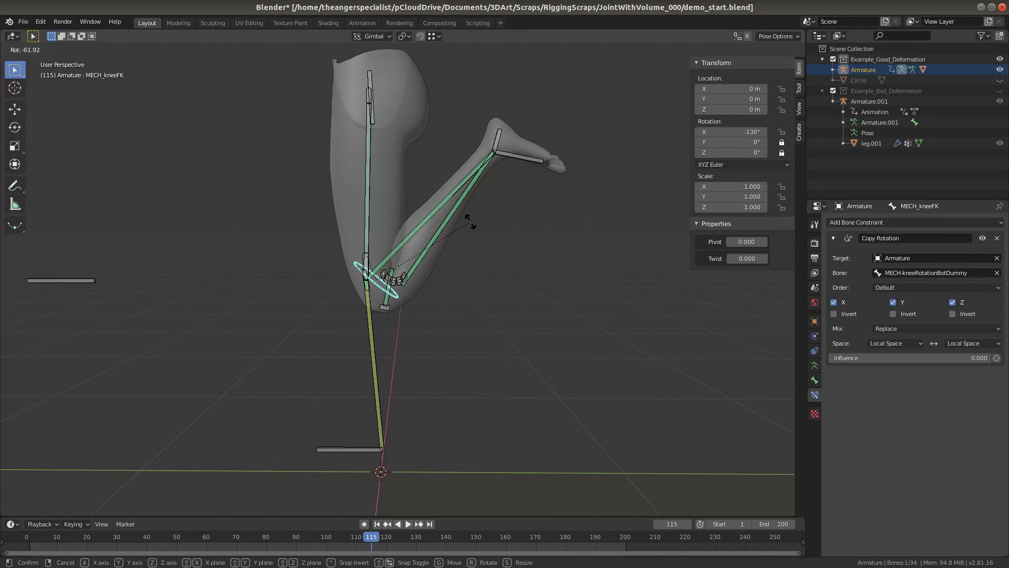
click(460, 222)
click(447, 227)
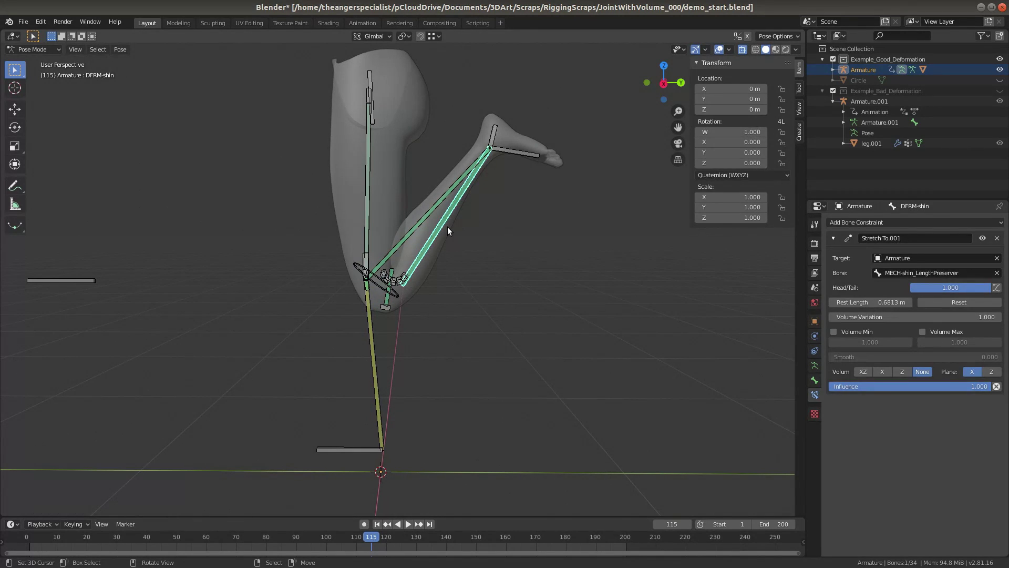
Open the knee with MECH_kneeFK to about -54° in X and reset its rotation to 0°.
click(397, 293)
key(r)
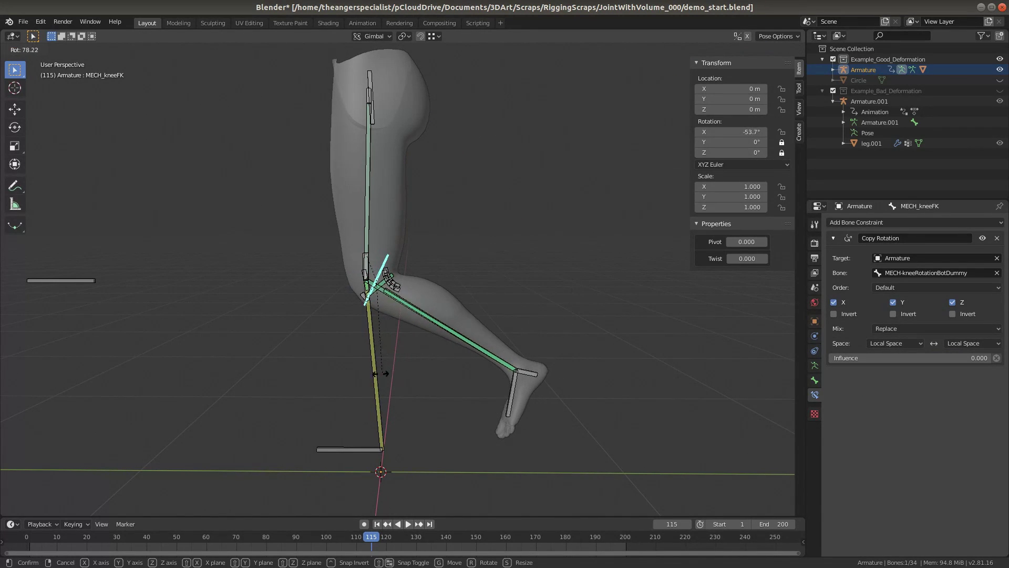
click(420, 347)
key(ctrl+z)
Set the armature's FK_IK property to 1.000 and move MECH-IK_Handle about 0.61 m up and 0.44 m forward.
click(814, 379)
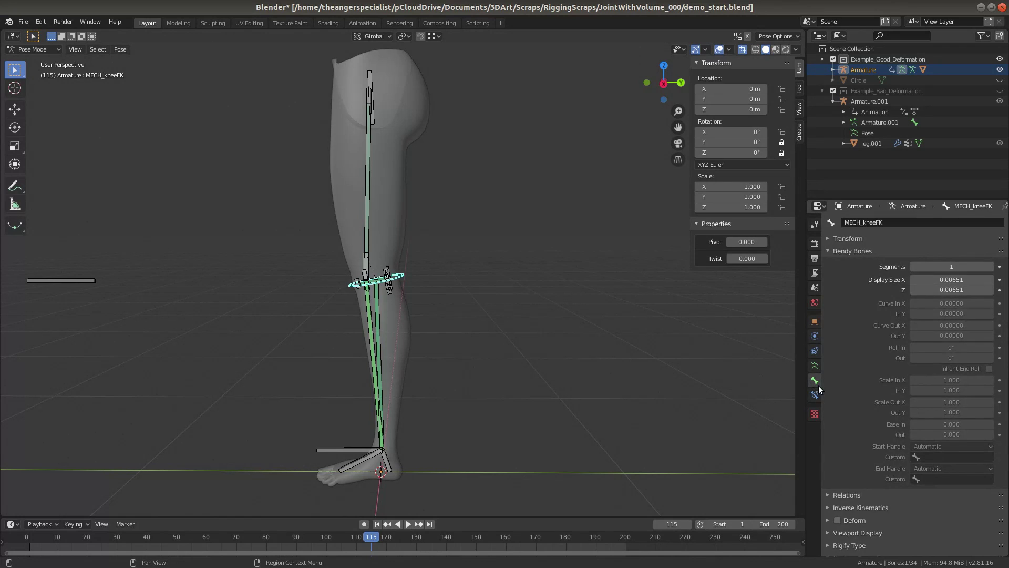
click(814, 365)
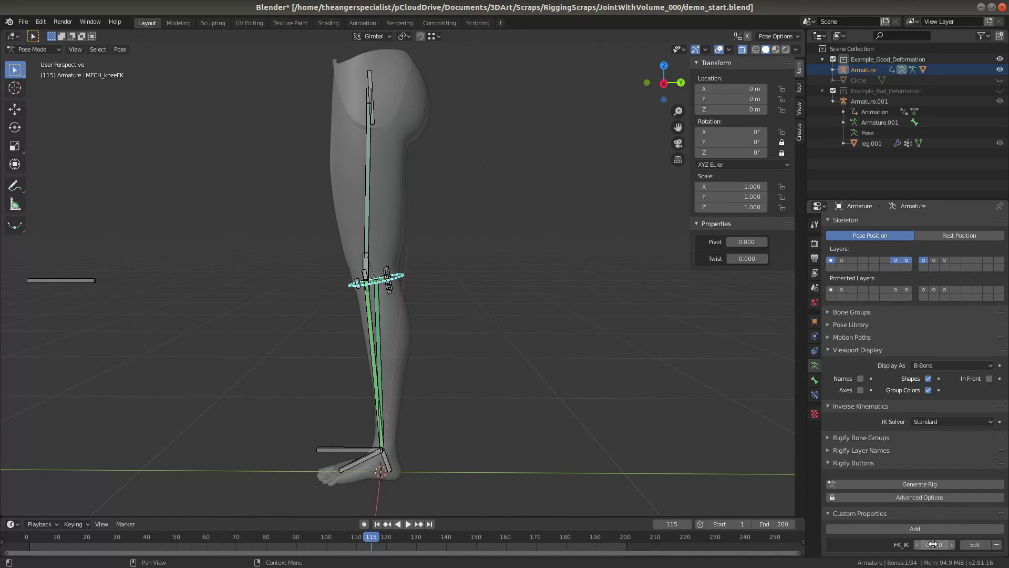
drag(932, 544, 988, 543)
click(358, 447)
scroll(357, 444, down, 1)
key(g)
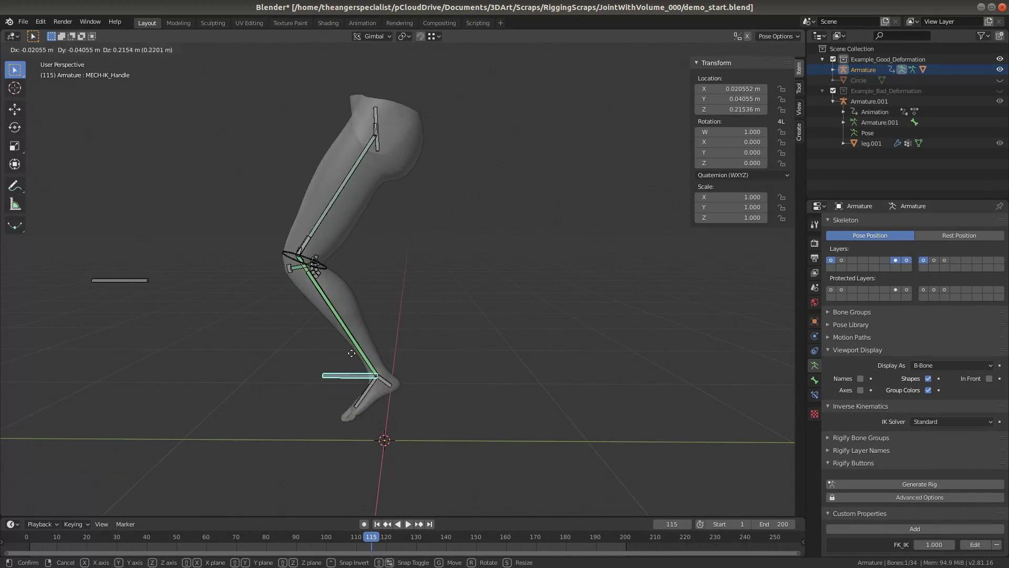
click(270, 271)
Hide the viewport overlays, move MECH-IK_Handle to test the bent knee on the bare mesh, and show the overlays again.
key(alt+shift+z)
key(g)
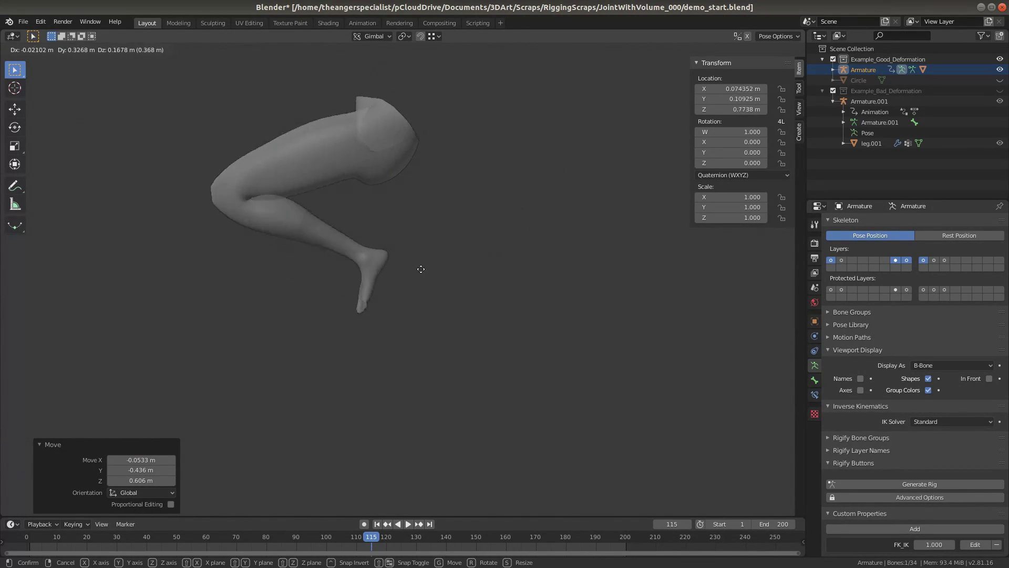
click(369, 277)
key(z)
click(367, 202)
Move MECH-IK_Handle down, backward and forward through several poses, ending at about Y -0.135 m, Z 0.353 m.
key(g)
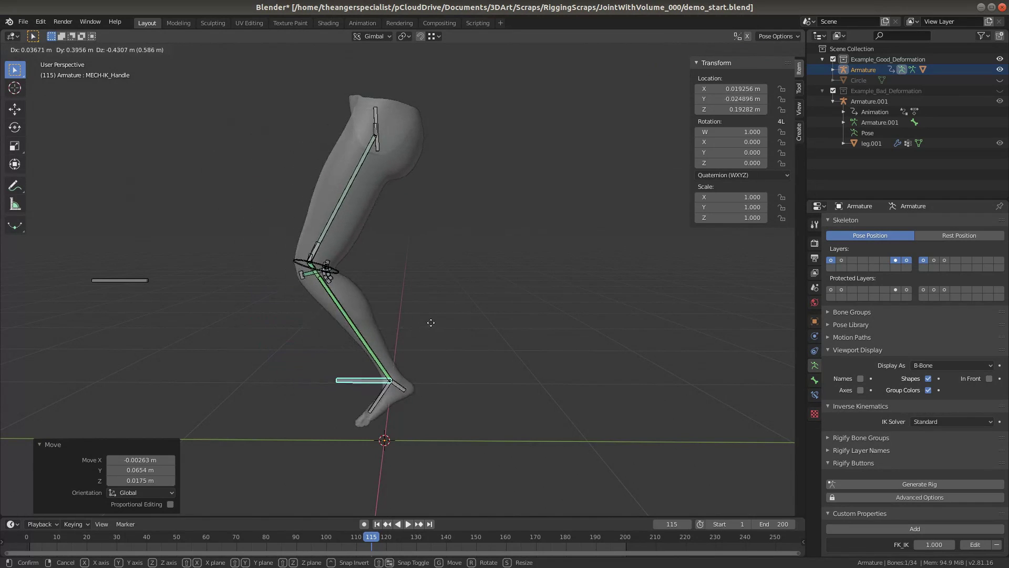
click(409, 335)
key(g)
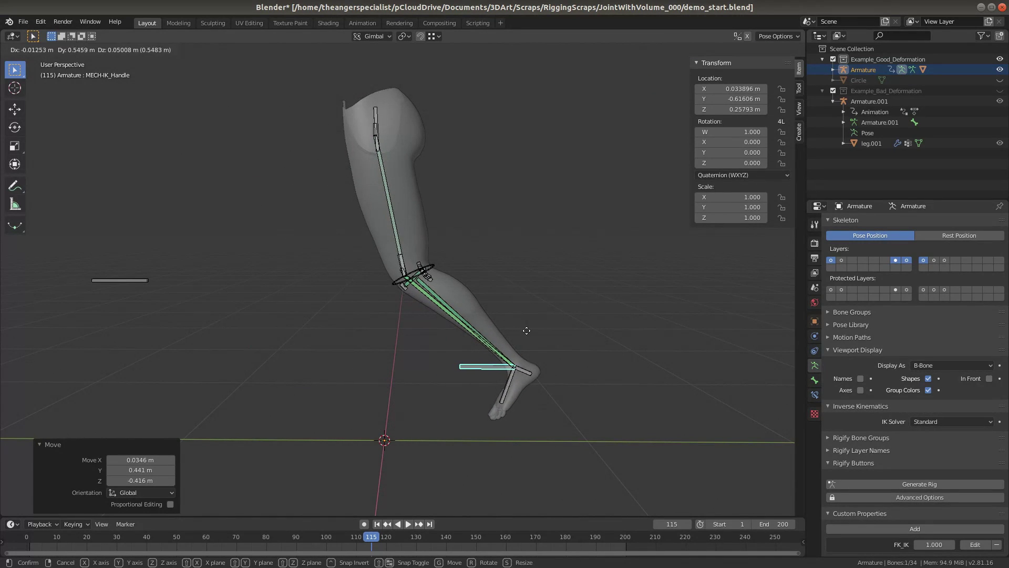
click(526, 330)
key(g)
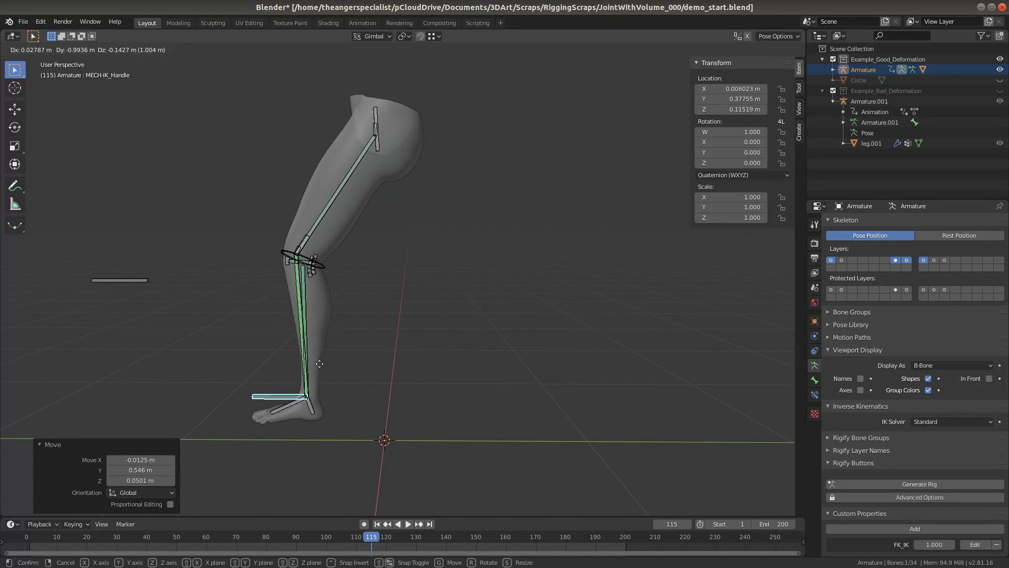
click(460, 333)
key(g)
click(427, 313)
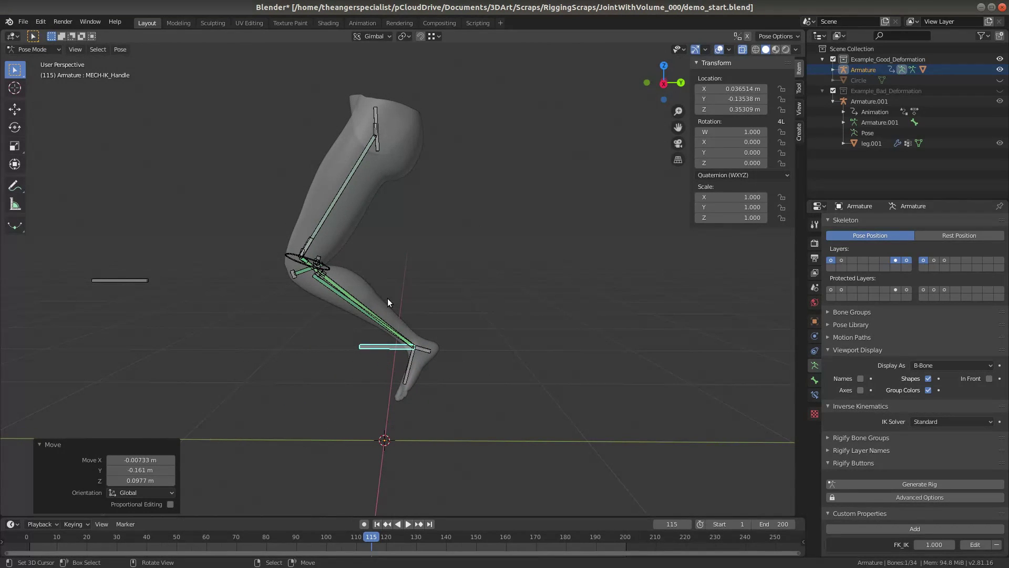
Clear the location of MECH-IK_Handle and set the FK_IK property to 0.000.
middle_drag(387, 298, 365, 298)
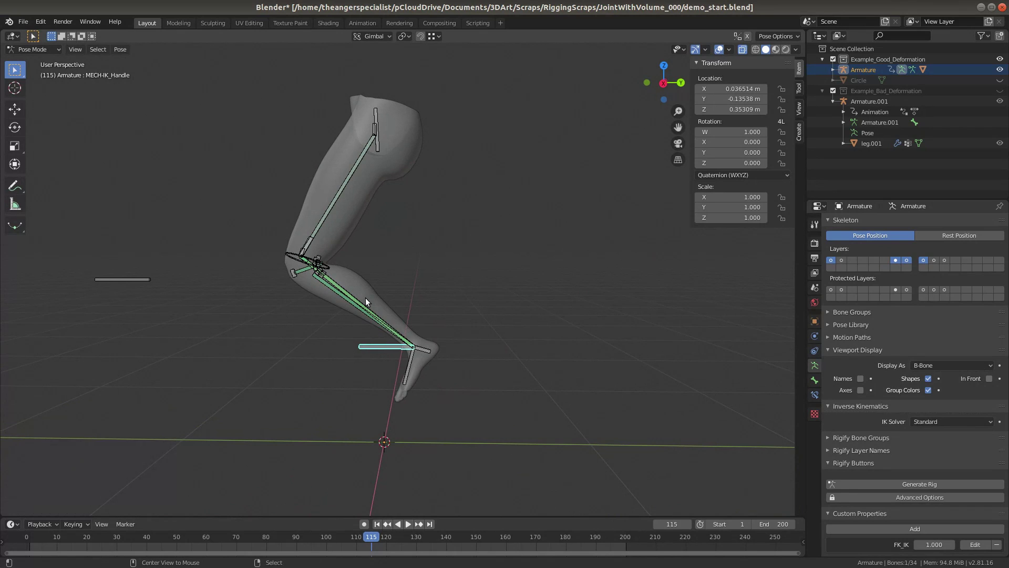
key(alt+g)
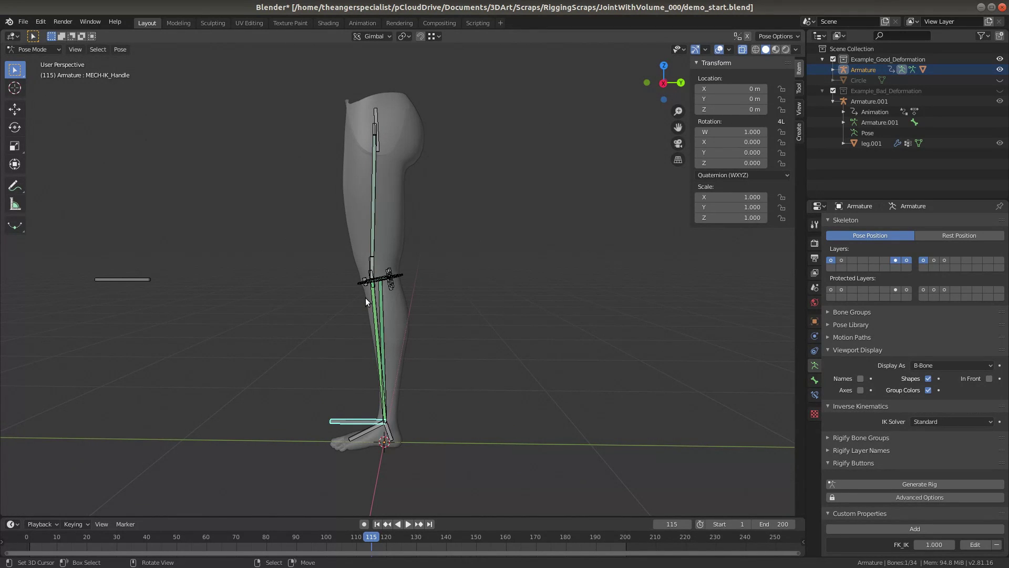
scroll(366, 301, up, 1)
scroll(390, 299, down, 2)
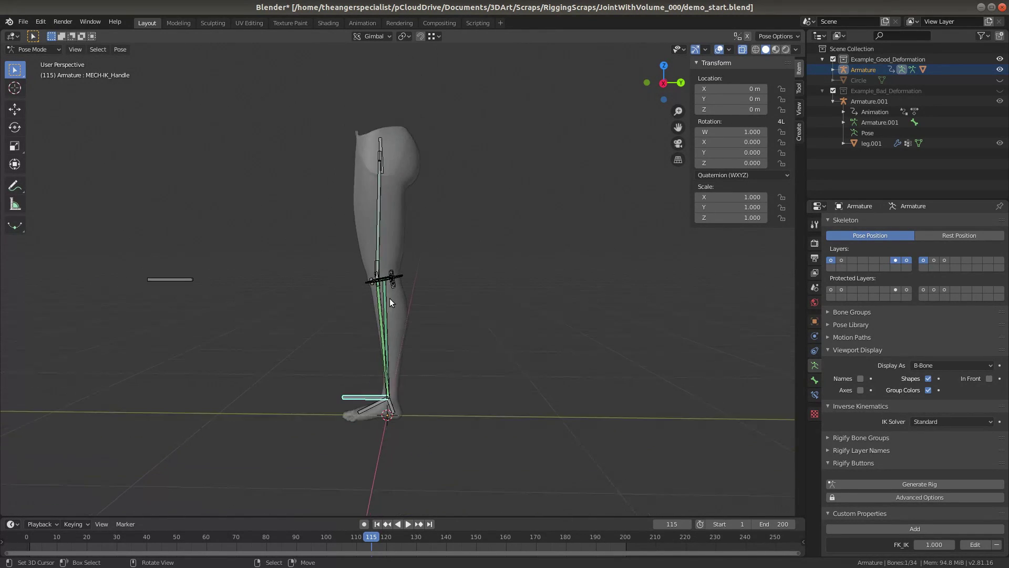
drag(939, 542, 913, 542)
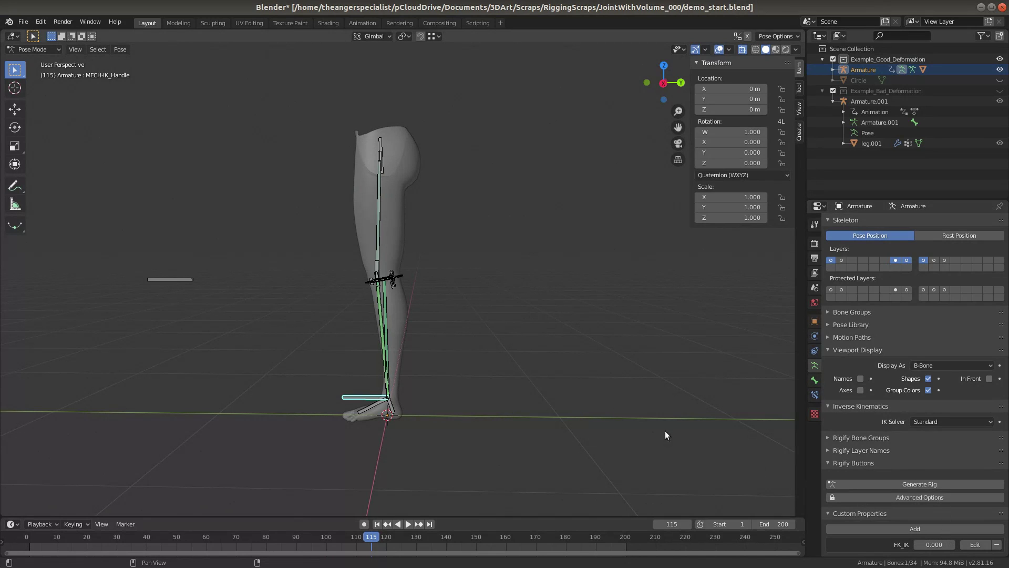
Bend the knee in FK by rotating MECH_kneeFK to about -88° in X.
right_click(400, 276)
scroll(455, 314, down, 1)
key(r)
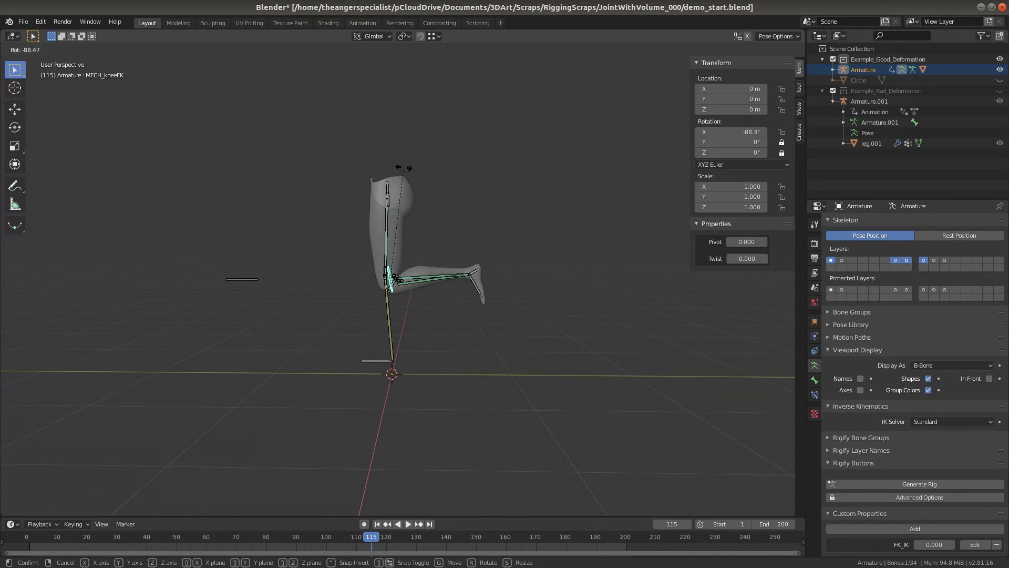
click(394, 192)
Trackball-rotate DFRM-pelvis by about -72.8° and 57.9° and view the tilted leg from another angle.
scroll(391, 188, up, 2)
click(383, 116)
key(r)
key(r)
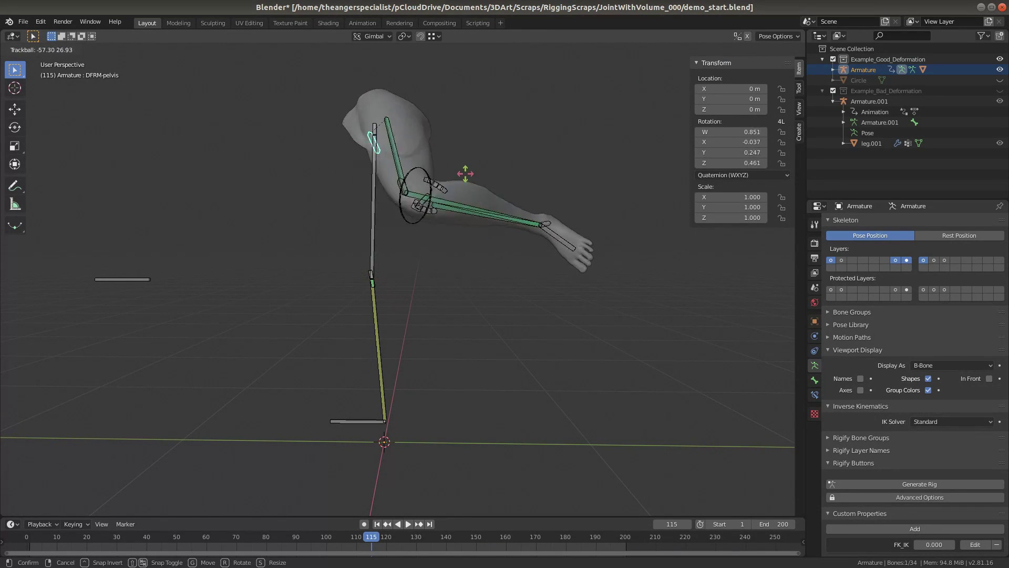
click(491, 159)
middle_drag(453, 226, 472, 255)
scroll(475, 268, down, 1)
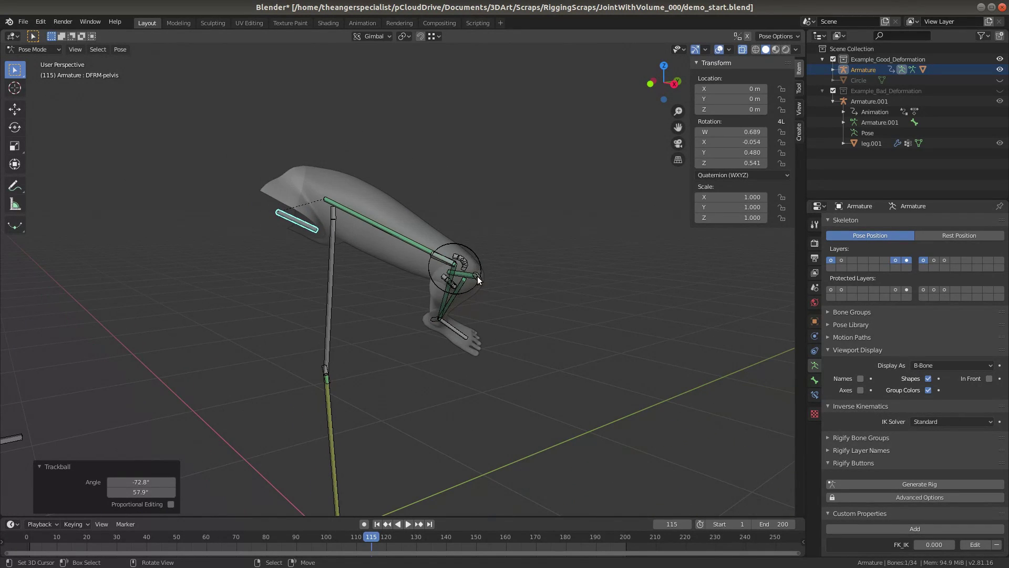
Scale DFRM-pelvis uniformly by about 1.836, and stretch it along its gimbal Y axis by about 1.648.
key(s)
click(541, 318)
scroll(538, 318, down, 2)
middle_drag(538, 318, 383, 333)
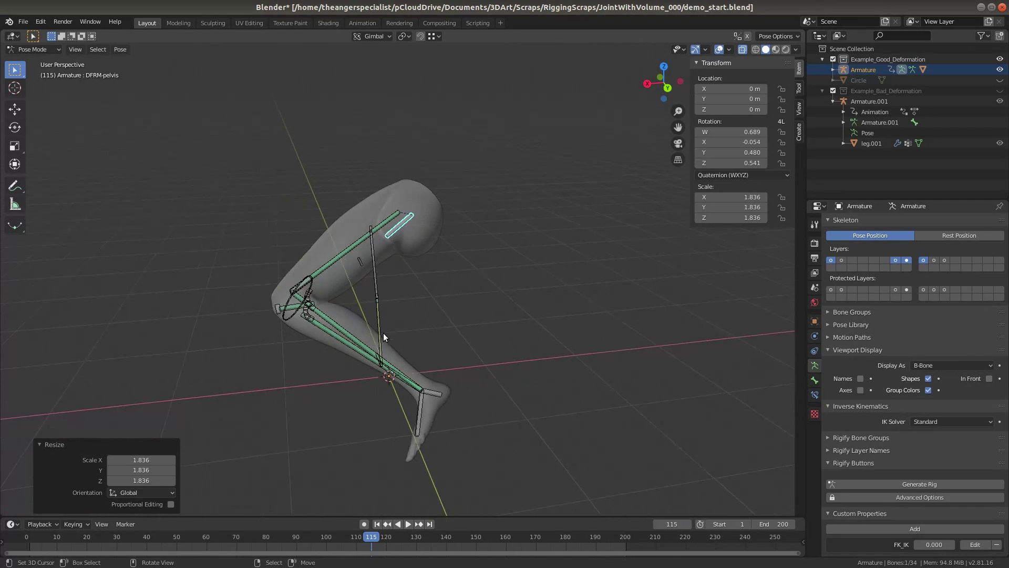
key(s)
key(y)
key(y)
click(480, 350)
scroll(472, 342, down, 2)
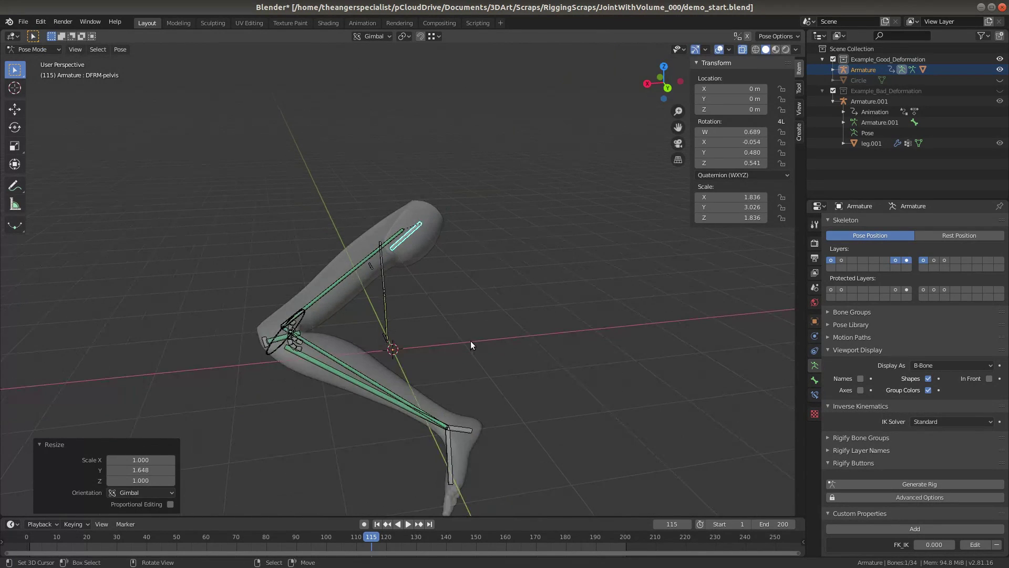
key(s)
right_click(483, 310)
Trackball-rotate DFRM-pelvis and move it by about 1.85 m in X, -0.763 m in Y and 0.958 m in Z.
key(r)
key(r)
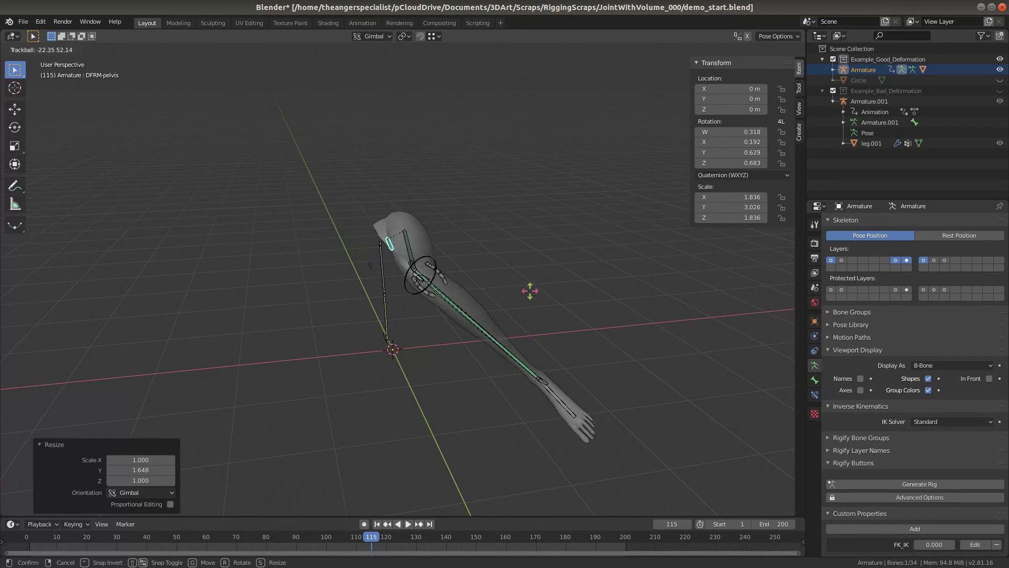
click(393, 274)
key(g)
click(241, 202)
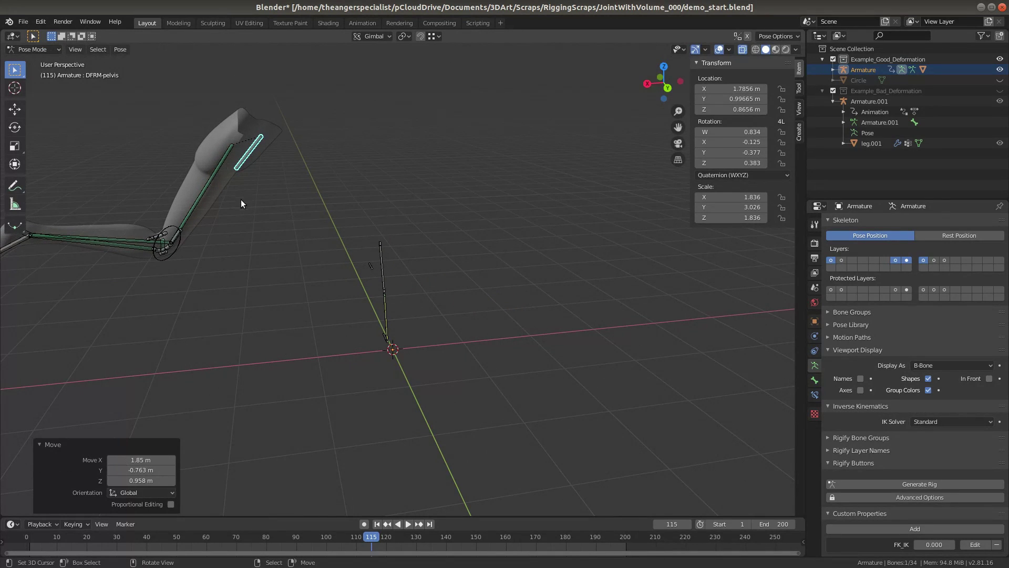
Scale DFRM-pelvis by about 3.02 along its gimbal X axis to thicken the leg.
key(s)
key(x)
key(x)
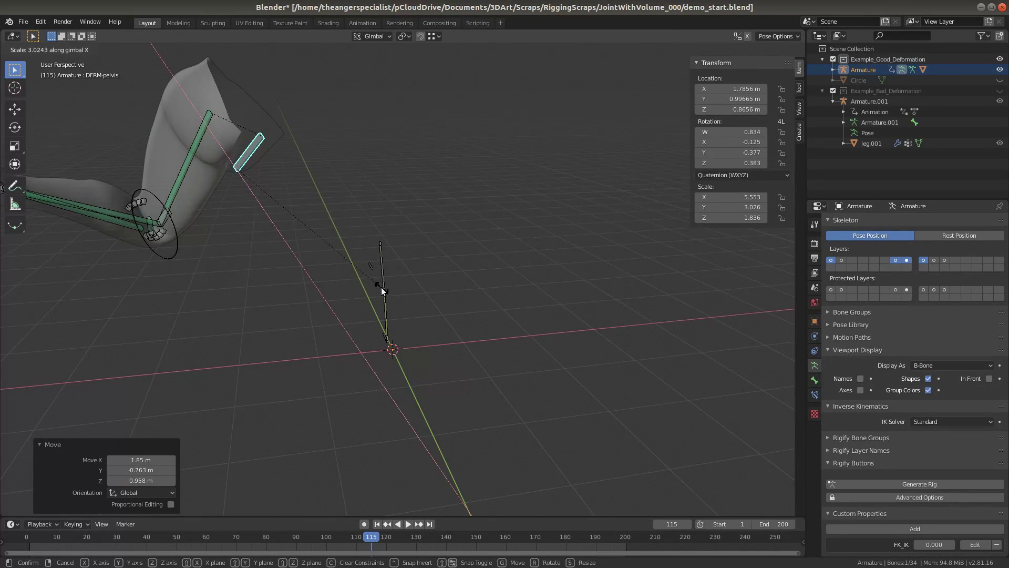
click(380, 287)
Rotate MECH_kneeFK on the distorted leg by about 112°, and bend it back to about -99.1° in X.
middle_drag(381, 286, 194, 261)
click(194, 261)
key(r)
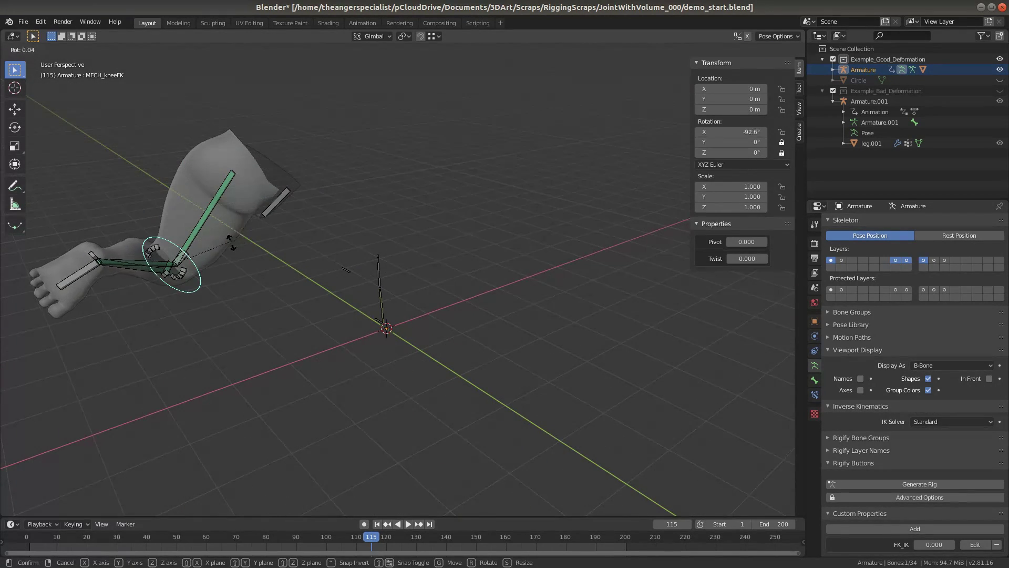
click(153, 343)
middle_drag(213, 339, 520, 305)
key(r)
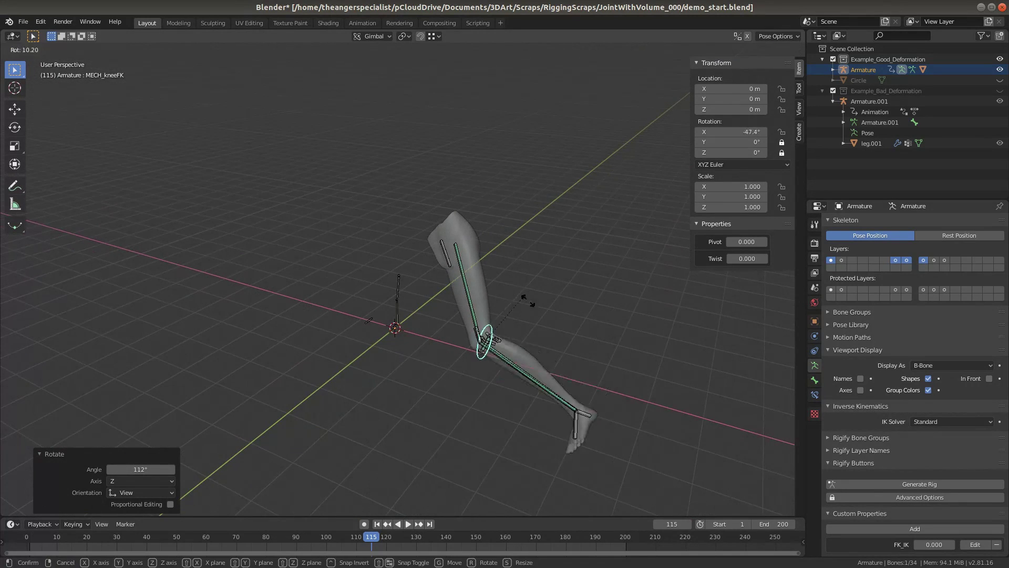
click(488, 270)
Clear the scale, location and rotation of all visible bones in the armature.
key(a)
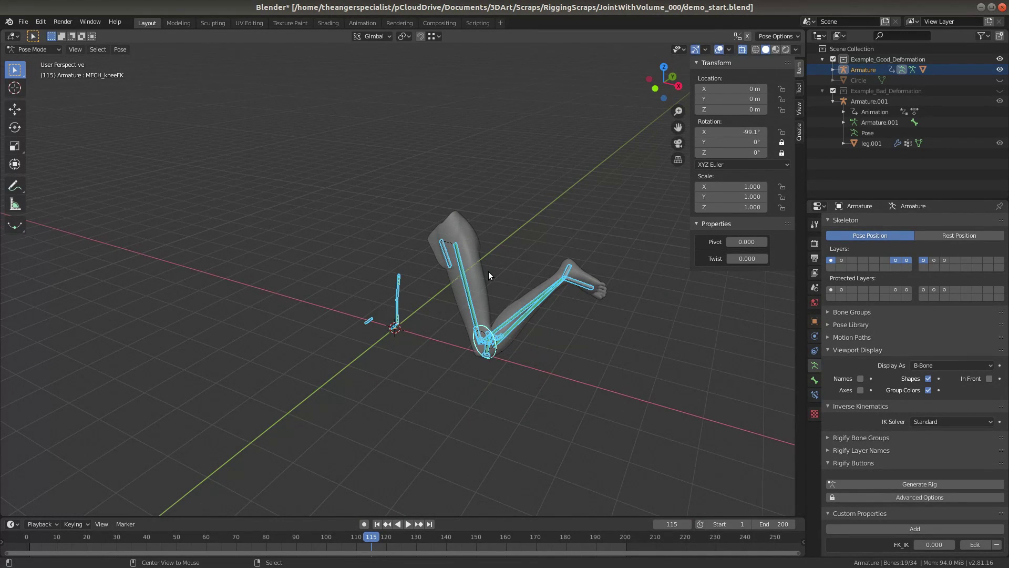
key(alt+e)
key(alt+s)
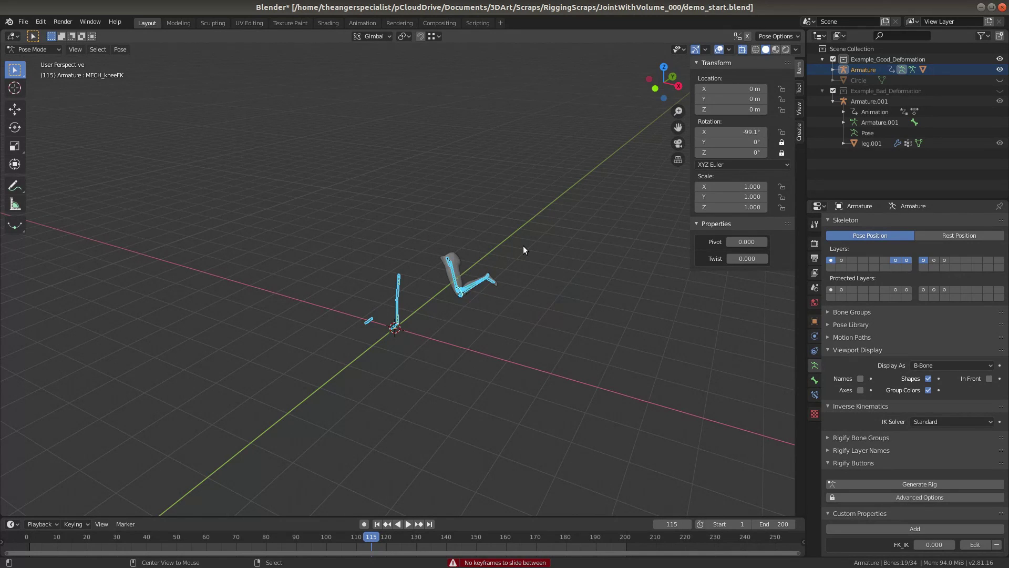
key(alt+e)
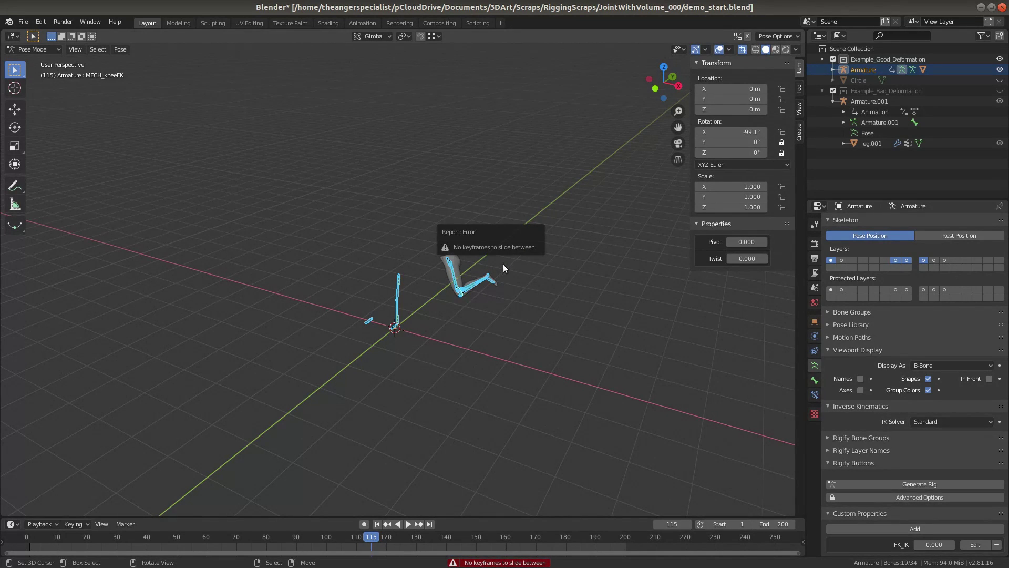
middle_drag(489, 260, 443, 266)
key(alt+r)
scroll(382, 251, up, 3)
scroll(350, 251, up, 4)
Bend the reset knee by rotating MECH_kneeFK about -84.1°, and rotate it further to vary the bend.
key(alt+a)
right_click(386, 274)
key(r)
click(381, 250)
middle_drag(508, 251, 495, 253)
key(r)
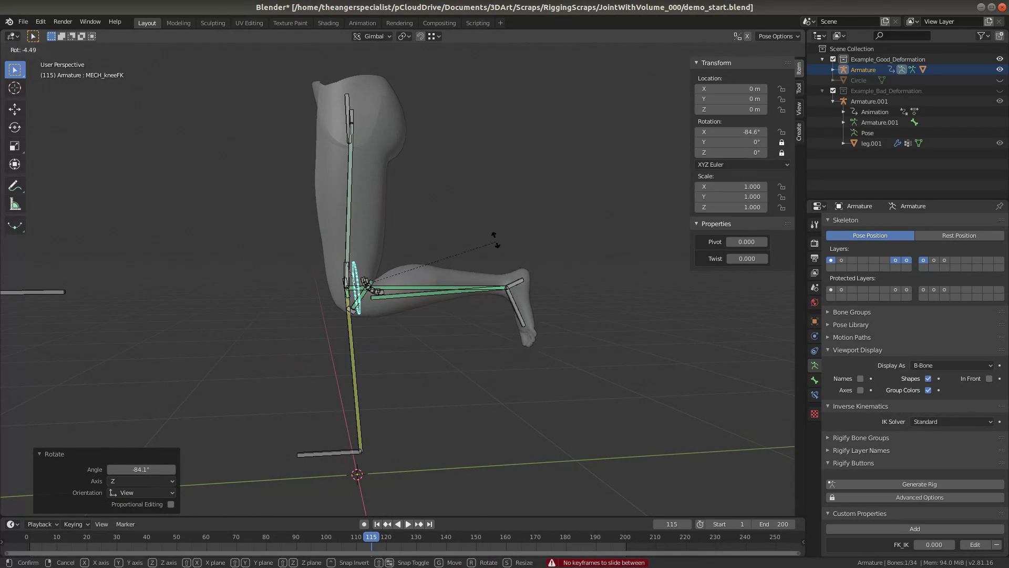
key(Return)
Show only the first bone layer of the armature, and rotate MECH_kneeFK to about -82.8° in X.
click(831, 260)
key(r)
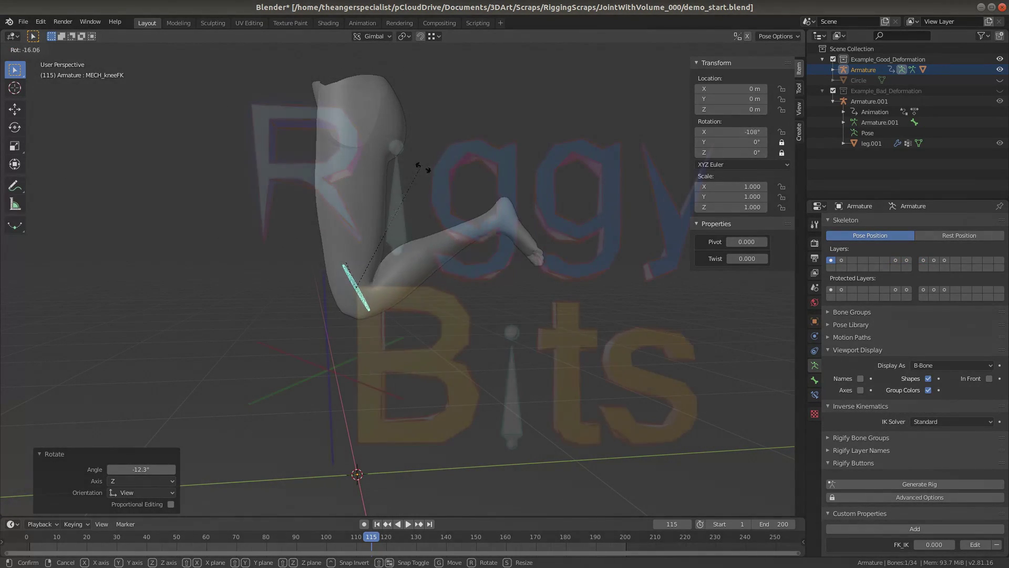
key(Return)
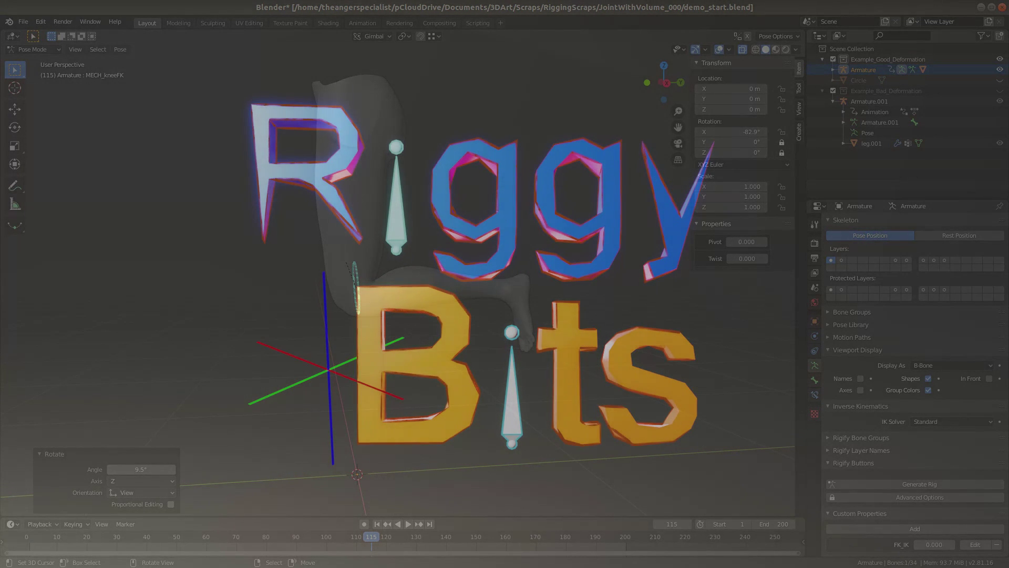